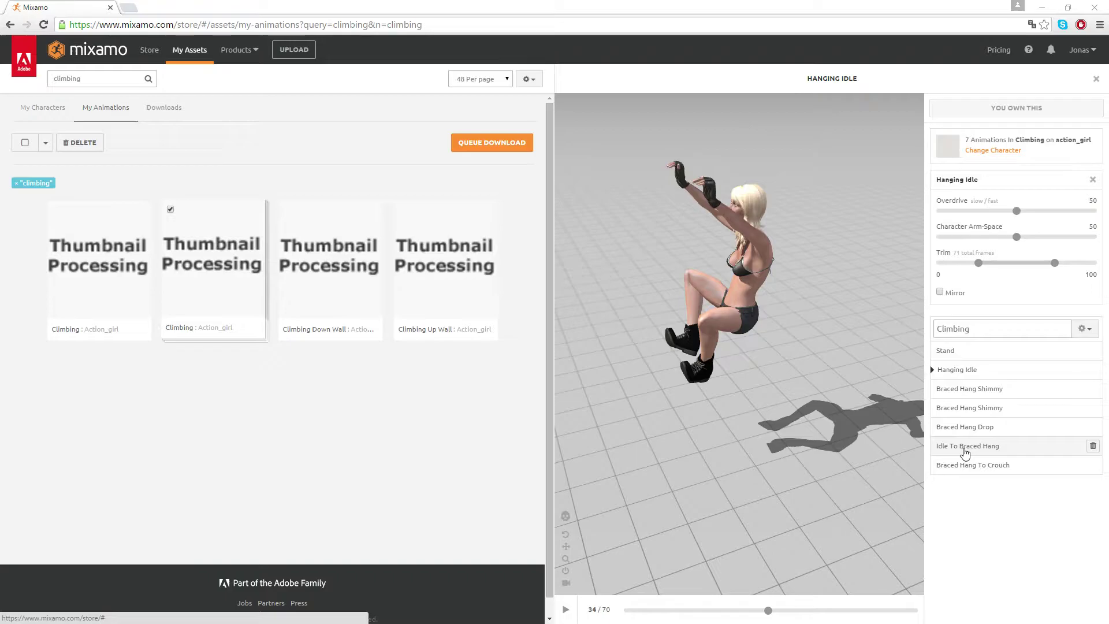
- Preview the Idle To Braced Hang and Hanging Idle animations on the character, pausing them to compare their poses
{"action": "left_click", "coordinate": [964, 451]}
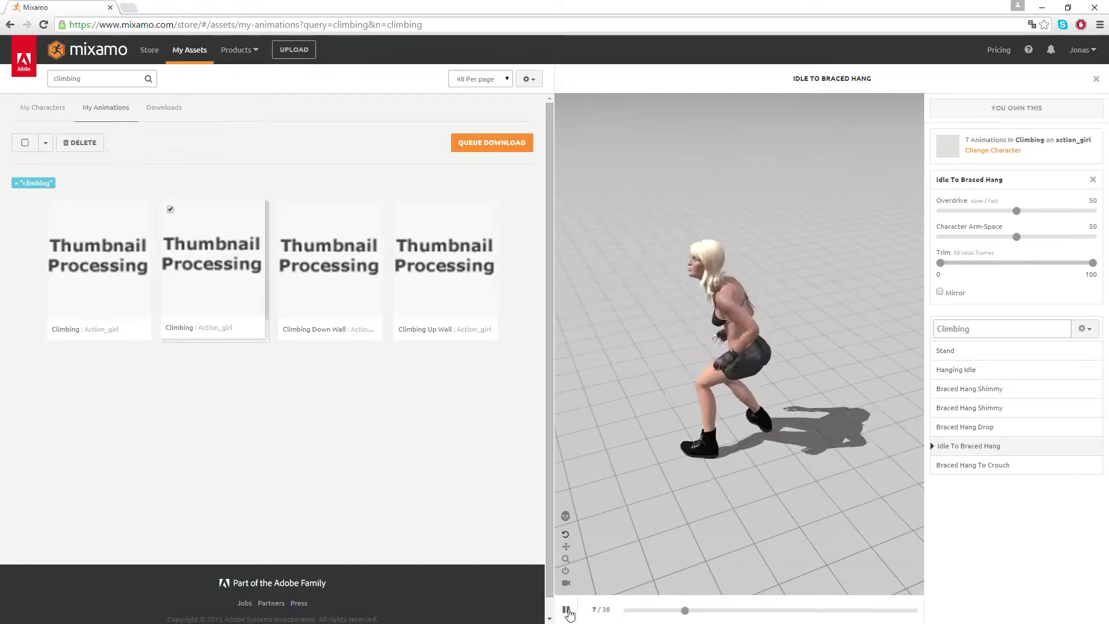
{"action": "left_click", "coordinate": [566, 610]}
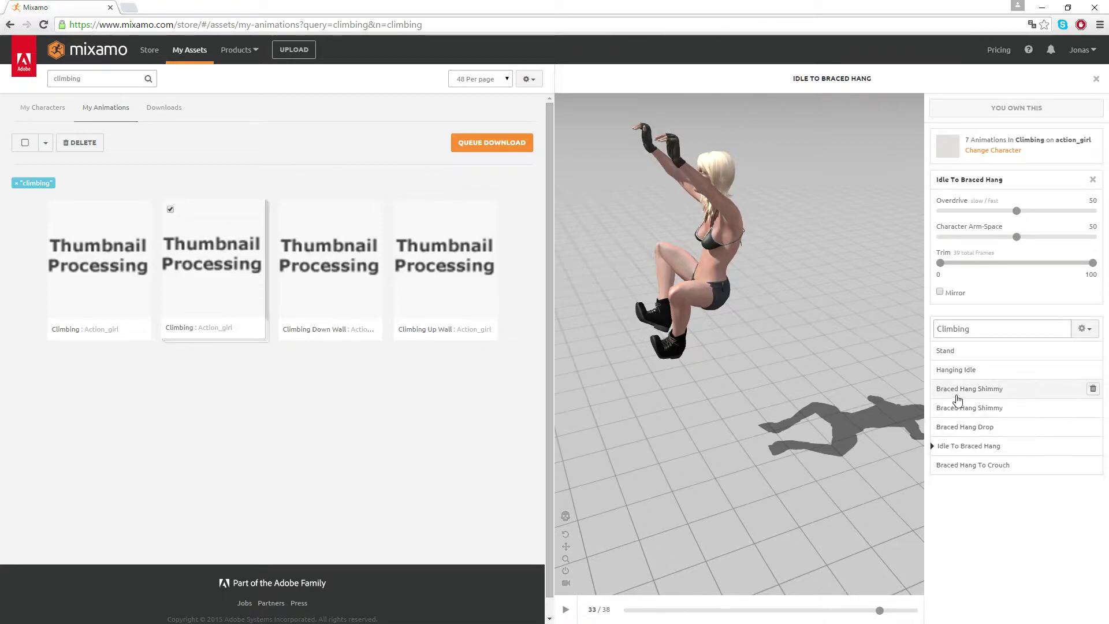
{"action": "left_click", "coordinate": [952, 370]}
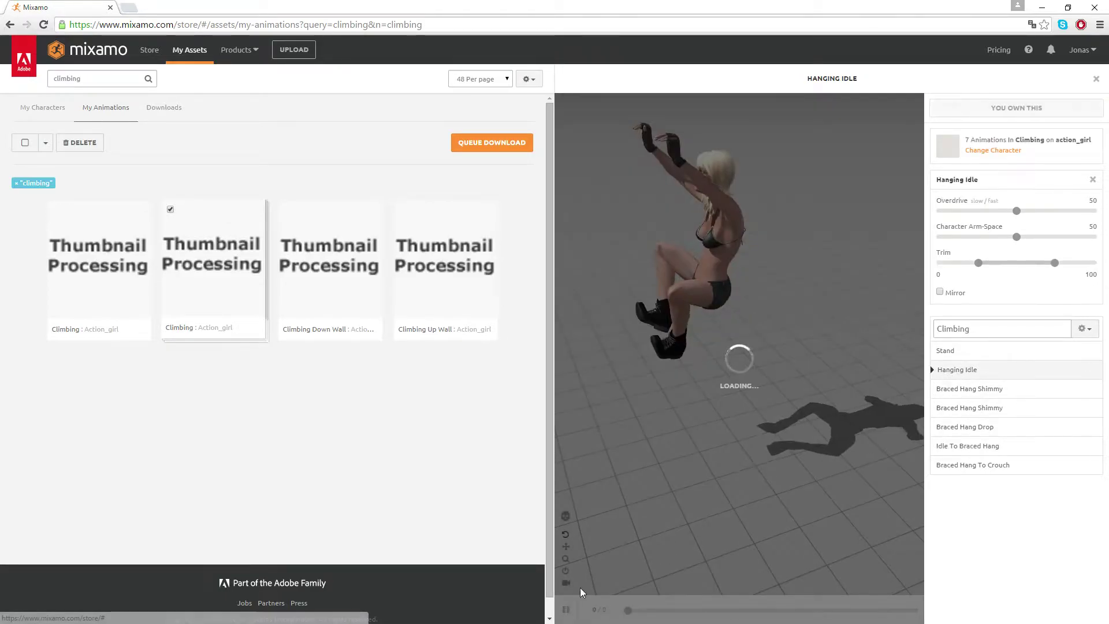
{"action": "left_click", "coordinate": [566, 611]}
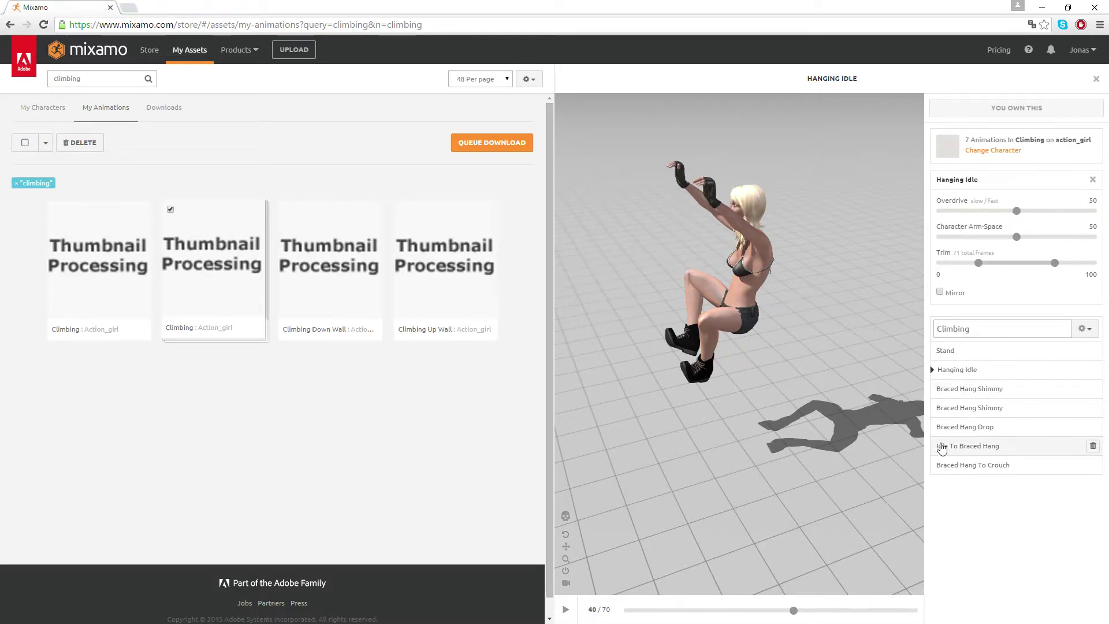
{"action": "left_click", "coordinate": [964, 451]}
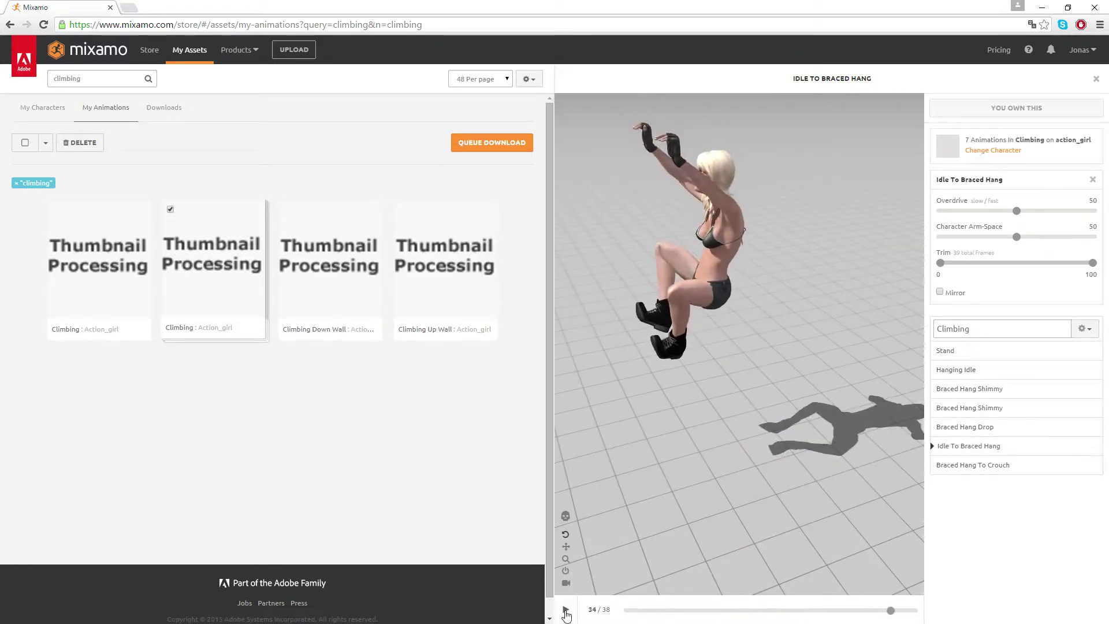
- Switch to Maya and import idle_to_braced_hang.fbx into the empty scene
{"action": "left_click", "coordinate": [1040, 7]}
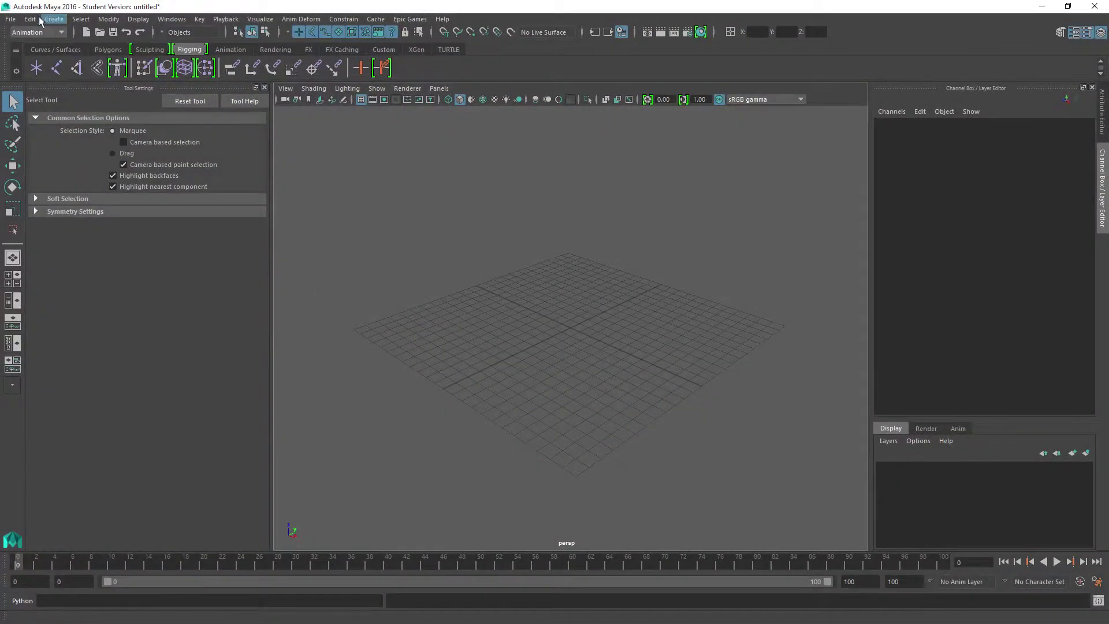
{"action": "left_click", "coordinate": [11, 19]}
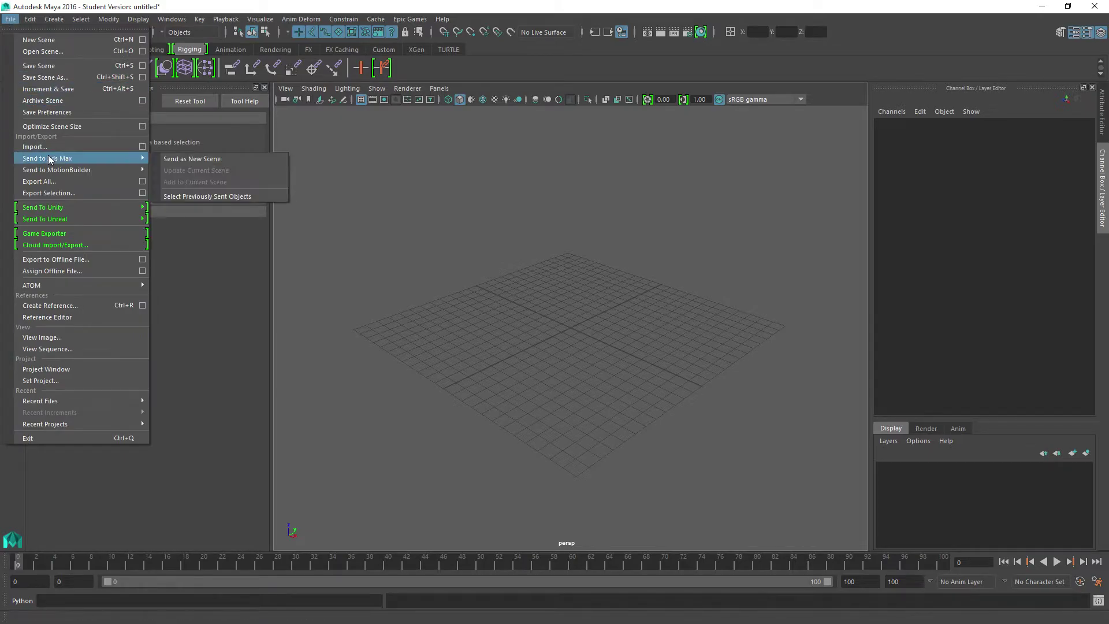
{"action": "left_click", "coordinate": [34, 147]}
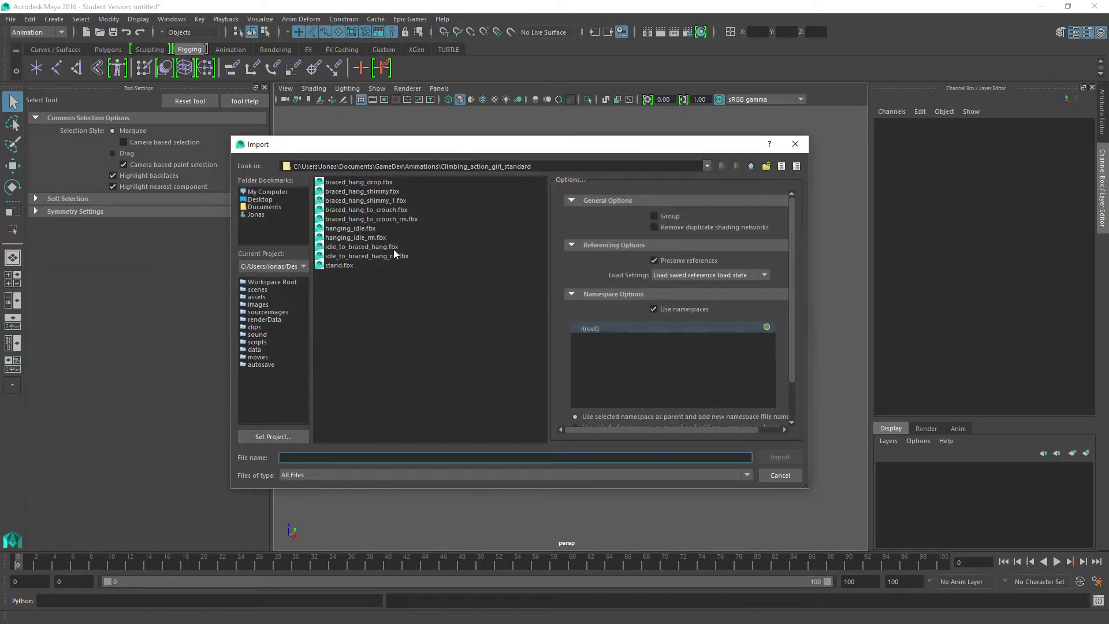
{"action": "double_click", "coordinate": [362, 247]}
{"action": "scroll", "coordinate": [465, 299], "scroll_direction": "down", "scroll_amount": 5}
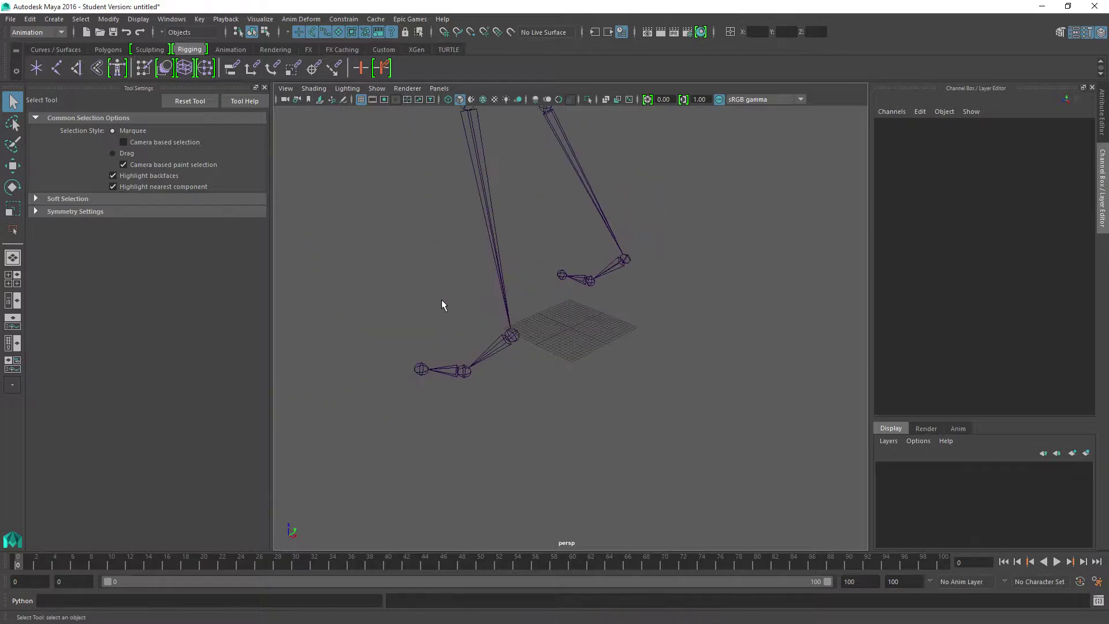
- Create a single joint near the centre of the grid and name it root
{"action": "left_click", "coordinate": [56, 68]}
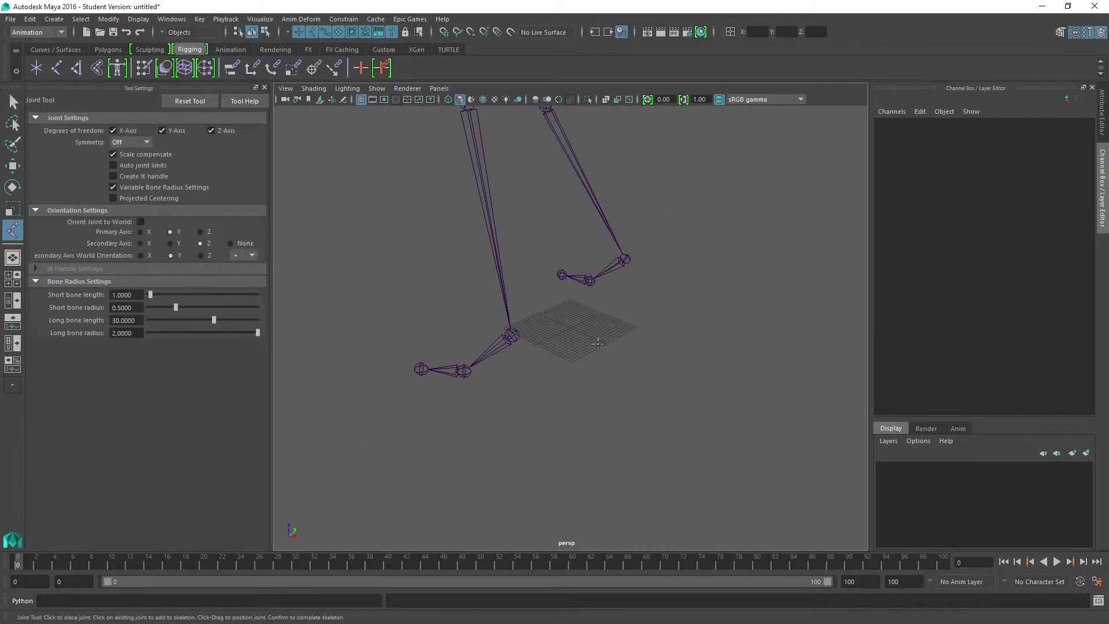
{"action": "left_click", "coordinate": [569, 327]}
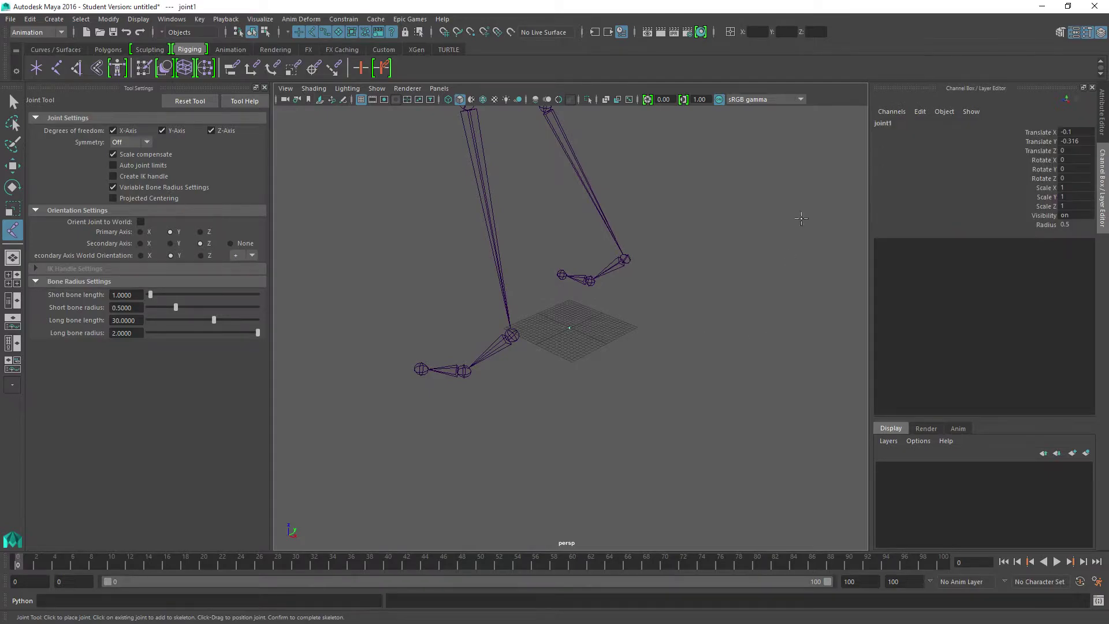
{"action": "double_click", "coordinate": [899, 123]}
{"action": "type", "text": "root"}
{"action": "key", "text": "Return"}
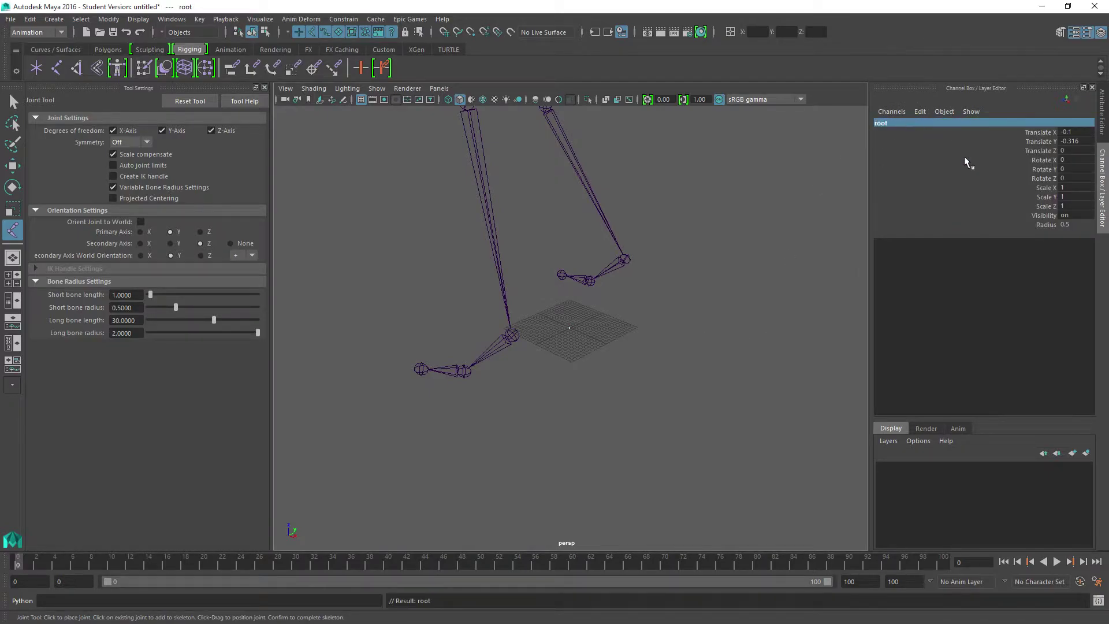
- Set the root joint's radius to 3 and its Translate X and Translate Y to 0
{"action": "left_click", "coordinate": [1072, 225]}
{"action": "type", "text": "3"}
{"action": "key", "text": "Return"}
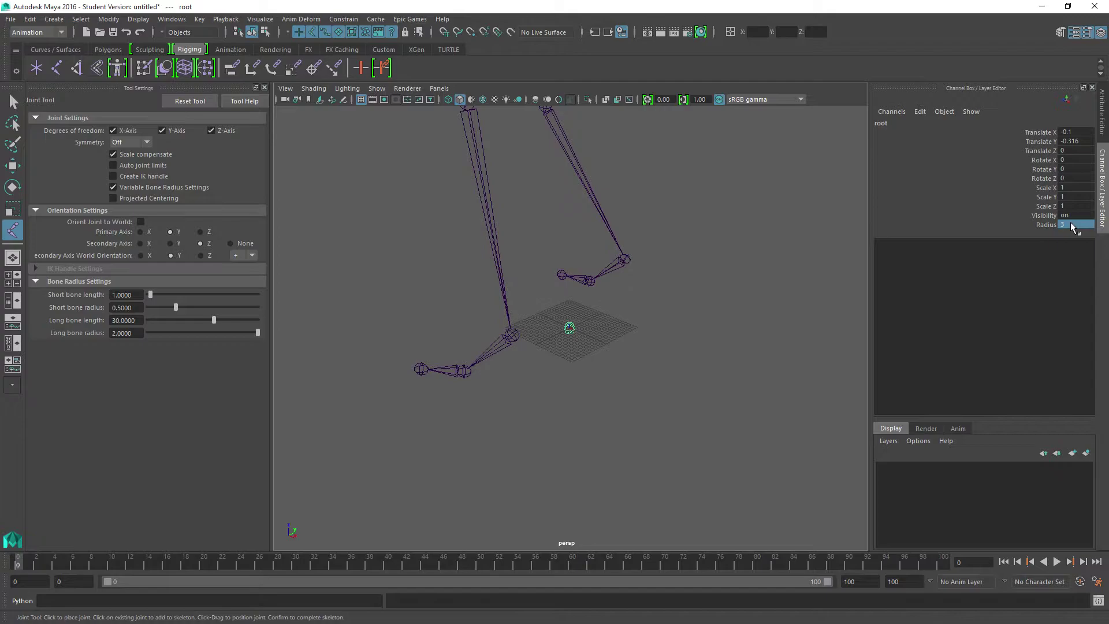
{"action": "left_click_drag", "start_coordinate": [1081, 142], "coordinate": [1078, 134]}
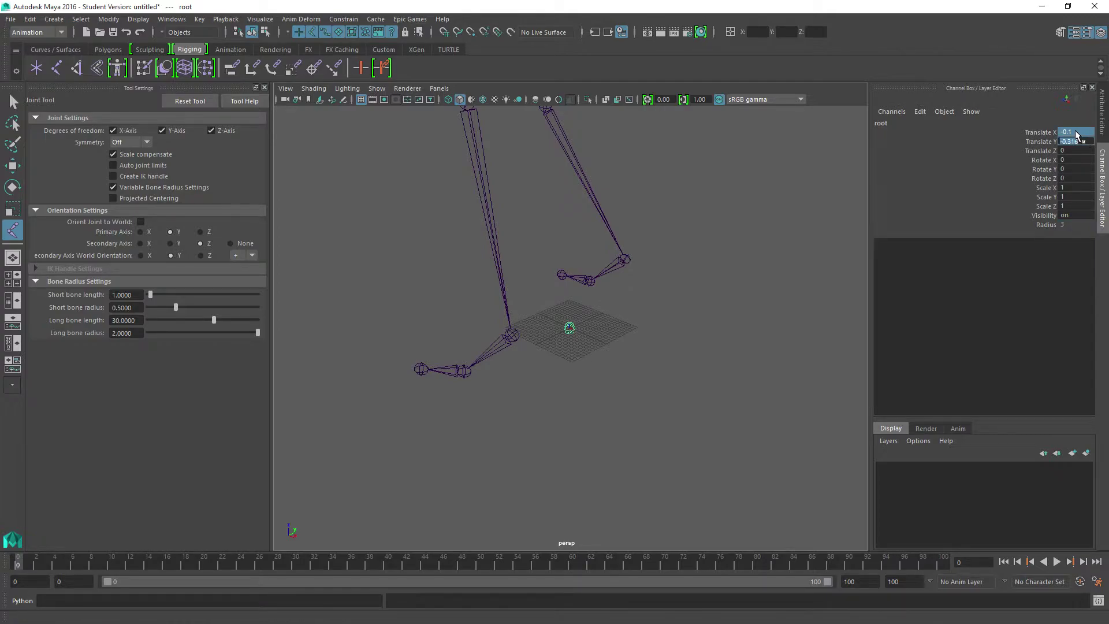
{"action": "left_click", "coordinate": [1073, 160]}
{"action": "left_click", "coordinate": [1074, 133]}
{"action": "left_click_drag", "start_coordinate": [1084, 143], "coordinate": [1016, 138]}
{"action": "type", "text": "0"}
{"action": "key", "text": "Return"}
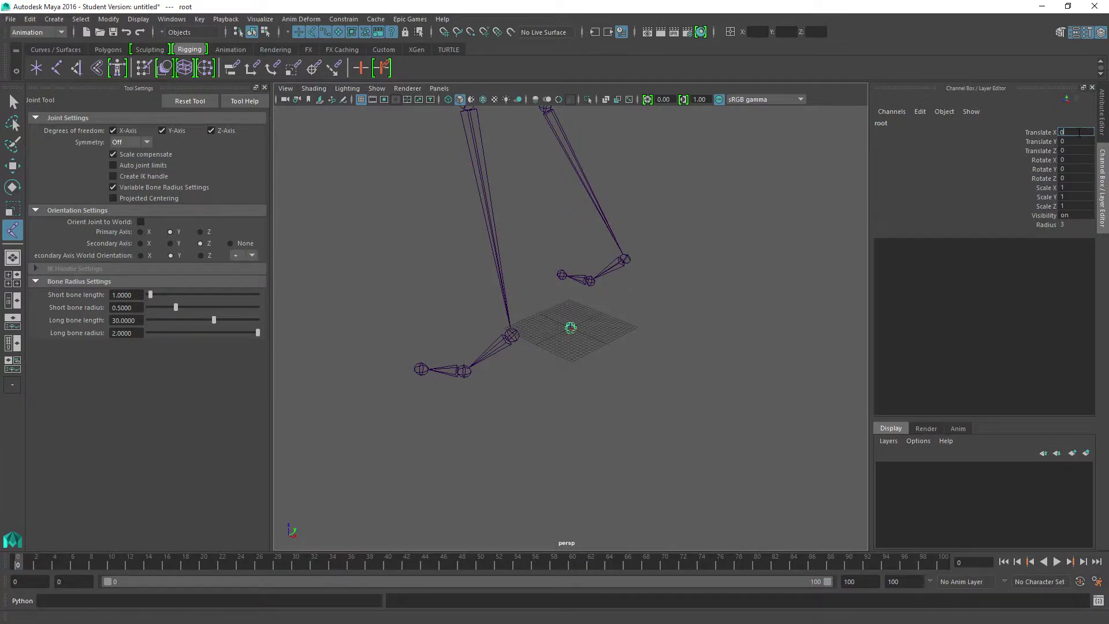
- Parent the skeleton's hips joint under the root joint
{"action": "left_click", "coordinate": [12, 102]}
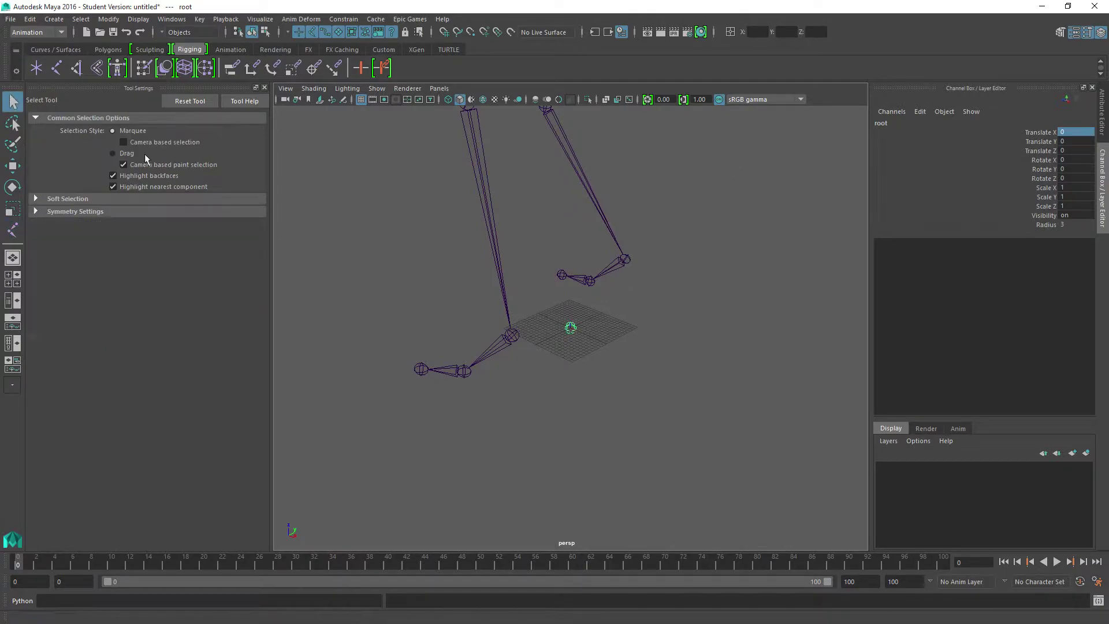
{"action": "scroll", "coordinate": [456, 306], "scroll_direction": "down", "scroll_amount": 5}
{"action": "left_click_drag", "start_coordinate": [467, 281], "coordinate": [603, 204], "text": "alt"}
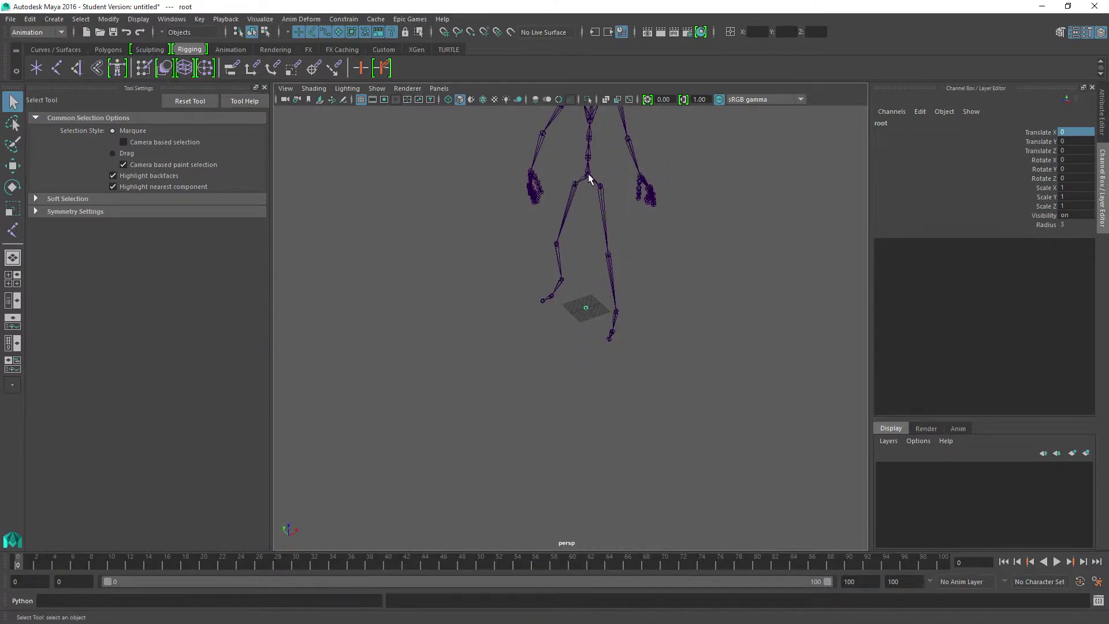
{"action": "left_click", "coordinate": [589, 179]}
{"action": "left_click", "coordinate": [587, 311]}
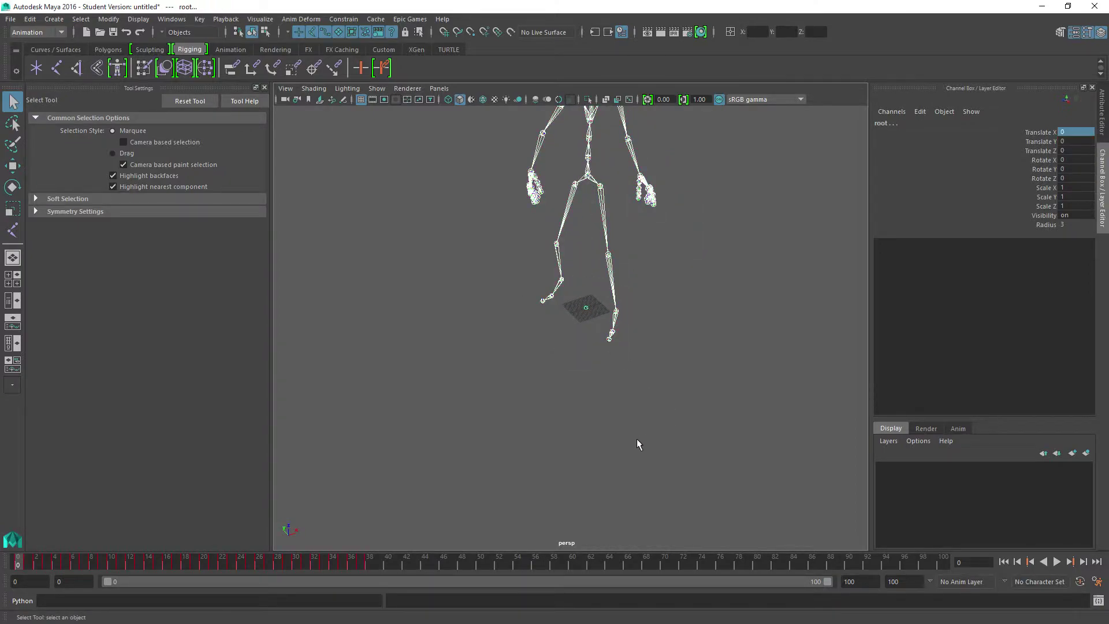
{"action": "key", "text": "Delete"}
{"action": "key", "text": "ctrl+z"}
- Copy the hips joint's Translate X, Y and Z animation curves onto the root joint using the Graph Editor
{"action": "key", "text": "Down"}
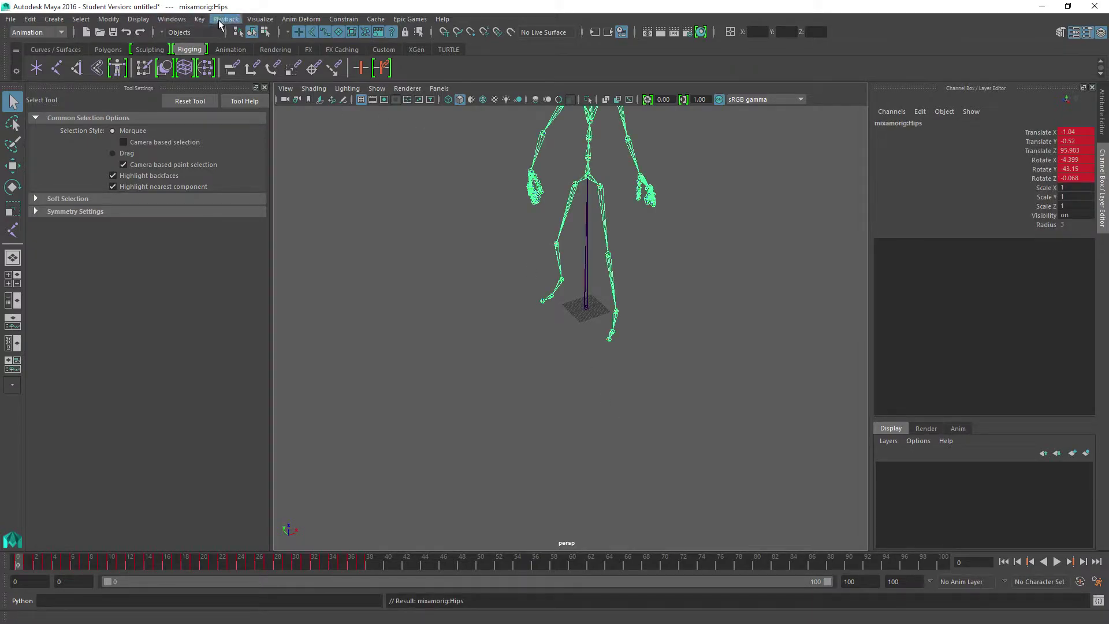
{"action": "left_click", "coordinate": [172, 19]}
{"action": "mouse_move", "coordinate": [205, 49]}
{"action": "left_click", "coordinate": [351, 61]}
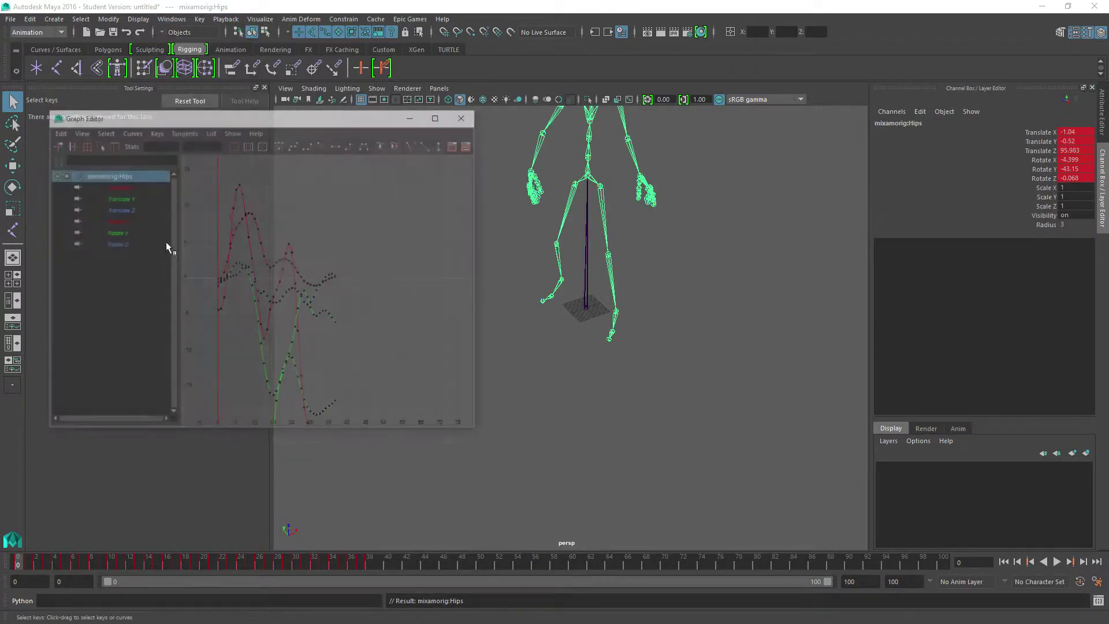
{"action": "left_click", "coordinate": [115, 187]}
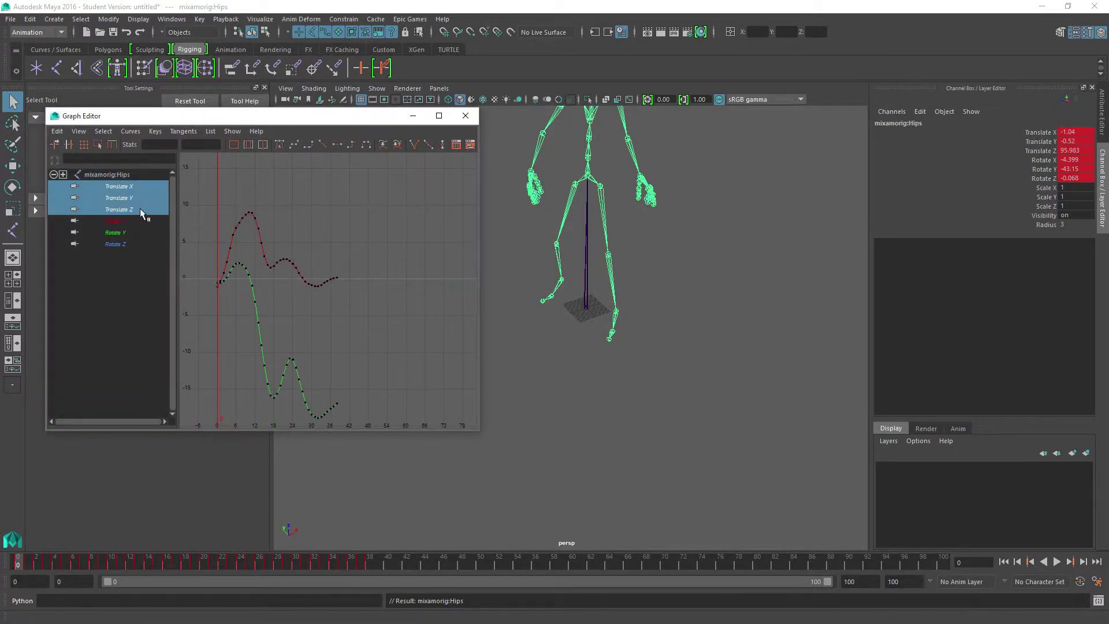
{"action": "left_click", "coordinate": [140, 208], "text": "shift"}
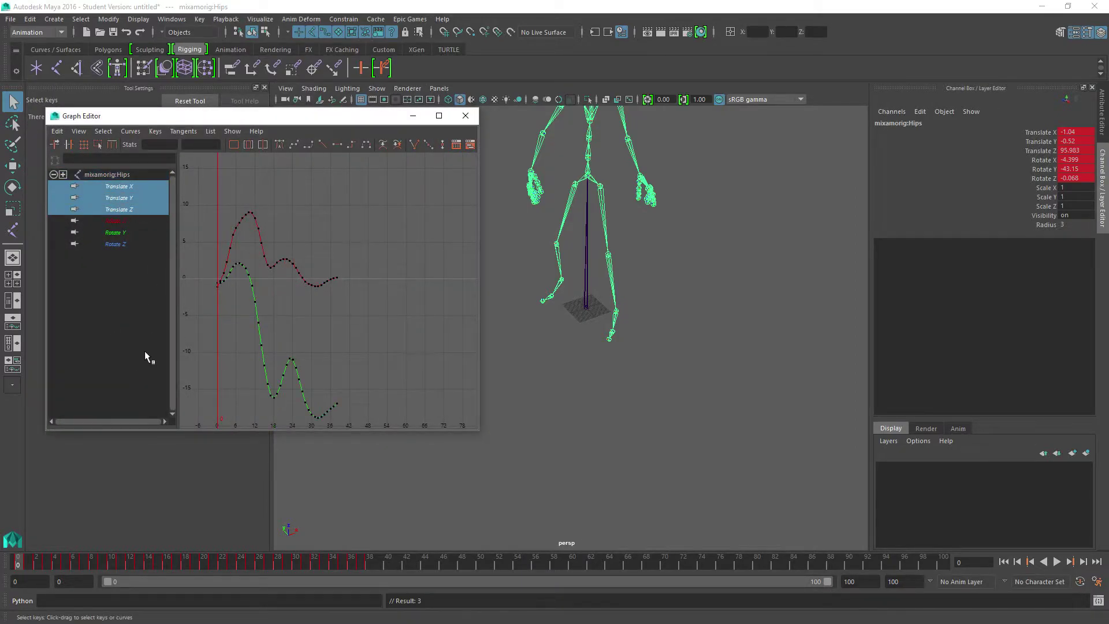
{"action": "key", "text": "Up"}
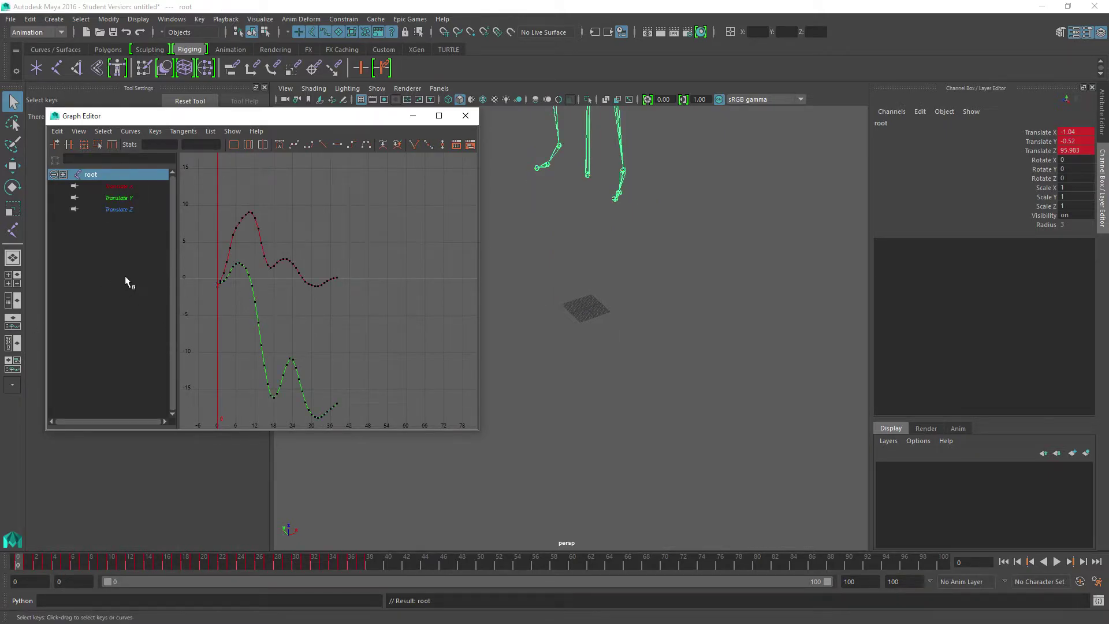
- Examine the hips joint's Translate Z curve, including its first frames, and select all of its keys
{"action": "key", "text": "Down"}
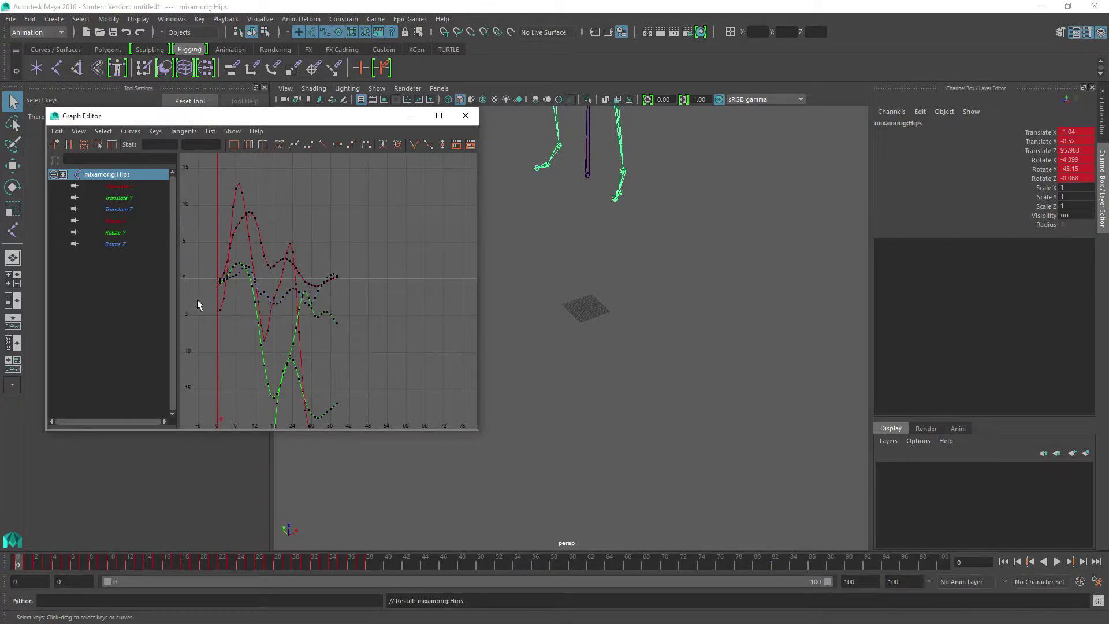
{"action": "left_click", "coordinate": [120, 209]}
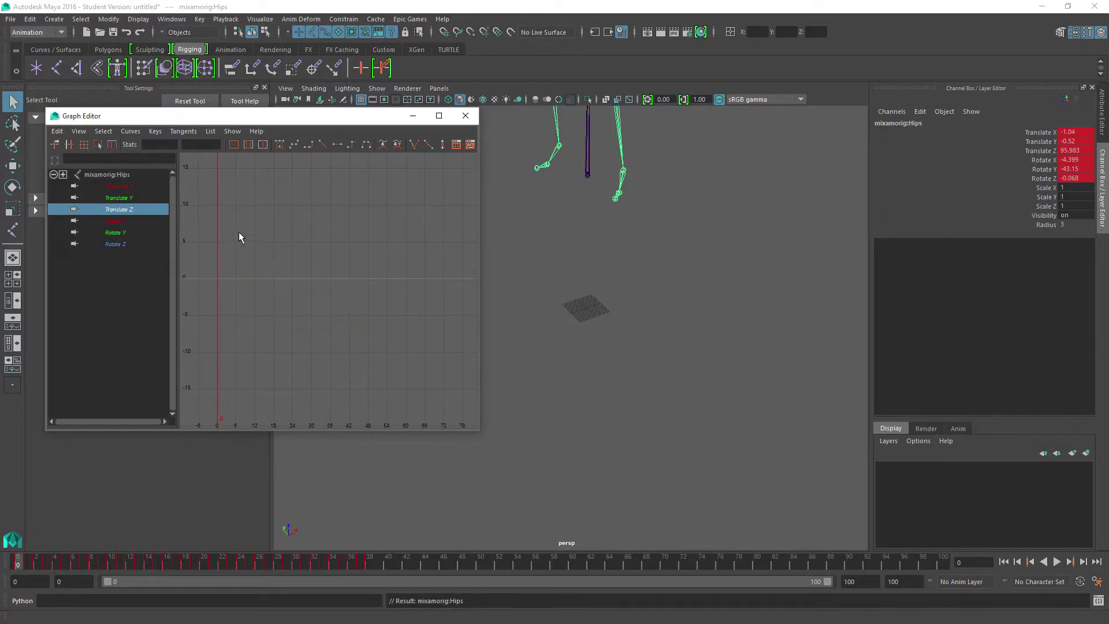
{"action": "middle_click_drag", "start_coordinate": [239, 231], "coordinate": [362, 440], "text": "alt"}
{"action": "scroll", "coordinate": [318, 244], "scroll_direction": "down", "scroll_amount": 6}
{"action": "scroll", "coordinate": [321, 242], "scroll_direction": "down", "scroll_amount": 4}
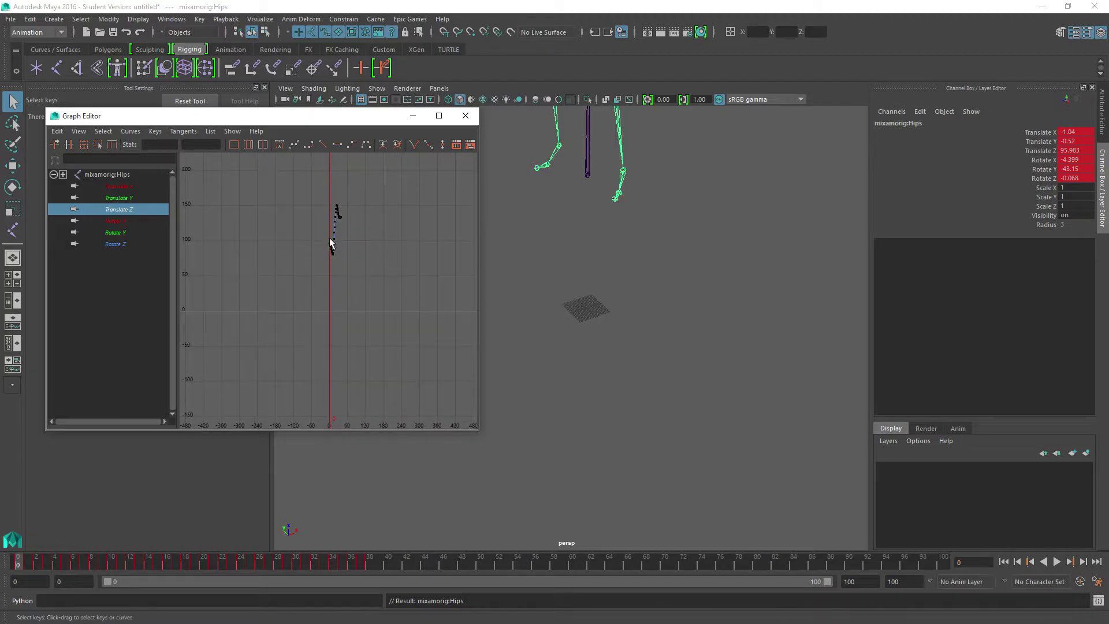
{"action": "middle_click_drag", "start_coordinate": [329, 237], "coordinate": [334, 306], "text": "alt"}
{"action": "scroll", "coordinate": [333, 305], "scroll_direction": "up", "scroll_amount": 10}
{"action": "middle_click_drag", "start_coordinate": [334, 371], "coordinate": [314, 254], "text": "alt"}
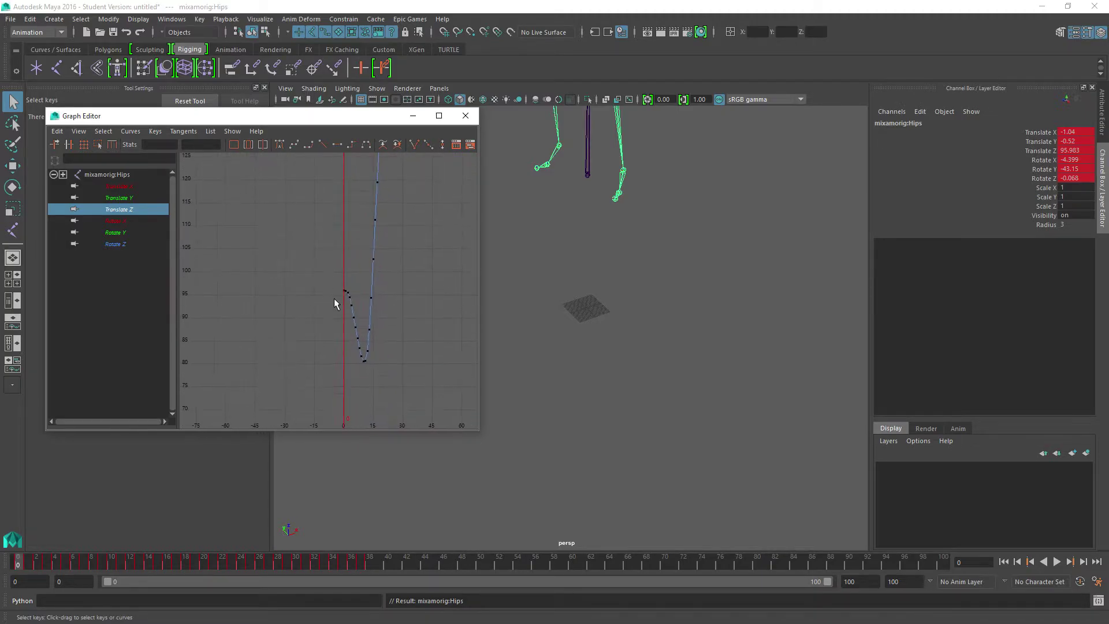
{"action": "scroll", "coordinate": [334, 299], "scroll_direction": "up", "scroll_amount": 5}
{"action": "right_click_drag", "start_coordinate": [358, 306], "coordinate": [424, 313], "text": "alt"}
{"action": "middle_click_drag", "start_coordinate": [387, 323], "coordinate": [176, 306], "text": "alt"}
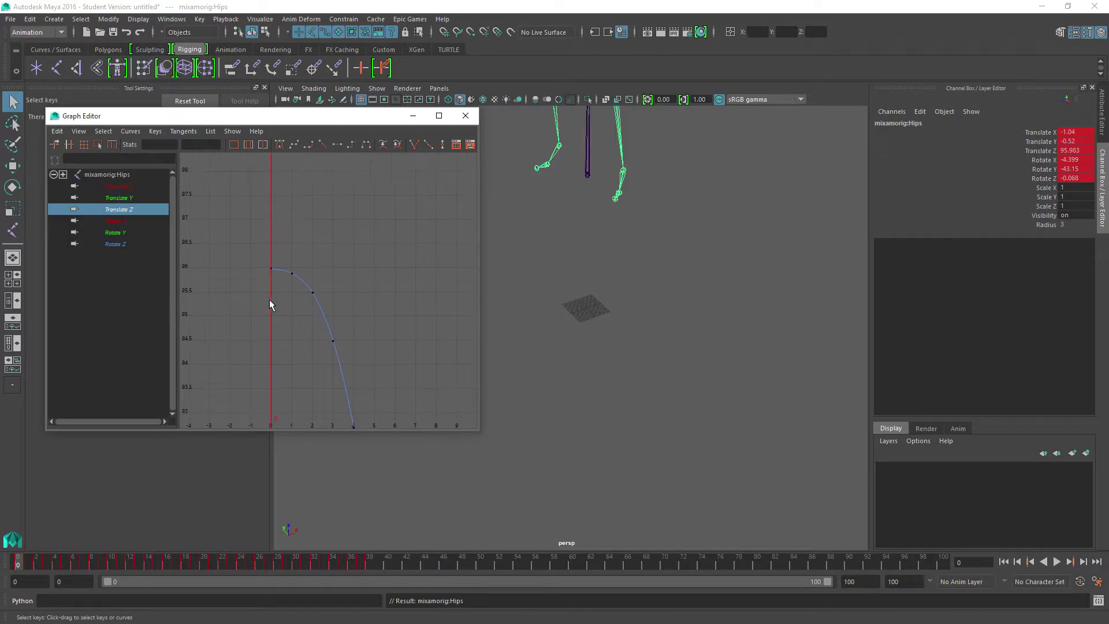
{"action": "scroll", "coordinate": [270, 296], "scroll_direction": "up", "scroll_amount": 3}
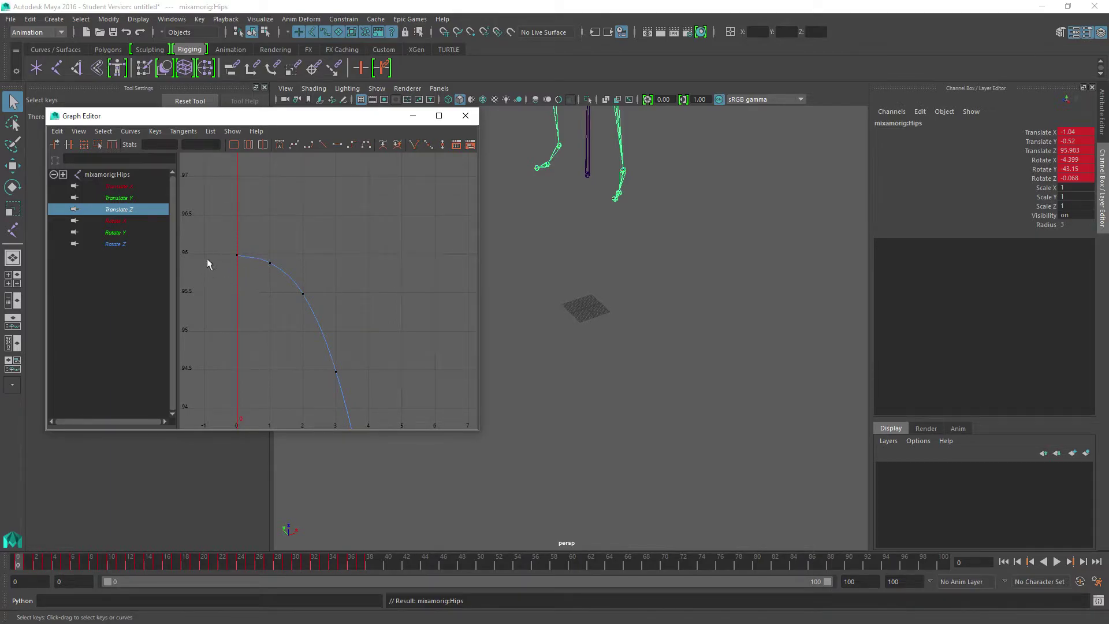
{"action": "scroll", "coordinate": [273, 272], "scroll_direction": "down", "scroll_amount": 10}
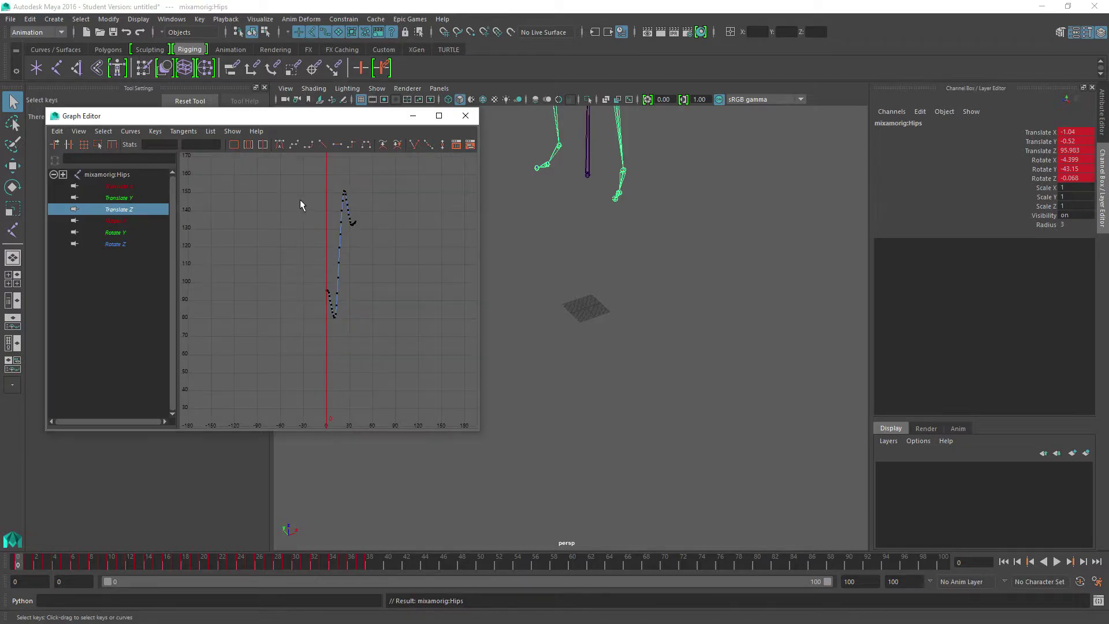
{"action": "left_click_drag", "start_coordinate": [343, 207], "coordinate": [400, 341]}
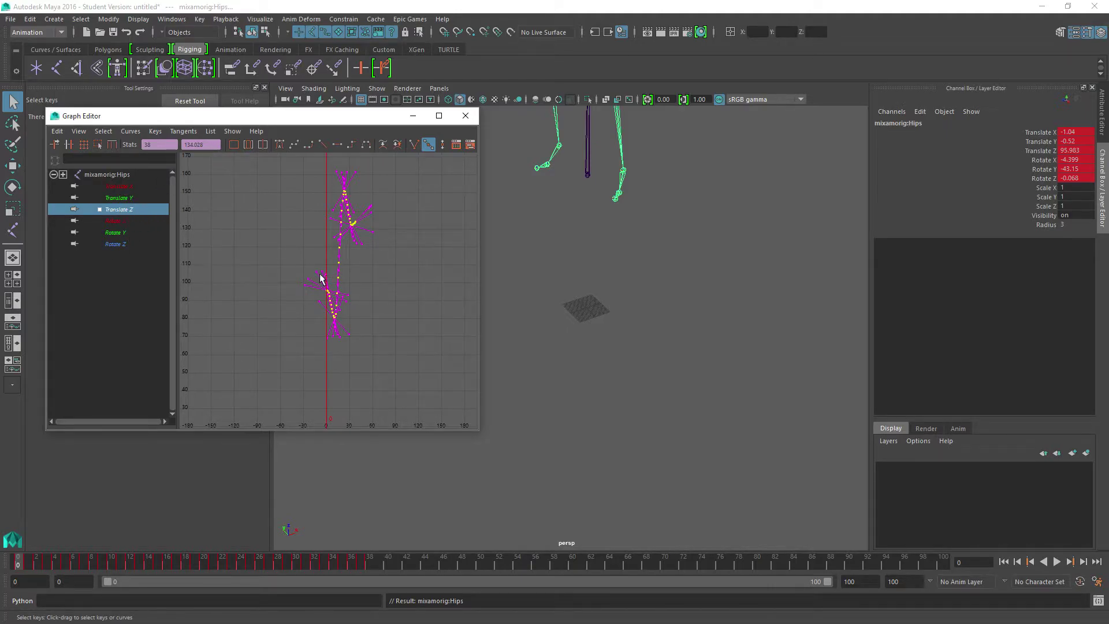
- Select all of the root joint's Translate Z keys and lower the curve until its first key sits at about -1
{"action": "key", "text": "Up"}
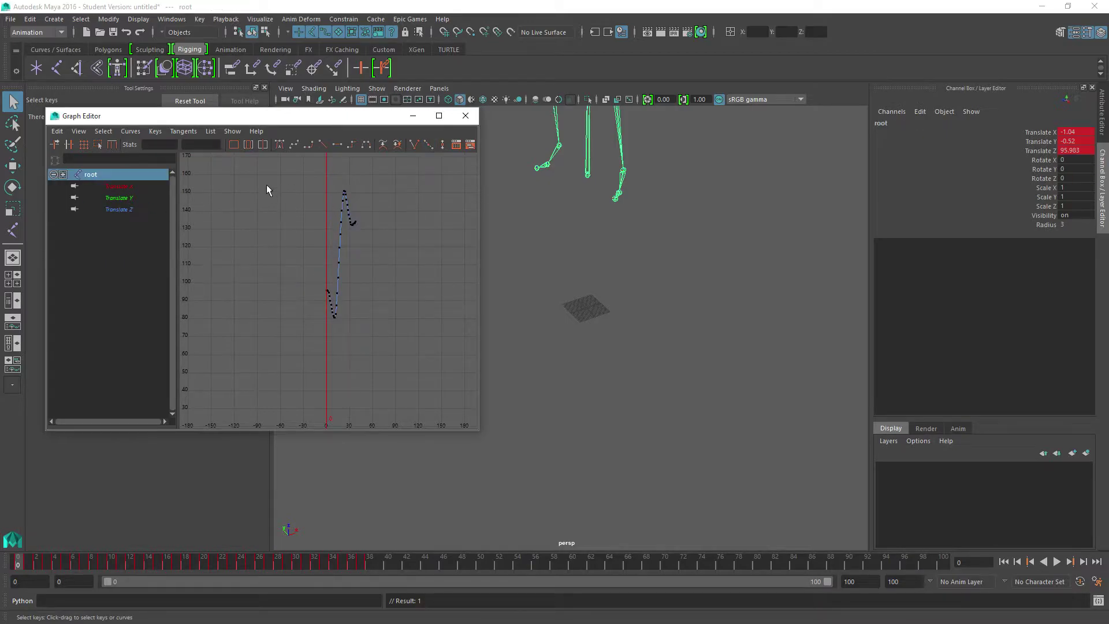
{"action": "left_click_drag", "start_coordinate": [266, 190], "coordinate": [354, 356]}
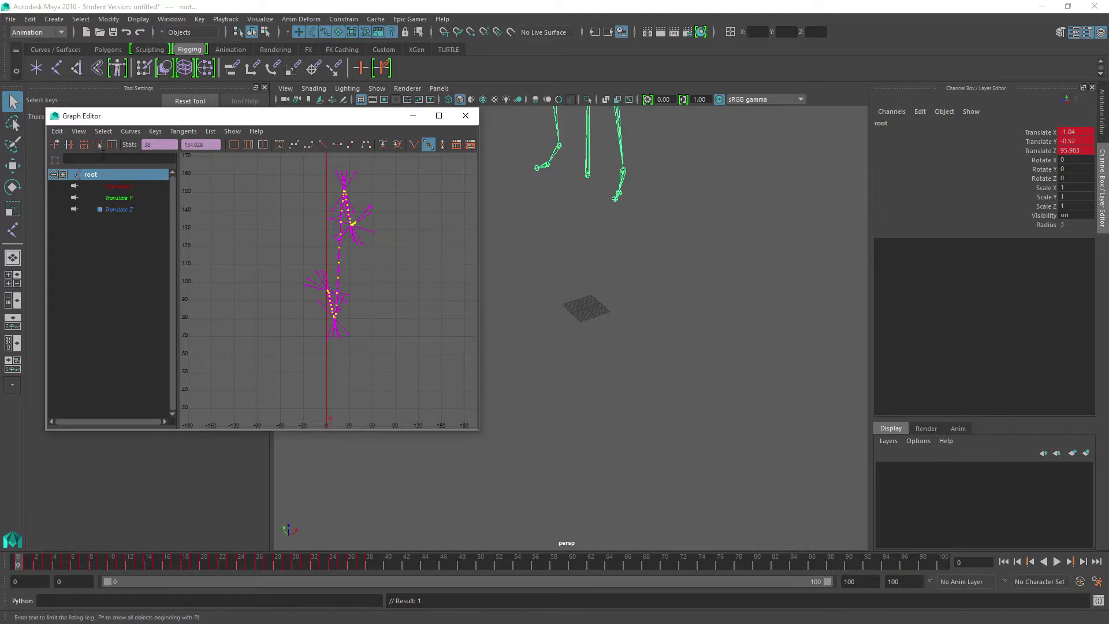
{"action": "key", "text": "r"}
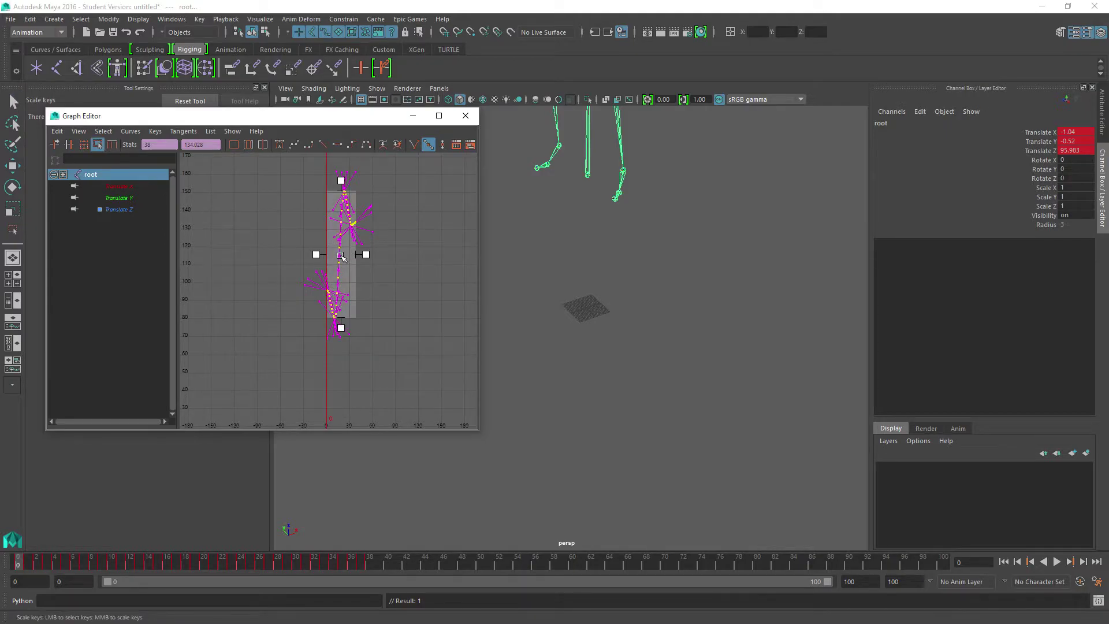
{"action": "left_click_drag", "start_coordinate": [342, 256], "coordinate": [338, 370]}
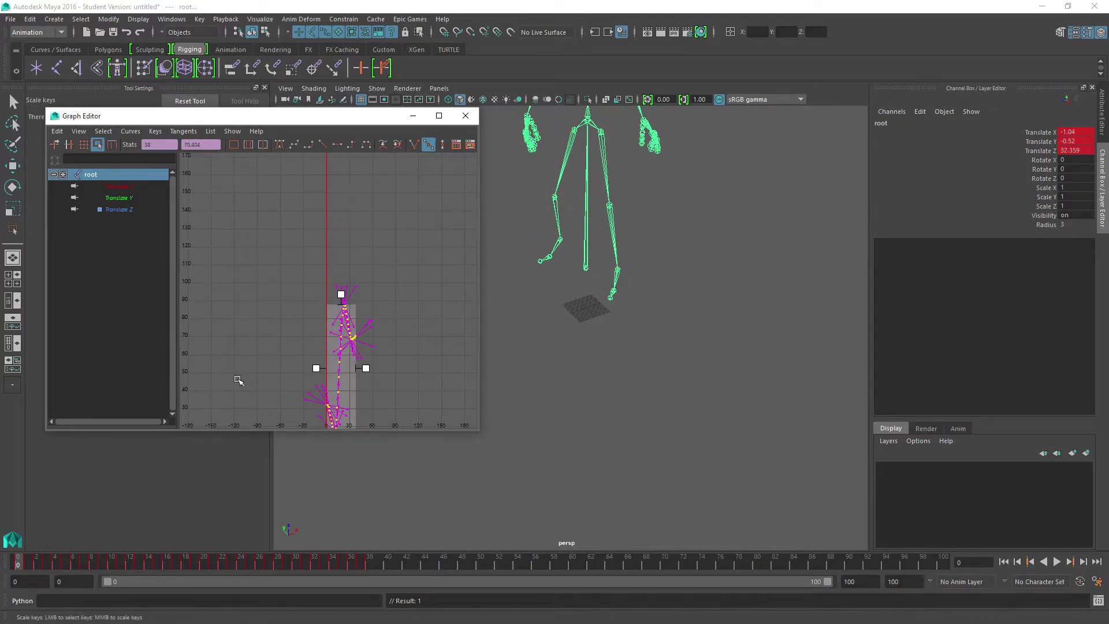
{"action": "middle_click_drag", "start_coordinate": [273, 376], "coordinate": [285, 263], "text": "alt"}
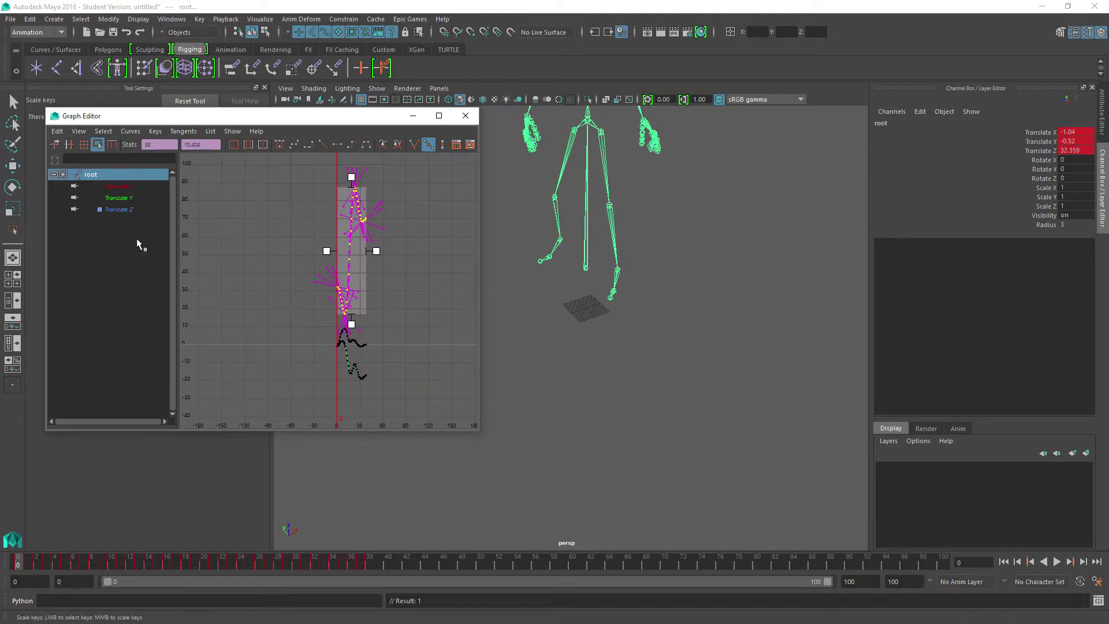
{"action": "left_click", "coordinate": [117, 210]}
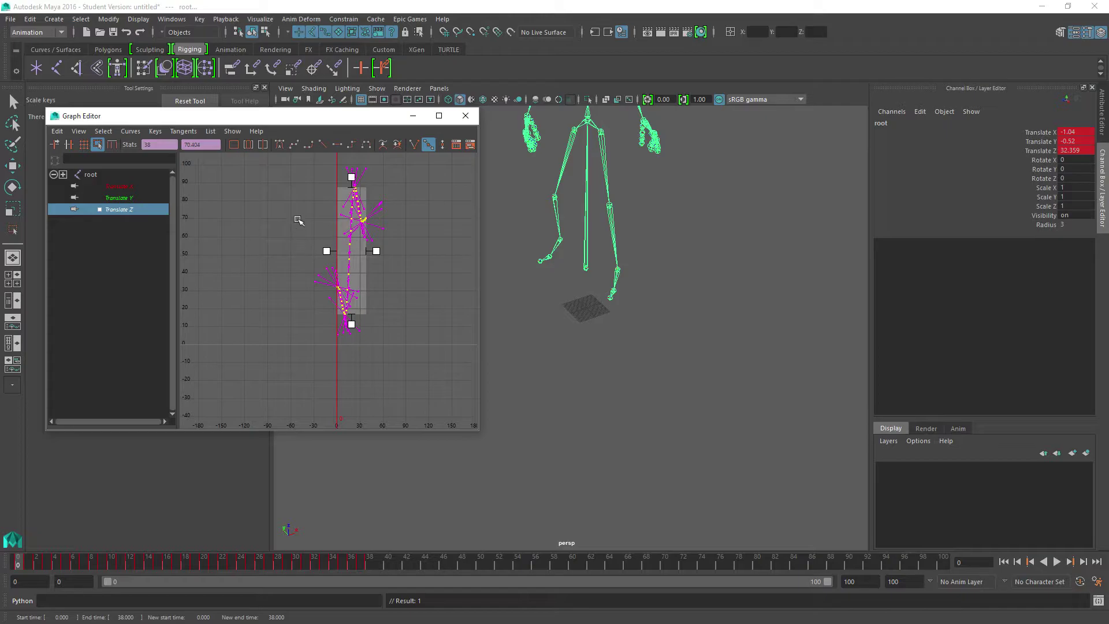
{"action": "middle_click_drag", "start_coordinate": [355, 270], "coordinate": [352, 335]}
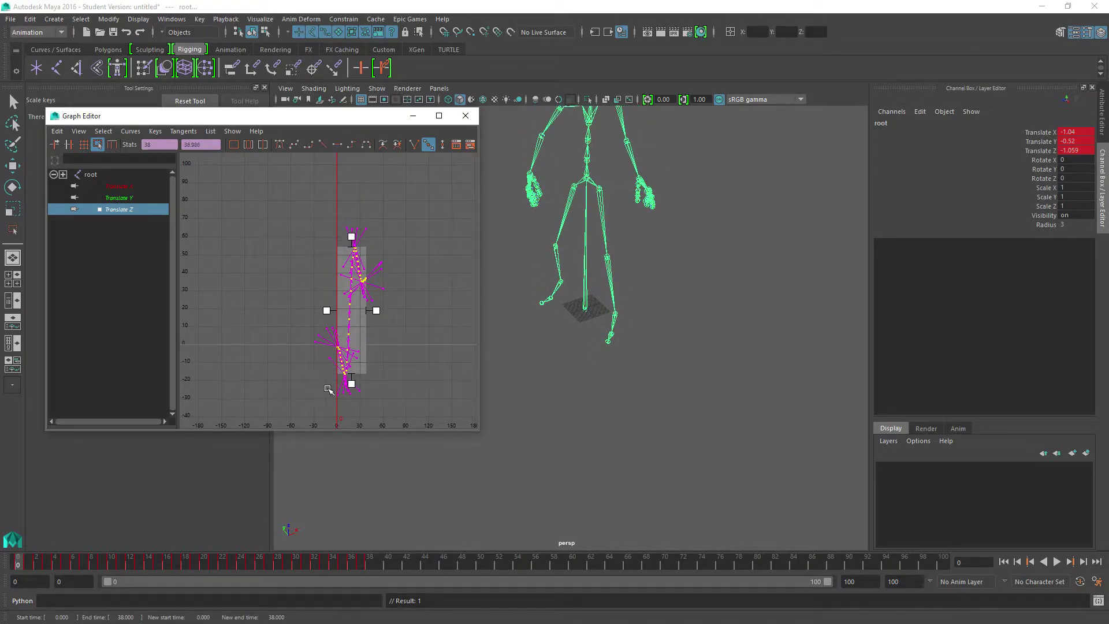
- Fine-tune the root's Translate Z curve so its first key sits at about 0, and play back the animation
{"action": "scroll", "coordinate": [331, 387], "scroll_direction": "up", "scroll_amount": 6}
{"action": "middle_click_drag", "start_coordinate": [341, 405], "coordinate": [332, 159], "text": "alt"}
{"action": "middle_click_drag", "start_coordinate": [339, 319], "coordinate": [309, 331], "text": "alt"}
{"action": "scroll", "coordinate": [341, 293], "scroll_direction": "up", "scroll_amount": 6}
{"action": "middle_click_drag", "start_coordinate": [387, 285], "coordinate": [387, 252]}
{"action": "scroll", "coordinate": [372, 263], "scroll_direction": "down", "scroll_amount": 10}
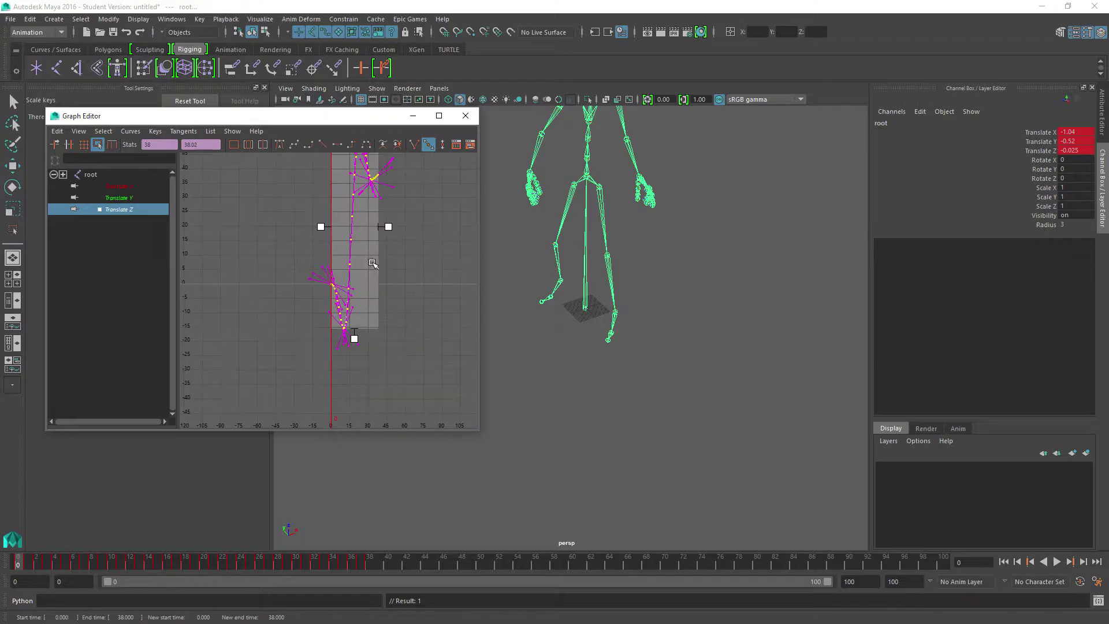
{"action": "scroll", "coordinate": [389, 263], "scroll_direction": "down", "scroll_amount": 2}
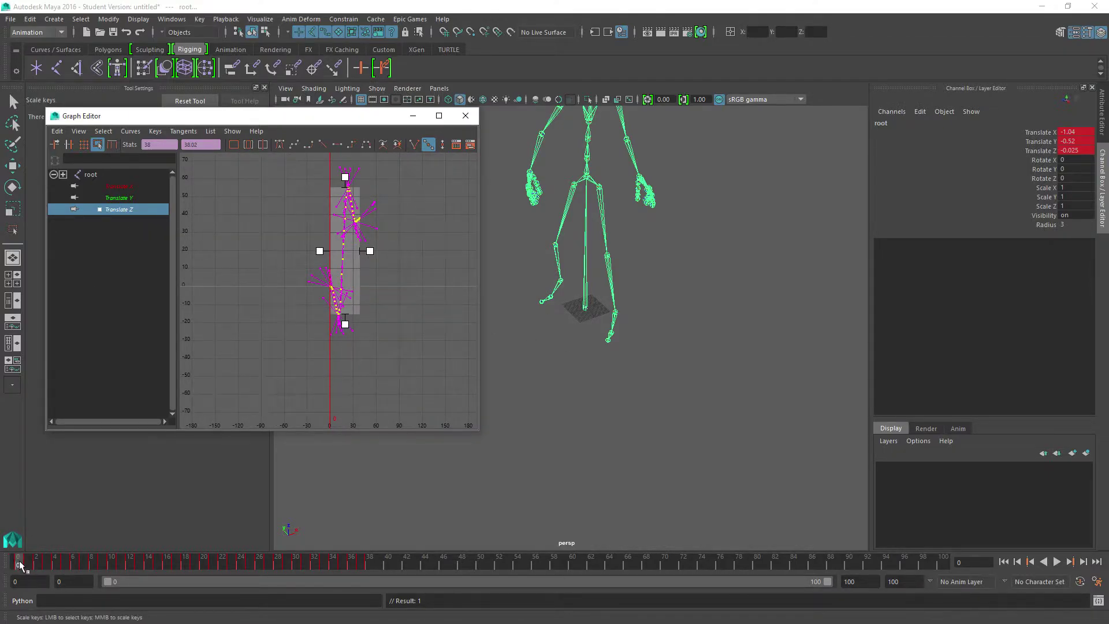
{"action": "key", "text": "alt+v"}
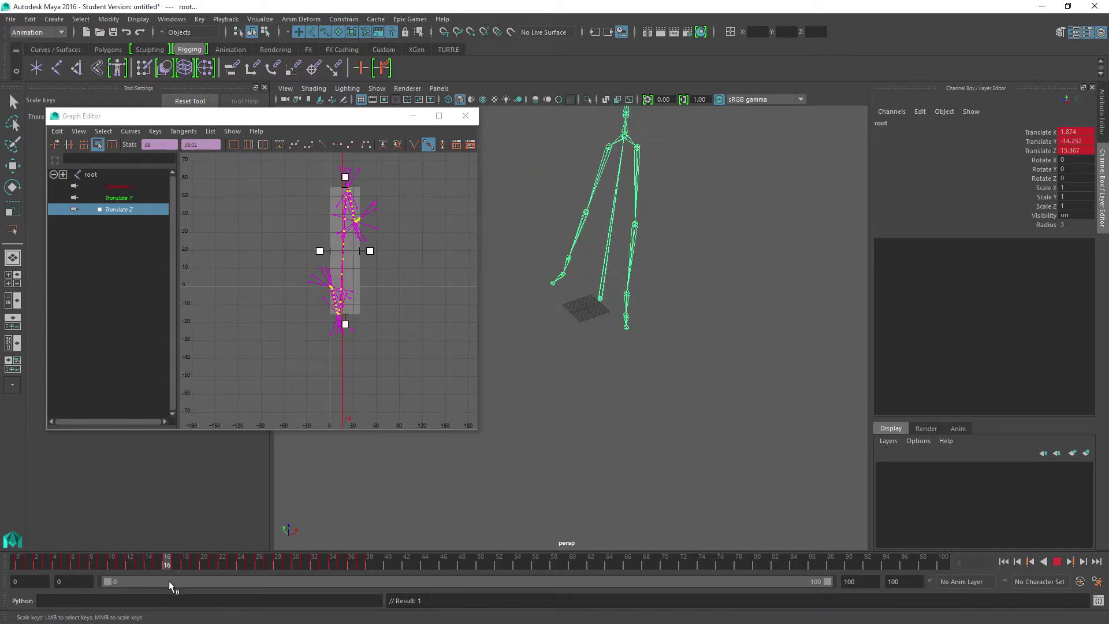
{"action": "key", "text": "alt+v"}
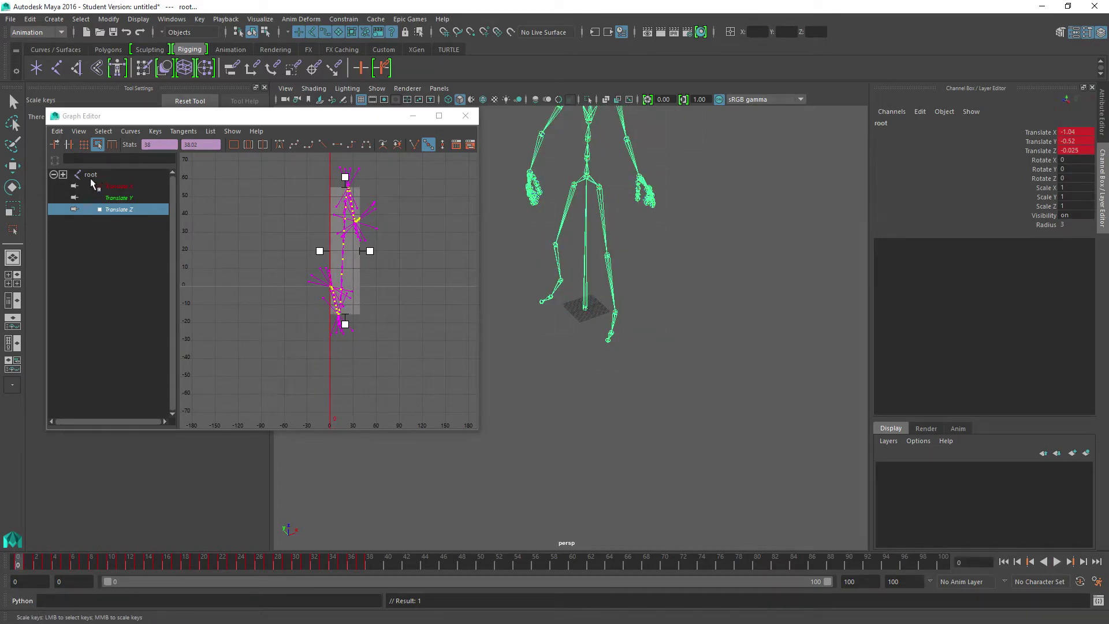
- Select all of the hips joint's Translate Z keys and scale them vertically into a flat line at about 80.6
{"action": "key", "text": "Down"}
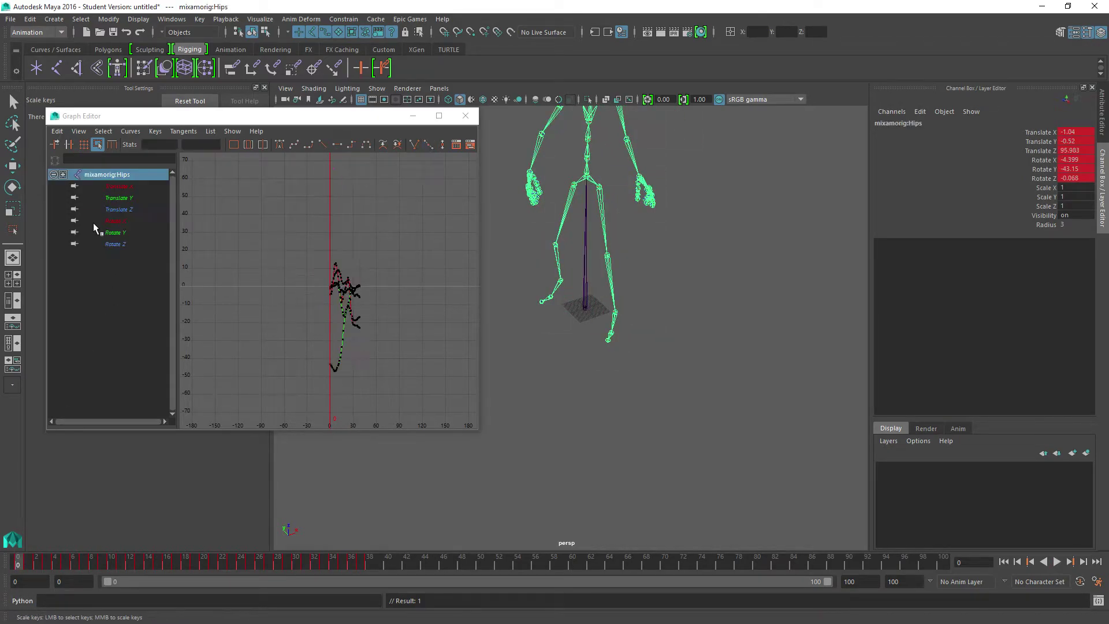
{"action": "left_click", "coordinate": [120, 208]}
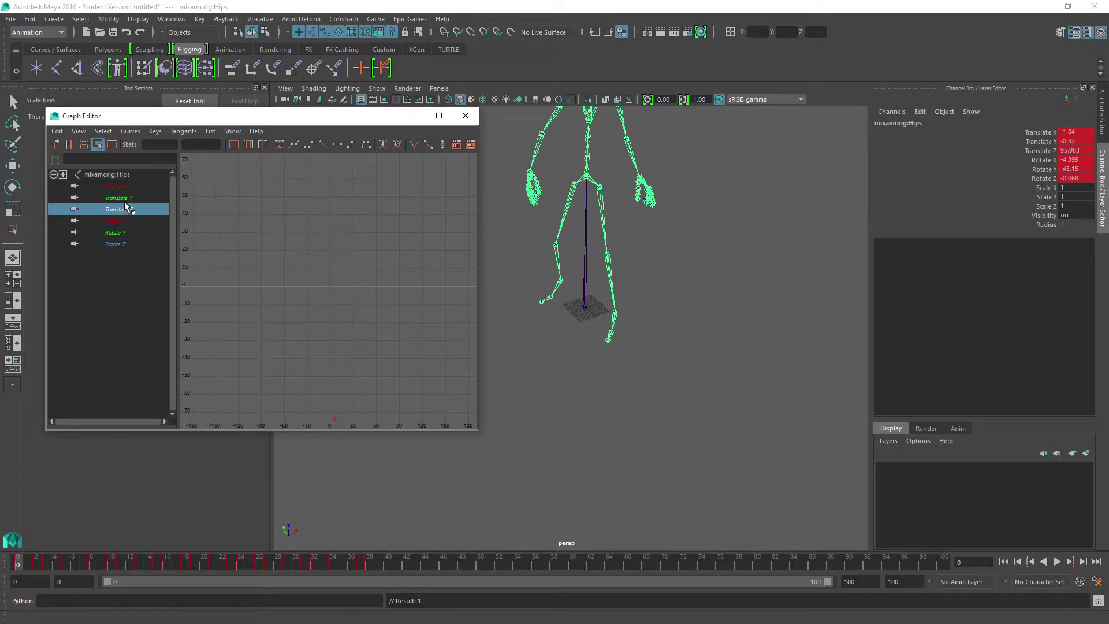
{"action": "scroll", "coordinate": [324, 231], "scroll_direction": "down", "scroll_amount": 5}
{"action": "left_click_drag", "start_coordinate": [300, 235], "coordinate": [342, 282]}
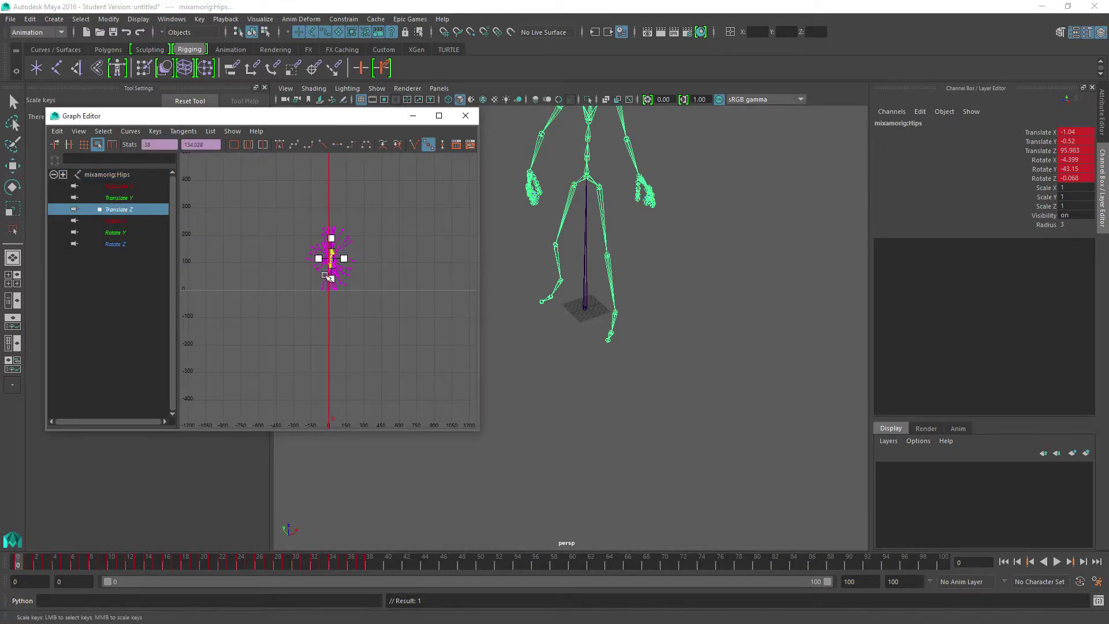
{"action": "scroll", "coordinate": [323, 245], "scroll_direction": "up", "scroll_amount": 5}
{"action": "key", "text": "f"}
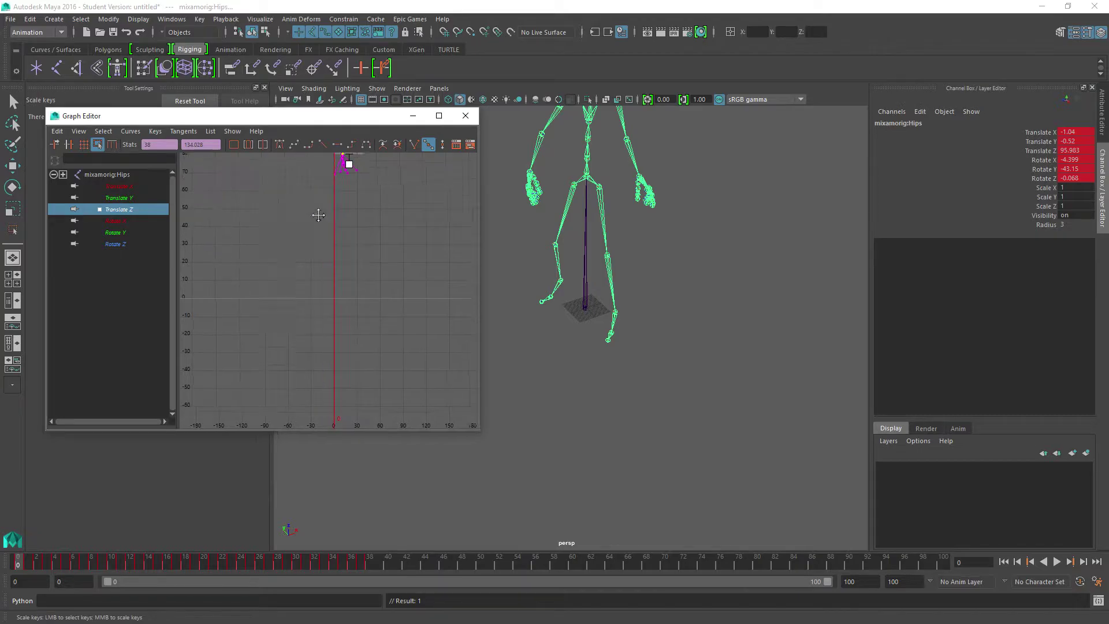
{"action": "scroll", "coordinate": [304, 278], "scroll_direction": "up", "scroll_amount": 2}
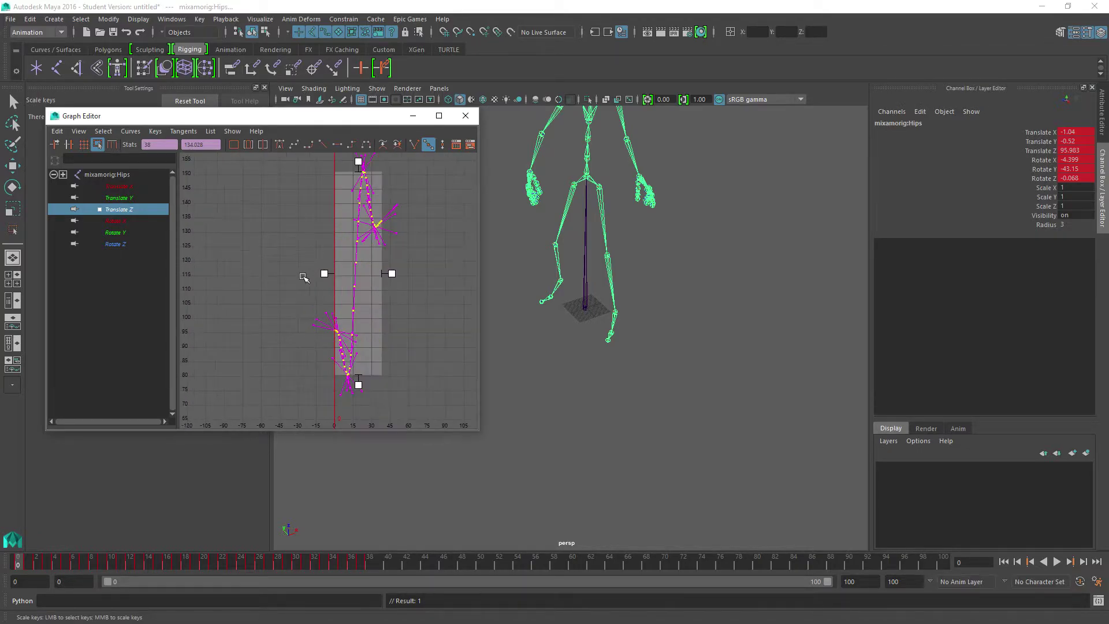
{"action": "left_click_drag", "start_coordinate": [358, 161], "coordinate": [358, 363]}
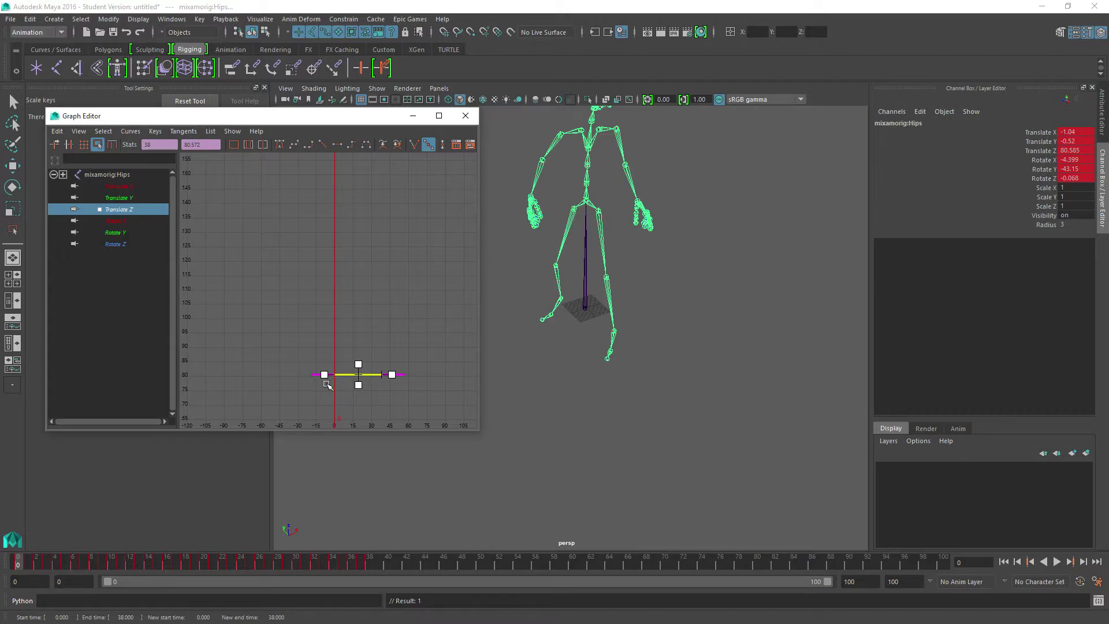
- Raise the hips' flattened Translate Z curve to about 96 and check the pose at frame 0
{"action": "left_click_drag", "start_coordinate": [350, 376], "coordinate": [354, 332]}
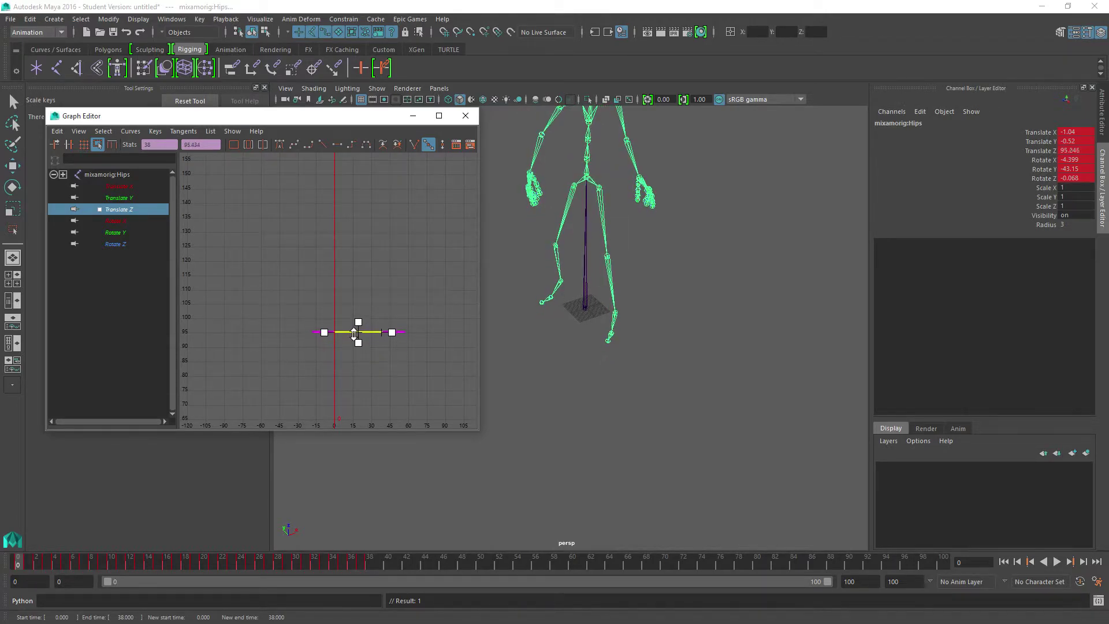
{"action": "key", "text": "f"}
{"action": "middle_click_drag", "start_coordinate": [337, 361], "coordinate": [349, 287], "text": "alt"}
{"action": "scroll", "coordinate": [349, 287], "scroll_direction": "up", "scroll_amount": 3}
{"action": "left_click_drag", "start_coordinate": [349, 287], "coordinate": [349, 240]}
{"action": "middle_click_drag", "start_coordinate": [331, 199], "coordinate": [331, 342], "text": "alt"}
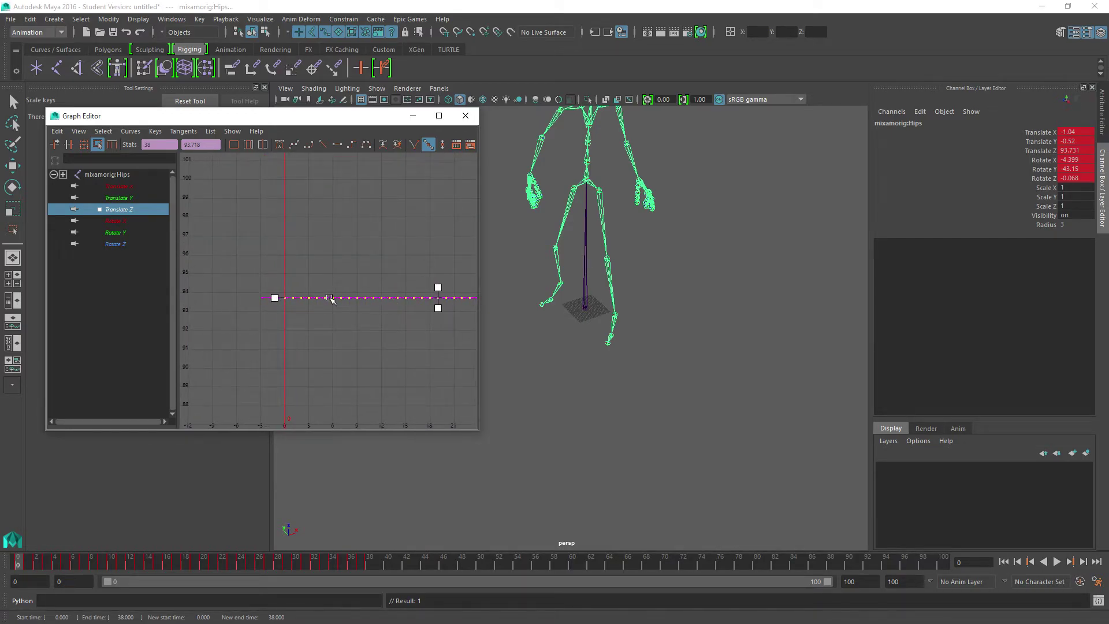
{"action": "left_click_drag", "start_coordinate": [329, 296], "coordinate": [331, 254]}
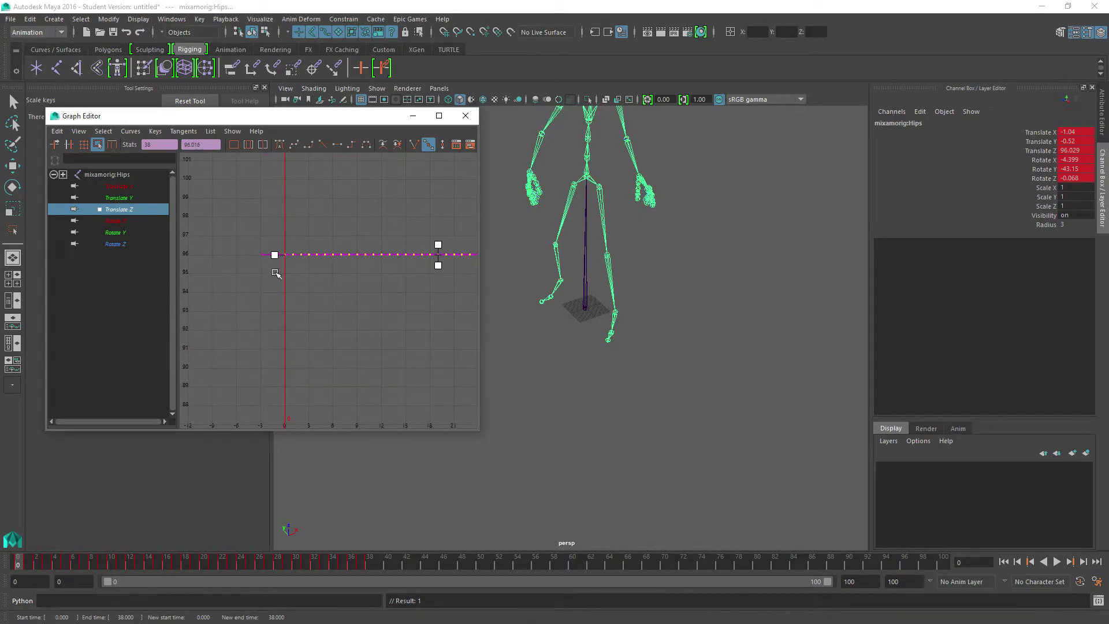
{"action": "scroll", "coordinate": [276, 273], "scroll_direction": "up", "scroll_amount": 2}
{"action": "scroll", "coordinate": [245, 228], "scroll_direction": "up", "scroll_amount": 2}
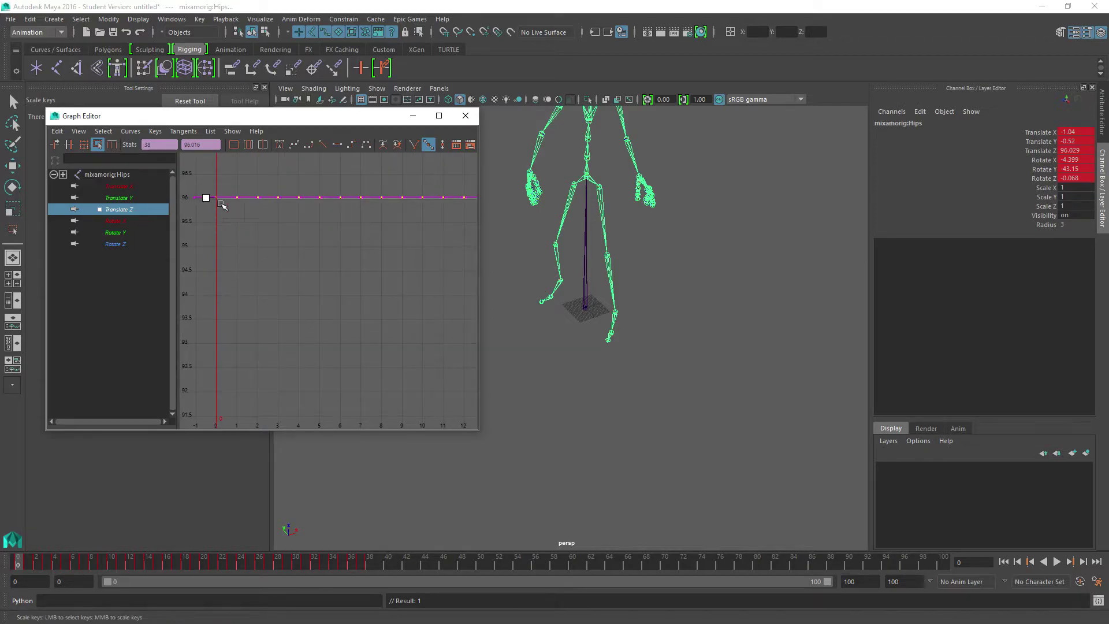
{"action": "scroll", "coordinate": [328, 291], "scroll_direction": "down", "scroll_amount": 4}
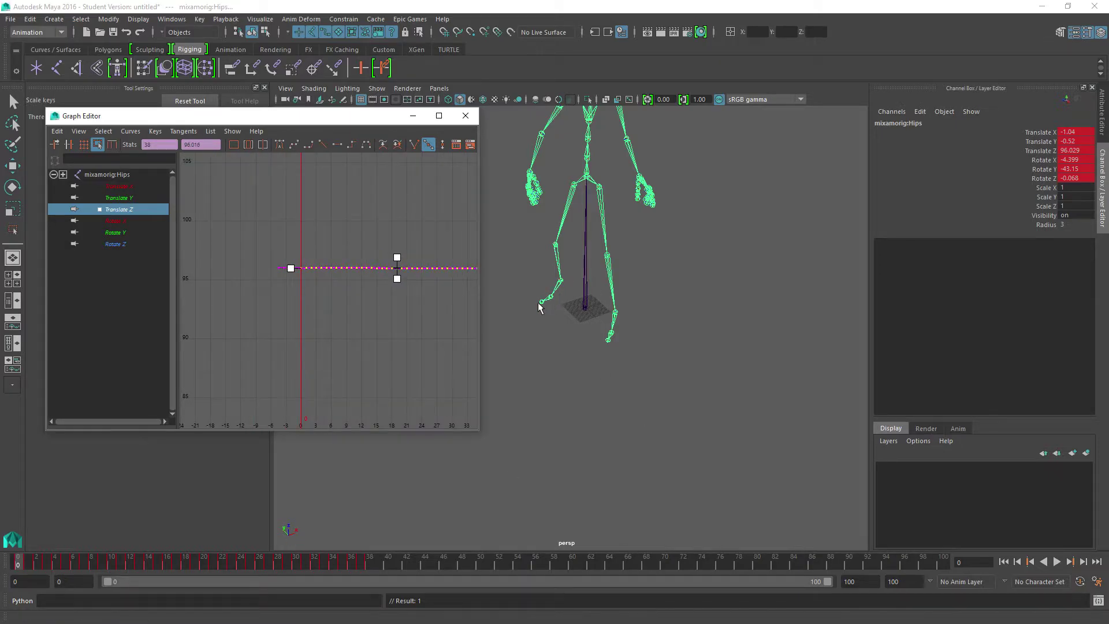
{"action": "left_click", "coordinate": [16, 564]}
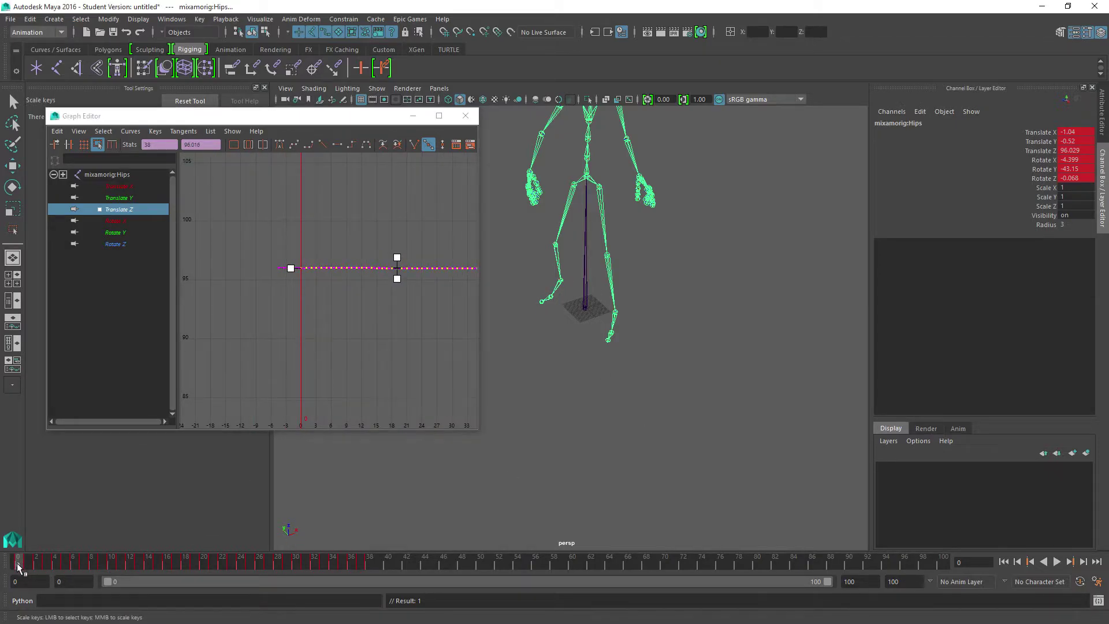
{"action": "mouse_move", "coordinate": [17, 567]}
{"action": "left_mouse_down"}
{"action": "mouse_move", "coordinate": [186, 561]}
{"action": "mouse_move", "coordinate": [50, 574]}
{"action": "mouse_move", "coordinate": [154, 570]}
{"action": "mouse_move", "coordinate": [69, 576]}
{"action": "mouse_move", "coordinate": [17, 569]}
{"action": "left_mouse_up"}
- Select all of the hips' Translate Y keys and scale them vertically into a flat line at about 2
{"action": "left_click", "coordinate": [109, 199]}
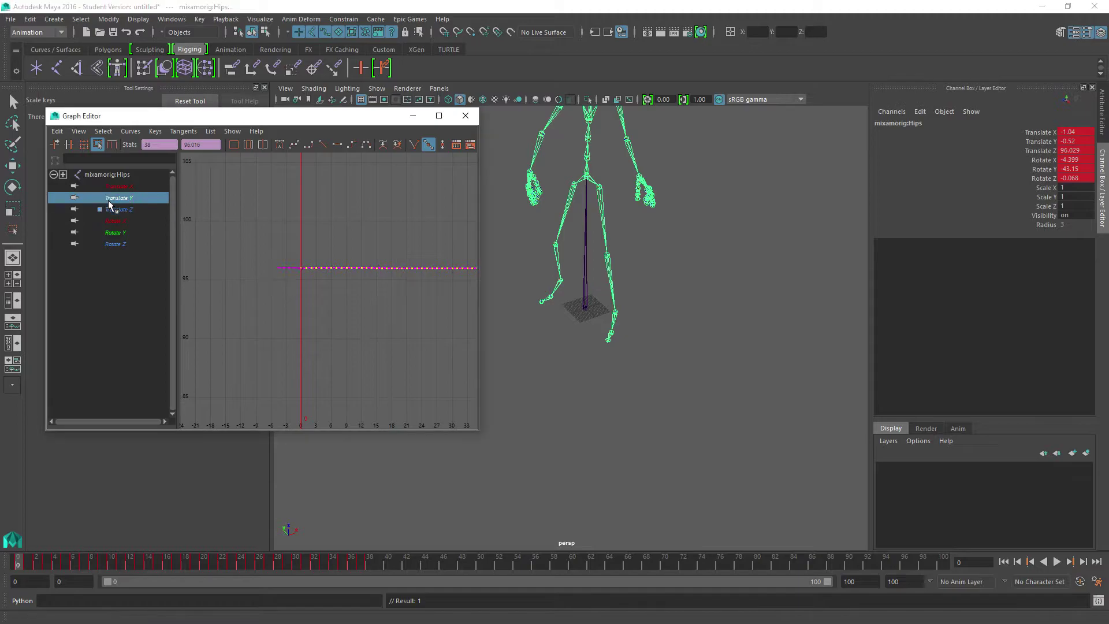
{"action": "scroll", "coordinate": [377, 280], "scroll_direction": "down", "scroll_amount": 5}
{"action": "middle_click_drag", "start_coordinate": [317, 393], "coordinate": [317, 377], "text": "alt"}
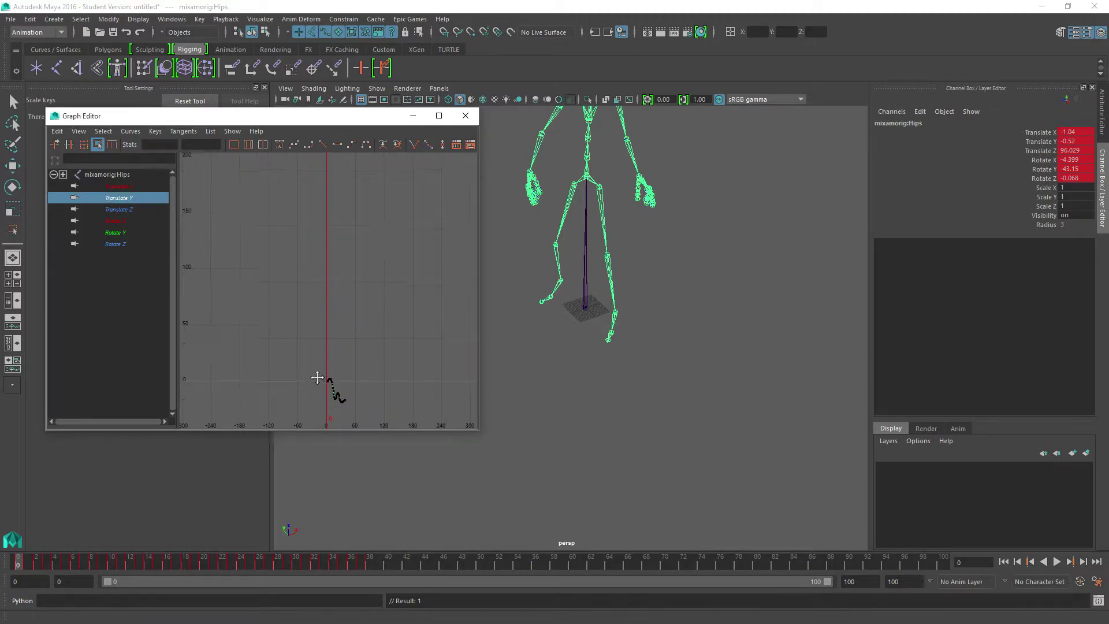
{"action": "scroll", "coordinate": [321, 334], "scroll_direction": "up", "scroll_amount": 3}
{"action": "scroll", "coordinate": [334, 312], "scroll_direction": "up", "scroll_amount": 4}
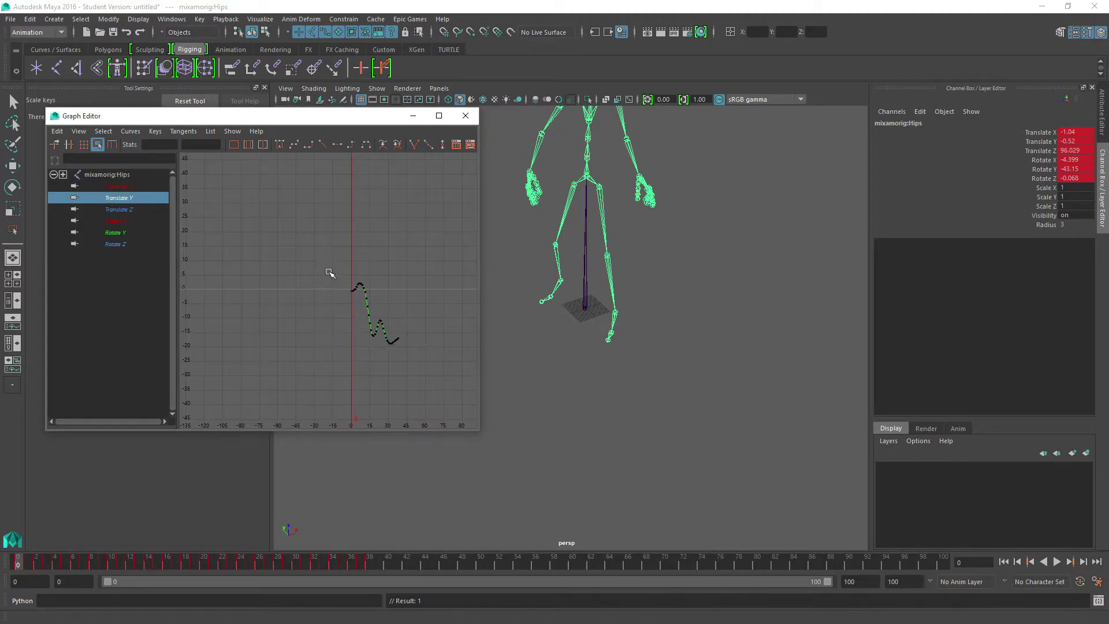
{"action": "left_click_drag", "start_coordinate": [330, 272], "coordinate": [404, 360]}
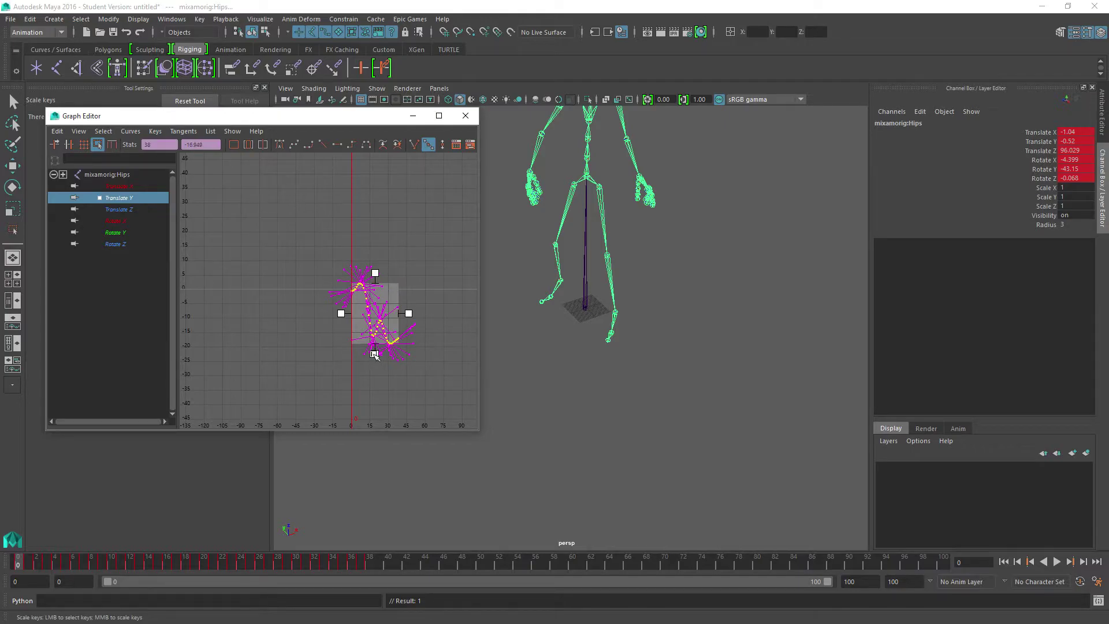
{"action": "left_click_drag", "start_coordinate": [374, 354], "coordinate": [393, 294]}
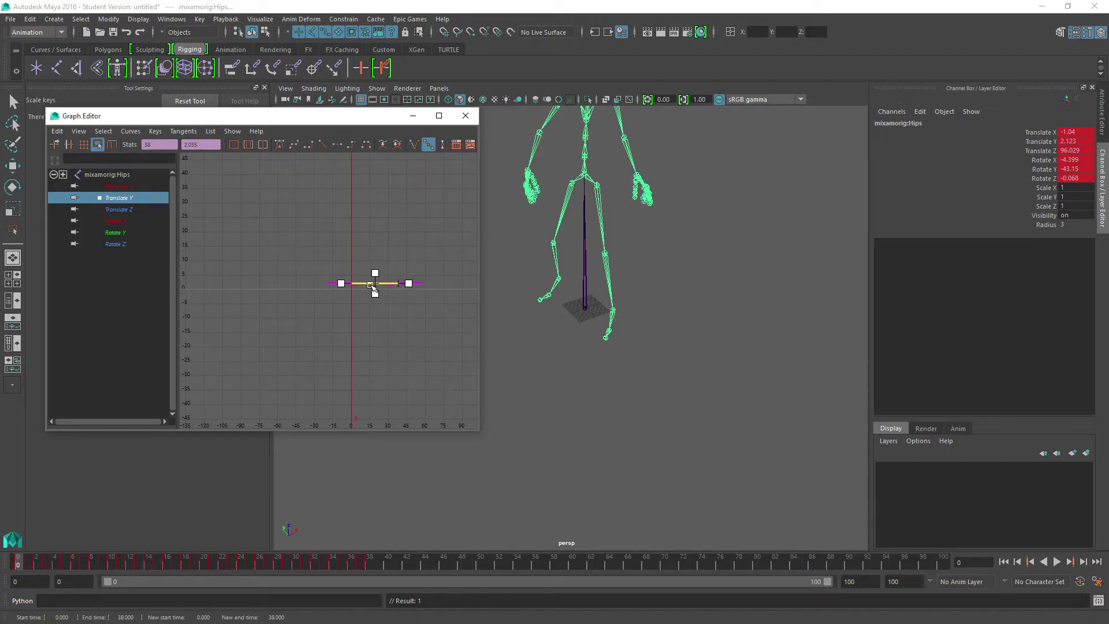
- Lower the hips' flattened Translate Y curve so it sits at about 0
{"action": "left_click_drag", "start_coordinate": [371, 284], "coordinate": [370, 288]}
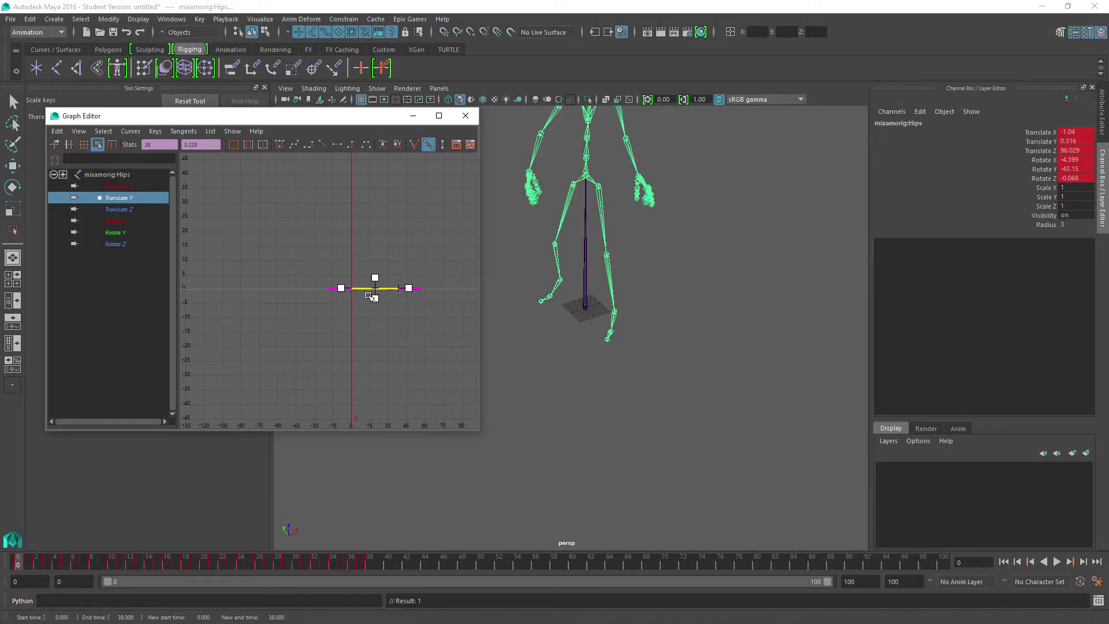
{"action": "scroll", "coordinate": [383, 314], "scroll_direction": "up", "scroll_amount": 6}
{"action": "middle_click_drag", "start_coordinate": [445, 313], "coordinate": [339, 317], "text": "alt"}
{"action": "left_click_drag", "start_coordinate": [381, 283], "coordinate": [380, 287]}
{"action": "middle_click_drag", "start_coordinate": [380, 287], "coordinate": [380, 288]}
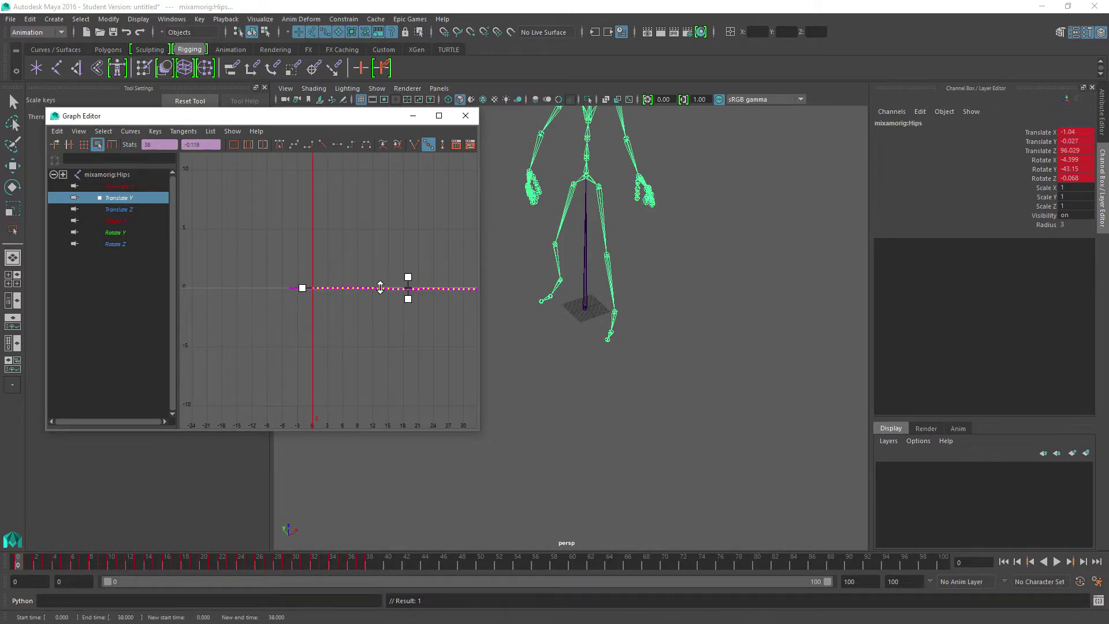
- Select all of the hips joint's Translate X keys and scale them vertically into a flat line at about -1
{"action": "left_click", "coordinate": [129, 185]}
{"action": "scroll", "coordinate": [324, 303], "scroll_direction": "down", "scroll_amount": 4}
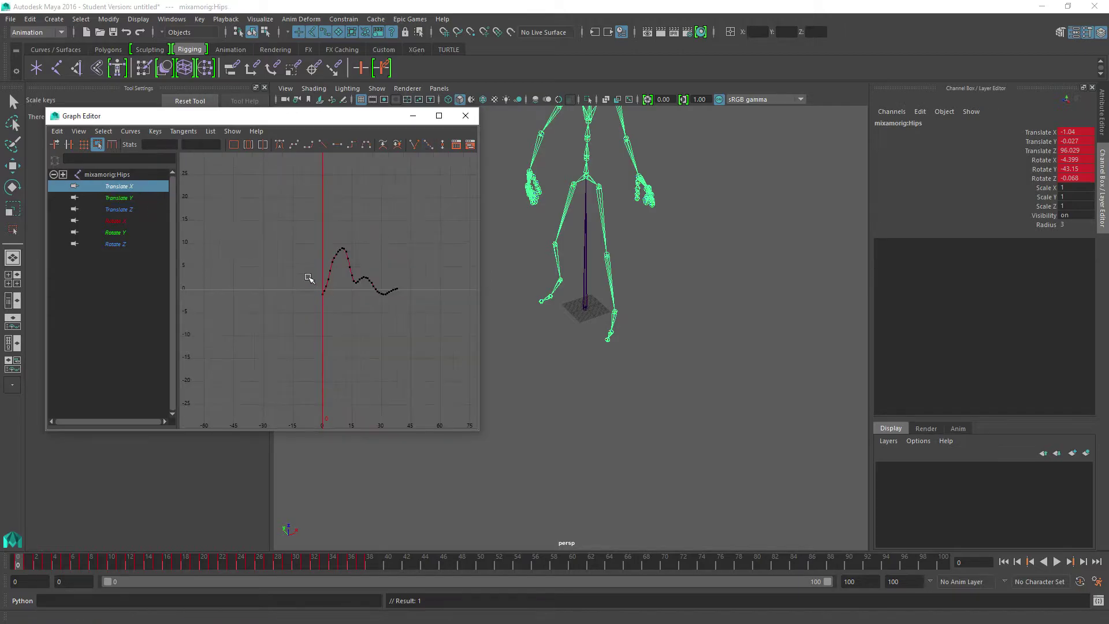
{"action": "left_click_drag", "start_coordinate": [289, 232], "coordinate": [429, 314]}
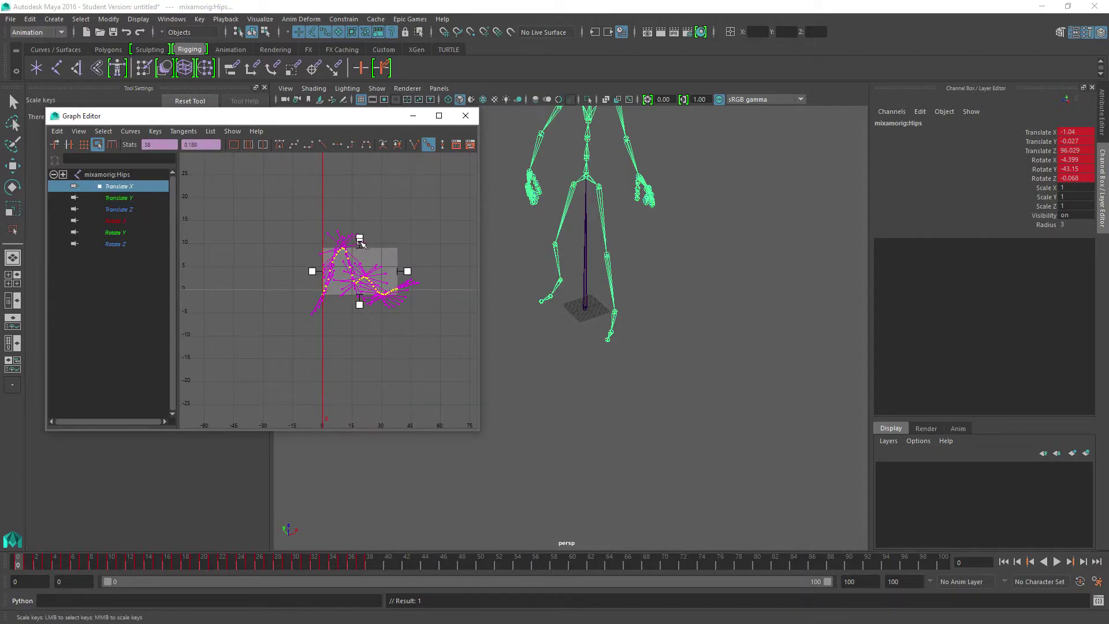
{"action": "middle_click_drag", "start_coordinate": [361, 241], "coordinate": [362, 292]}
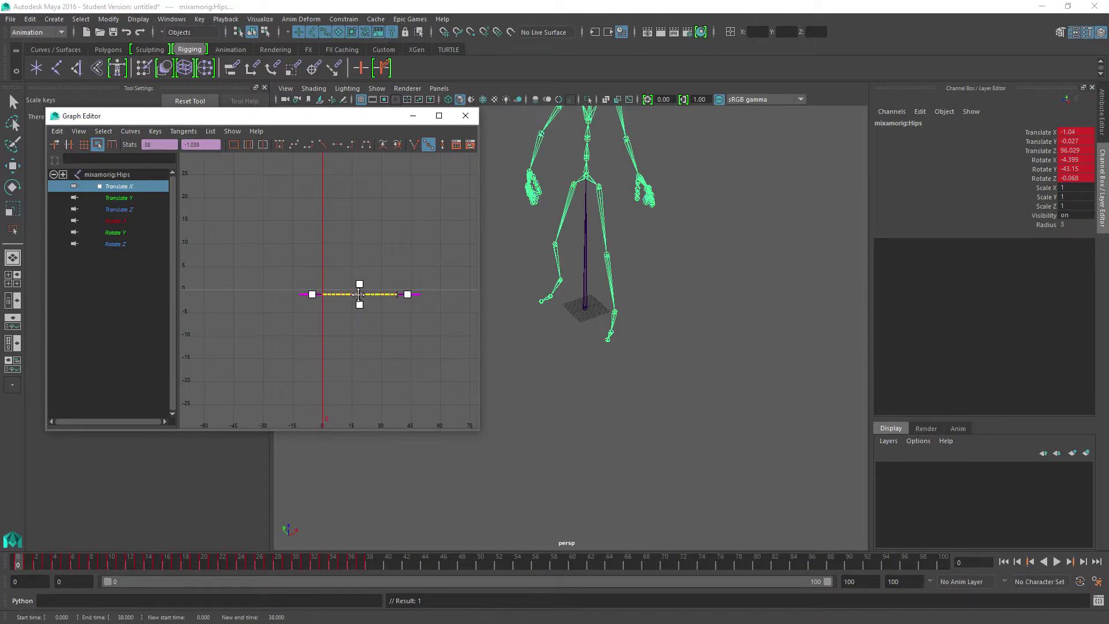
- Raise the hips' flattened Translate X curve so it sits at about 0.03
{"action": "left_click_drag", "start_coordinate": [359, 295], "coordinate": [360, 290]}
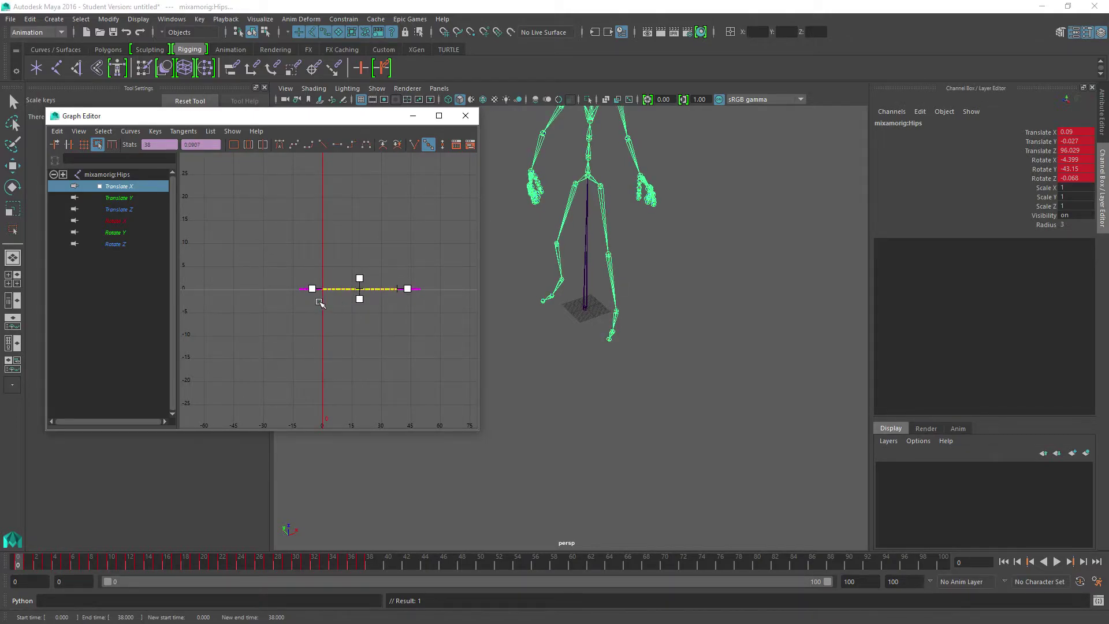
{"action": "key", "text": "f"}
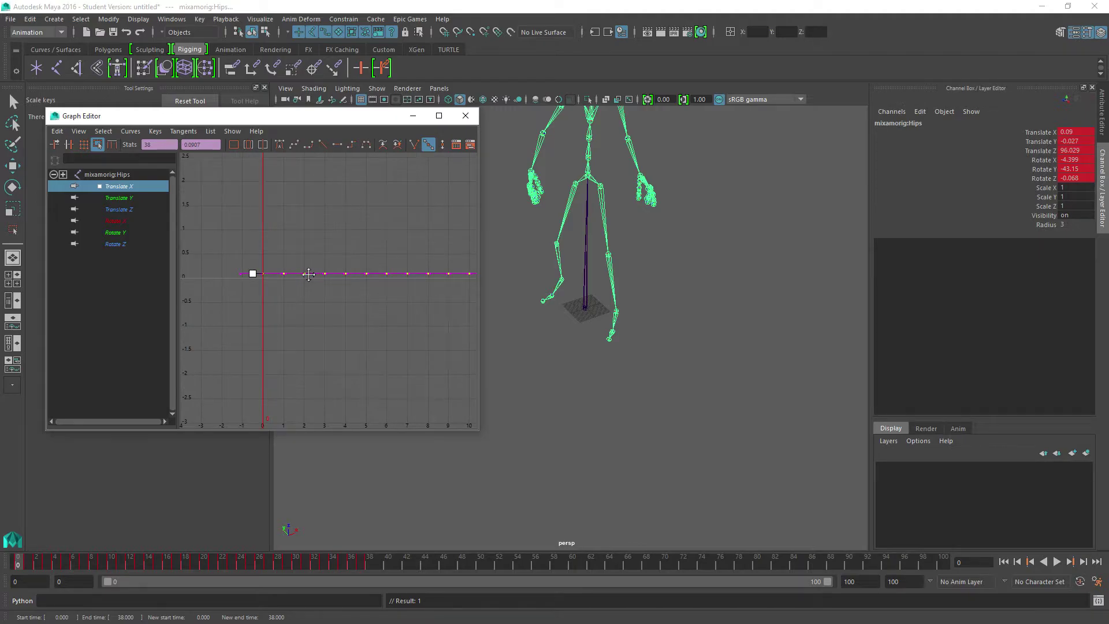
{"action": "left_click_drag", "start_coordinate": [308, 274], "coordinate": [309, 278]}
- Play back the animation to check the root motion, return to frame 0 and close the Graph Editor
{"action": "key", "text": "alt+v"}
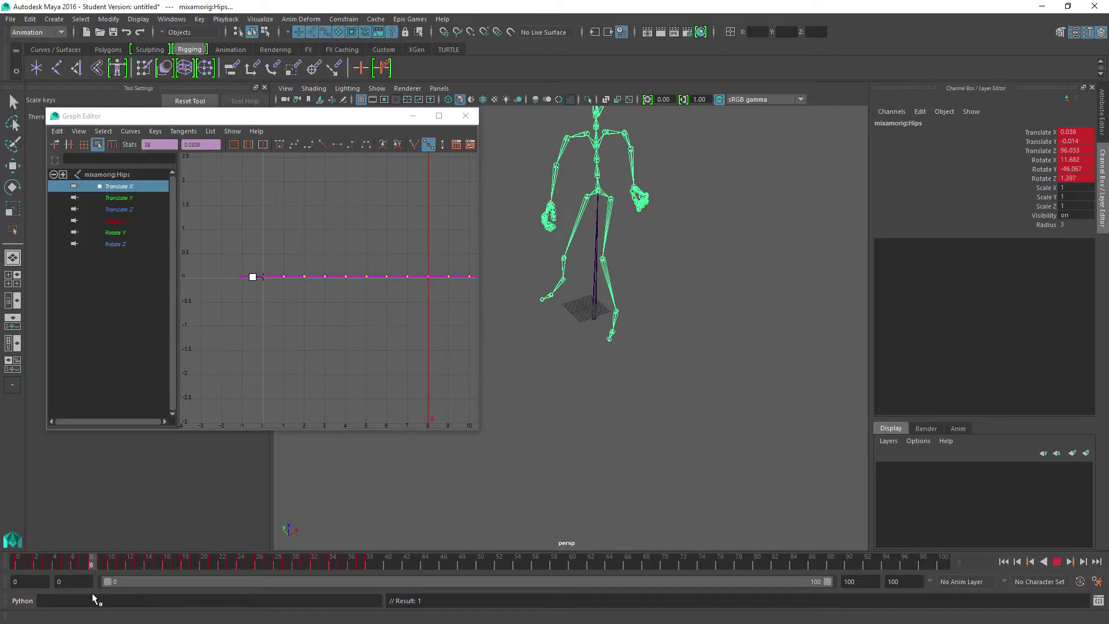
{"action": "left_click_drag", "start_coordinate": [91, 593], "coordinate": [16, 595]}
{"action": "left_click", "coordinate": [465, 116]}
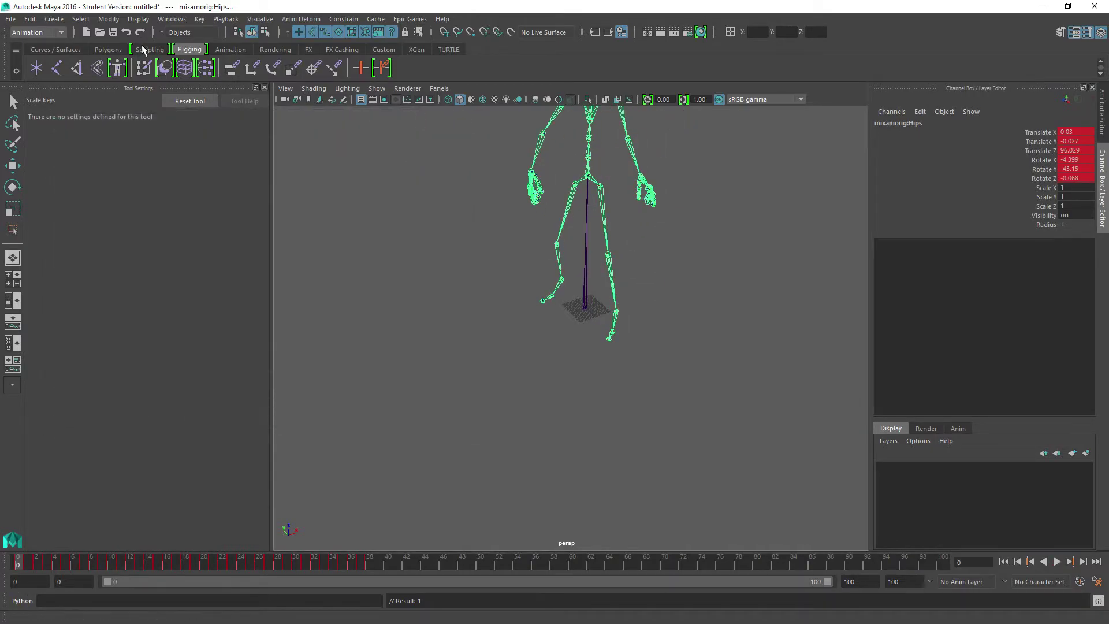
- Export the whole scene as FBX over the existing file idle_to_braced_hang_rm.fbx
{"action": "left_click", "coordinate": [11, 18]}
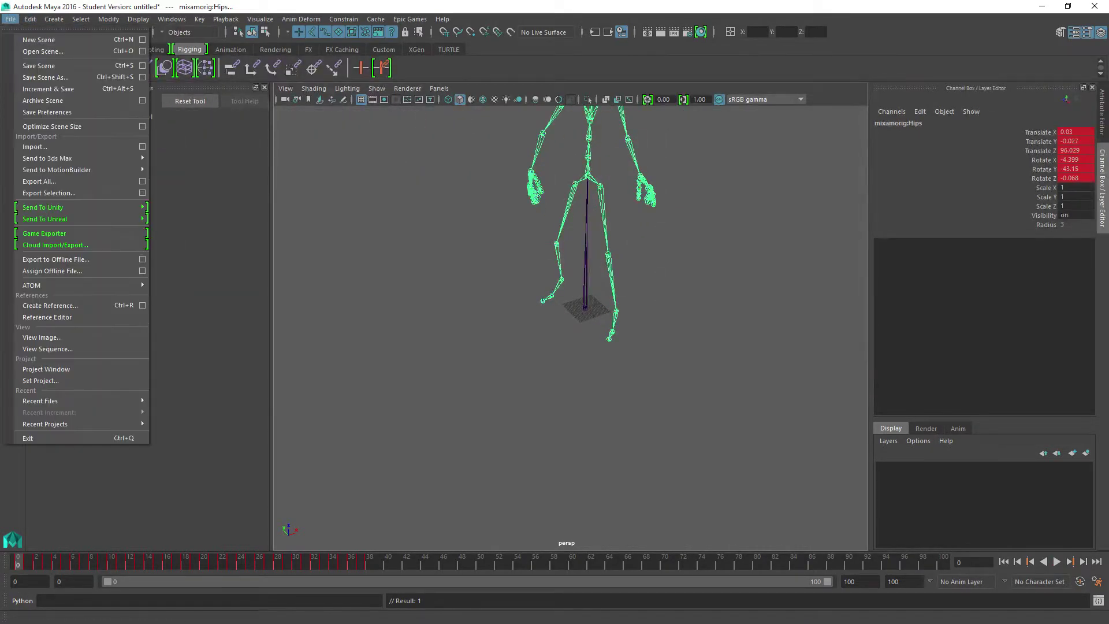
{"action": "left_click", "coordinate": [41, 184]}
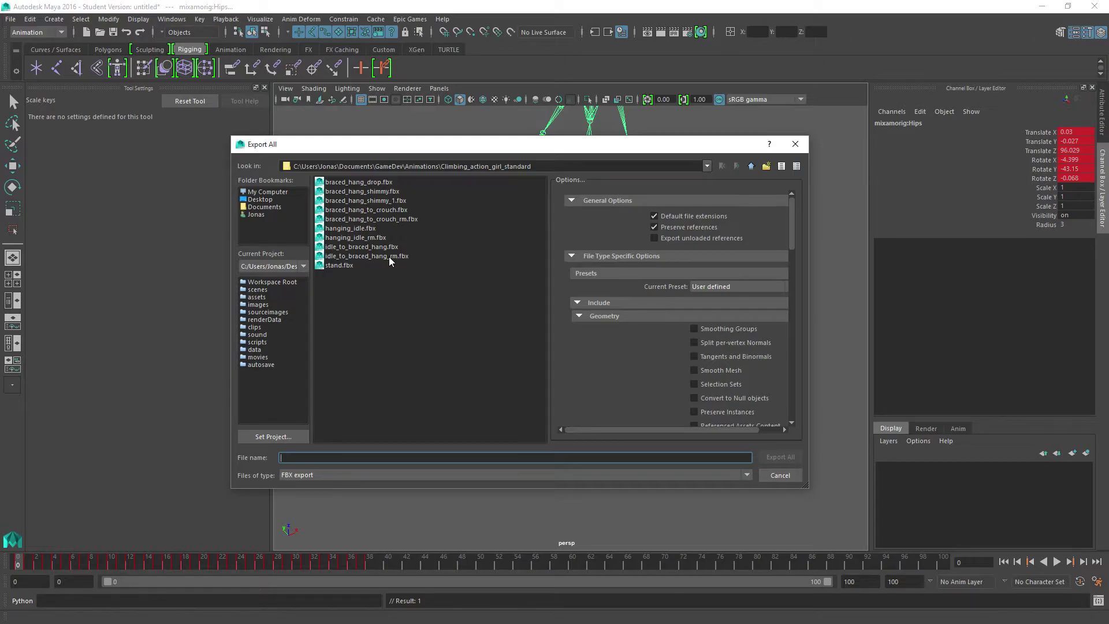
{"action": "left_click", "coordinate": [389, 256]}
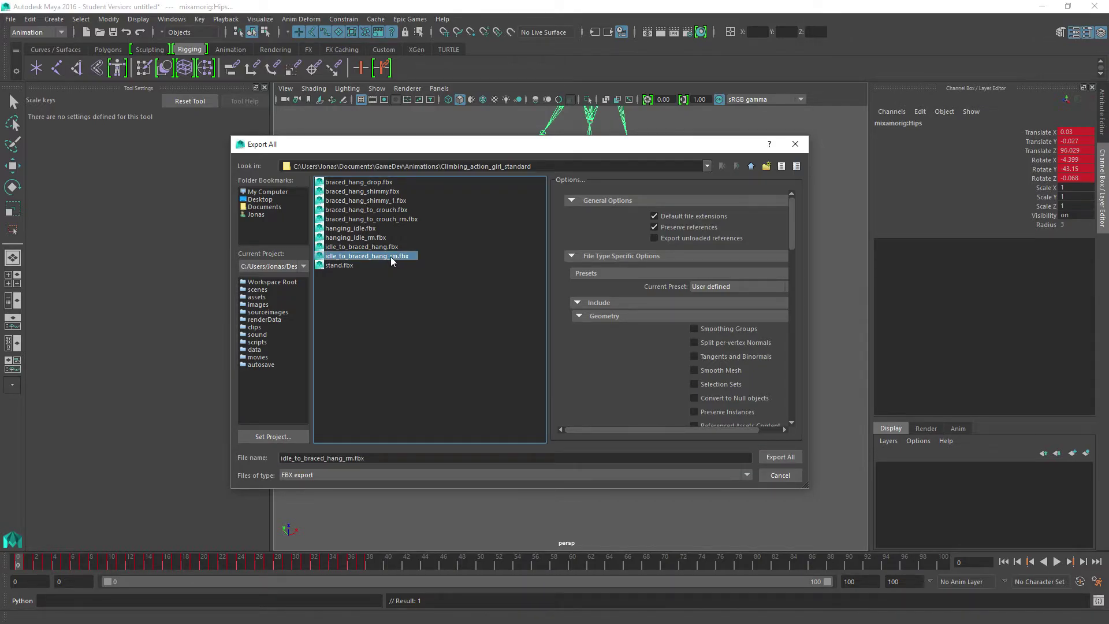
{"action": "left_click", "coordinate": [784, 458]}
{"action": "left_click", "coordinate": [495, 334]}
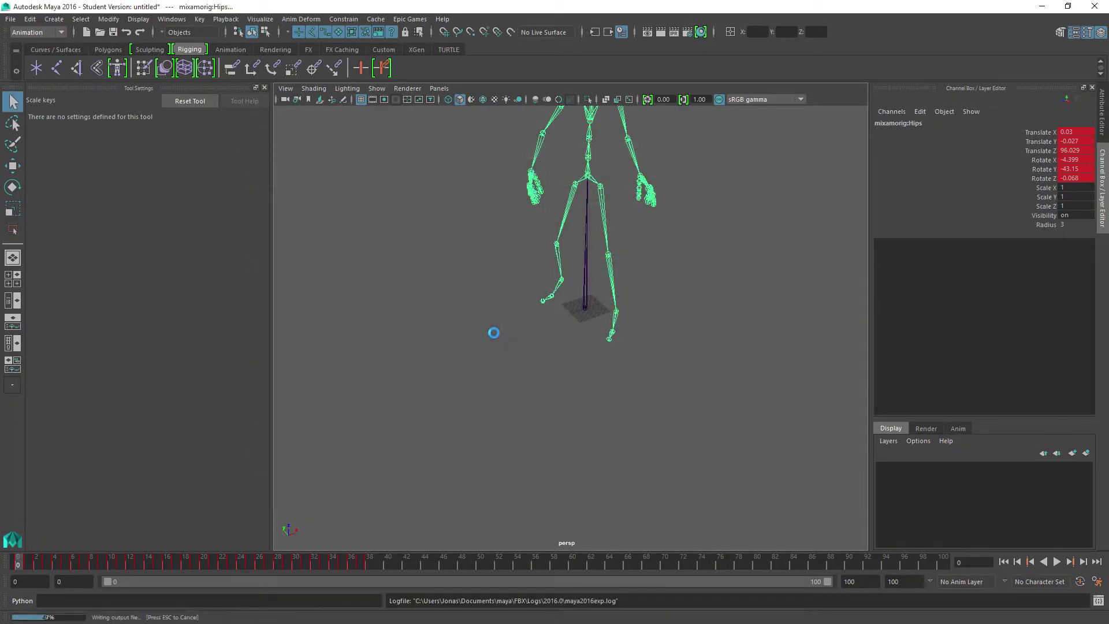
- Start a new, empty scene in place of the exported one
{"action": "left_click", "coordinate": [20, 19]}
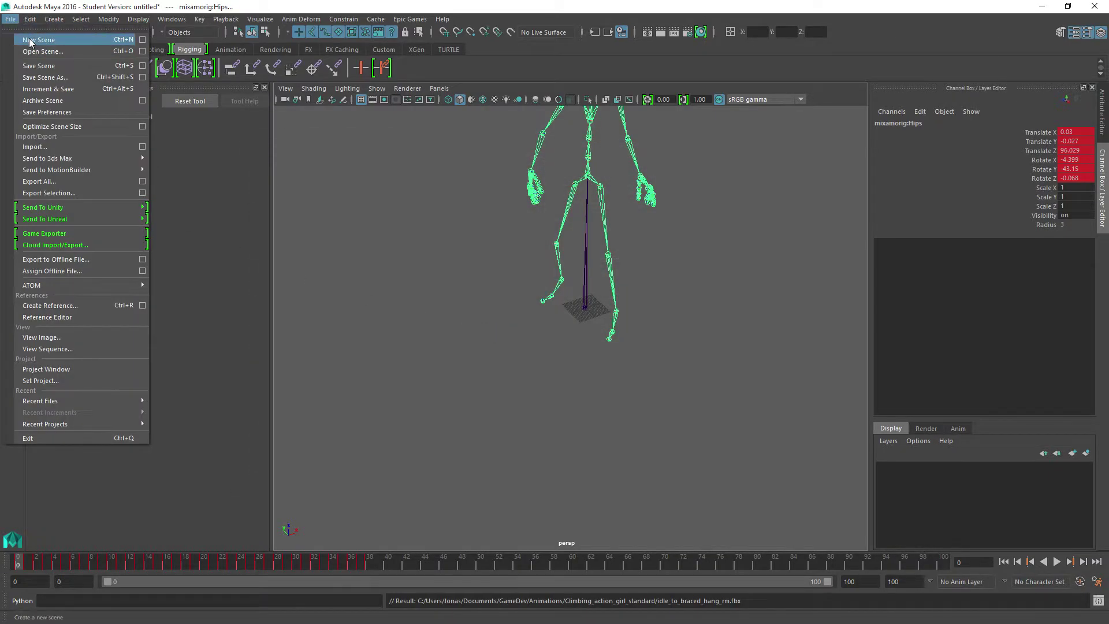
{"action": "left_click", "coordinate": [26, 39]}
{"action": "left_click", "coordinate": [558, 323]}
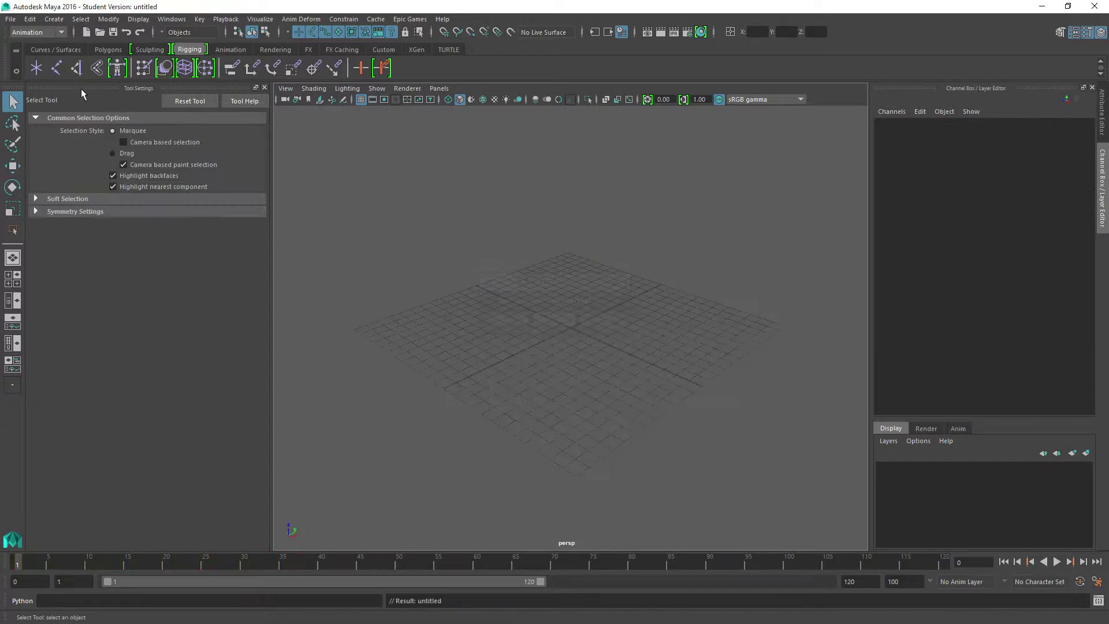
- Import hanging_idle.fbx from the Climbing_action_girl_standard folder into the empty scene
{"action": "left_click", "coordinate": [10, 19]}
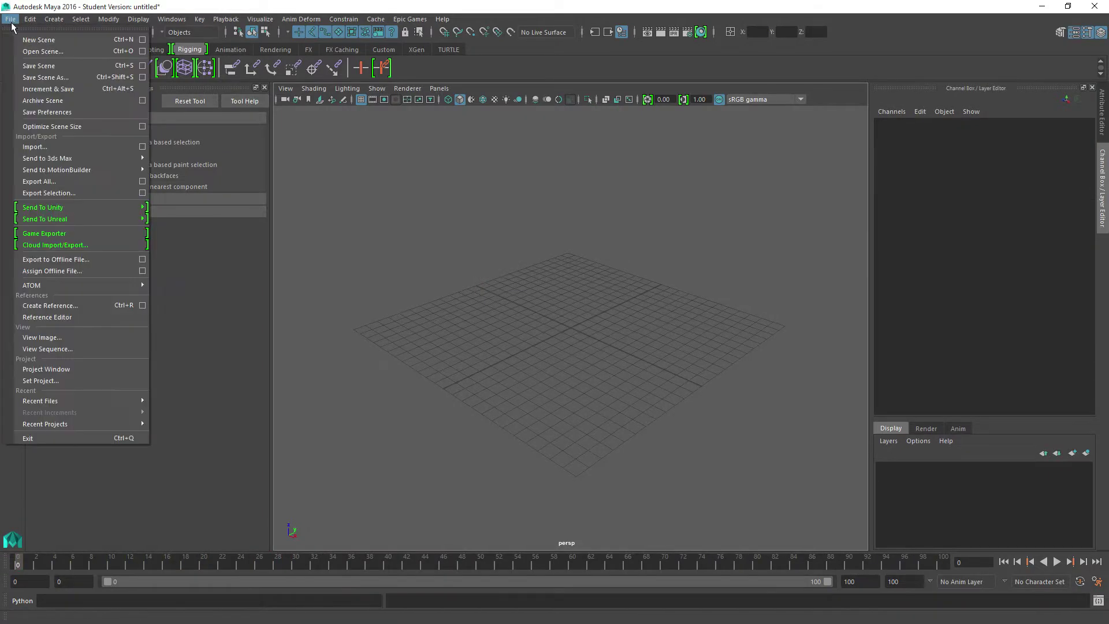
{"action": "left_click", "coordinate": [34, 147]}
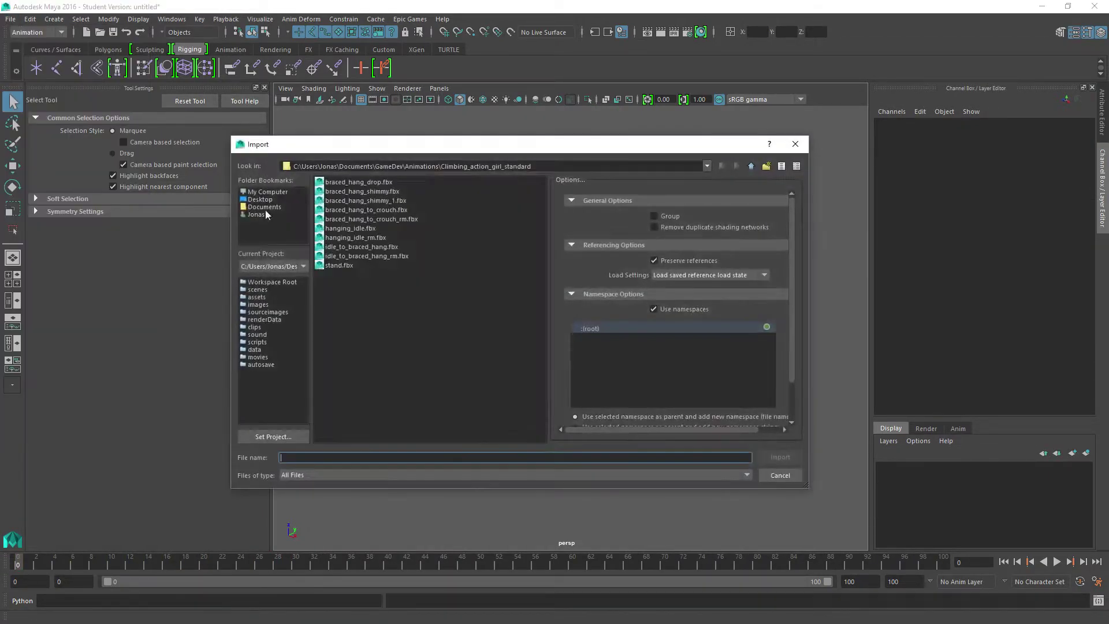
{"action": "left_click", "coordinate": [353, 229]}
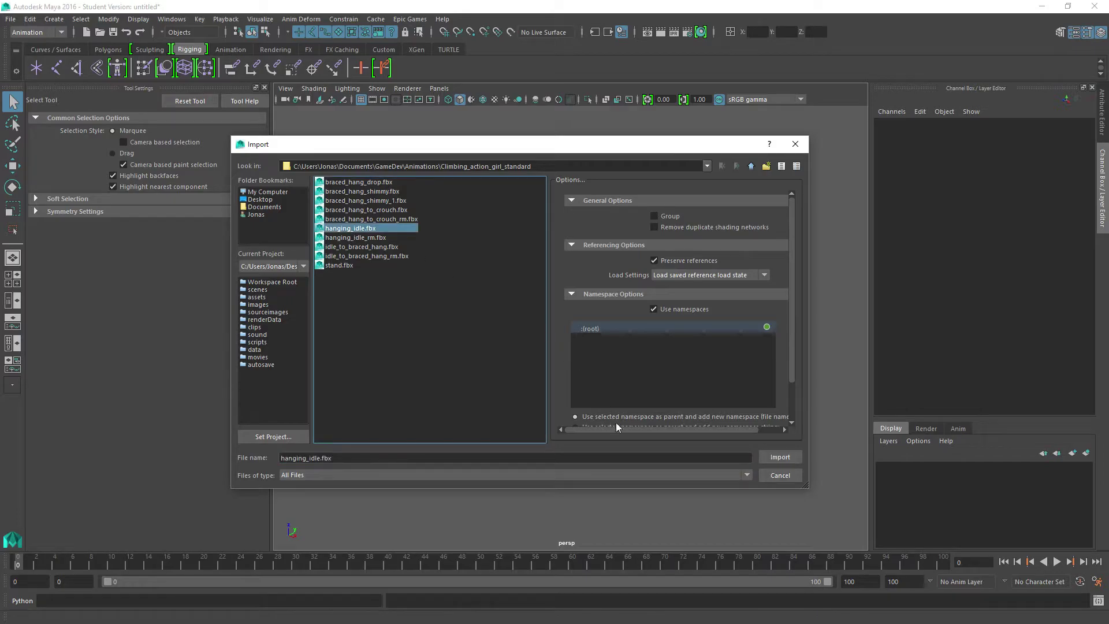
{"action": "left_click", "coordinate": [780, 458]}
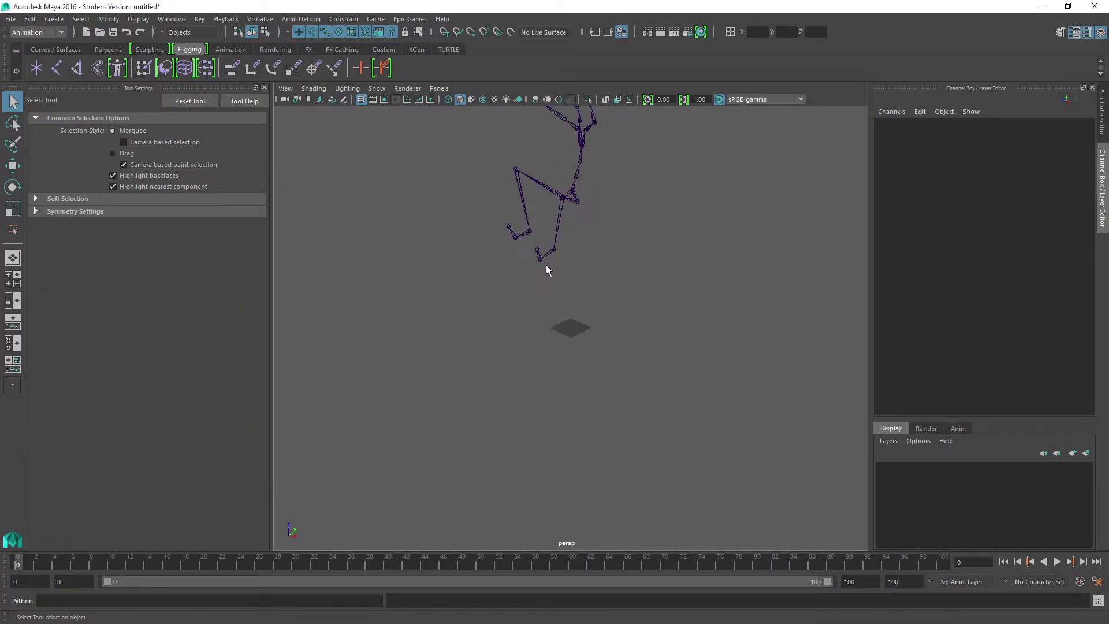
- Place a single joint near the centre of the grid and set its radius to 3
{"action": "scroll", "coordinate": [536, 296], "scroll_direction": "up", "scroll_amount": 5}
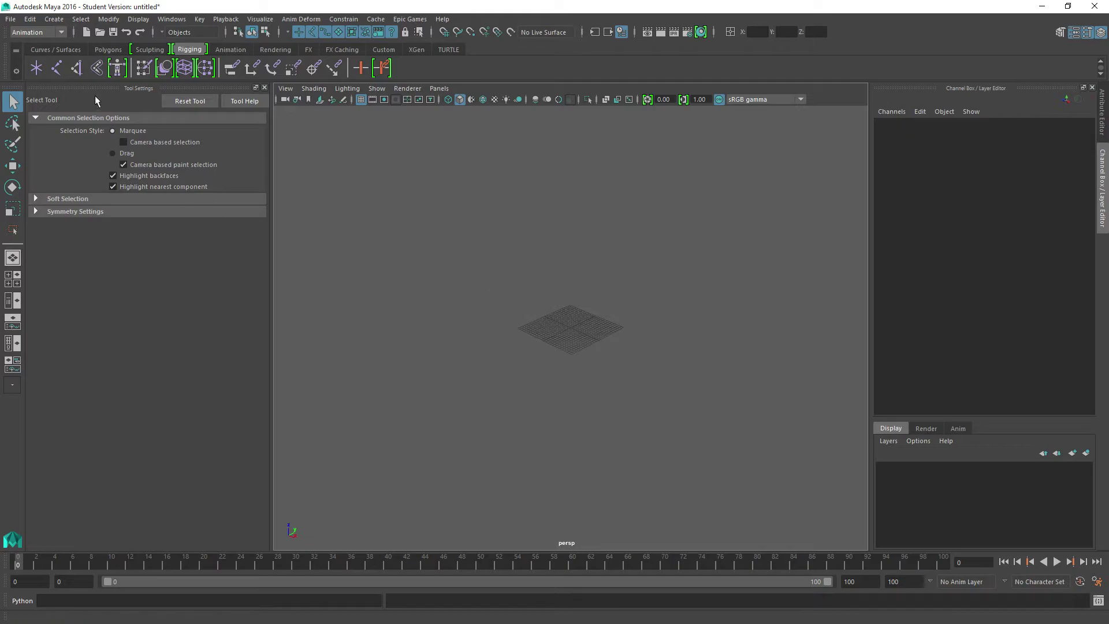
{"action": "left_click", "coordinate": [75, 68]}
{"action": "left_click", "coordinate": [571, 328]}
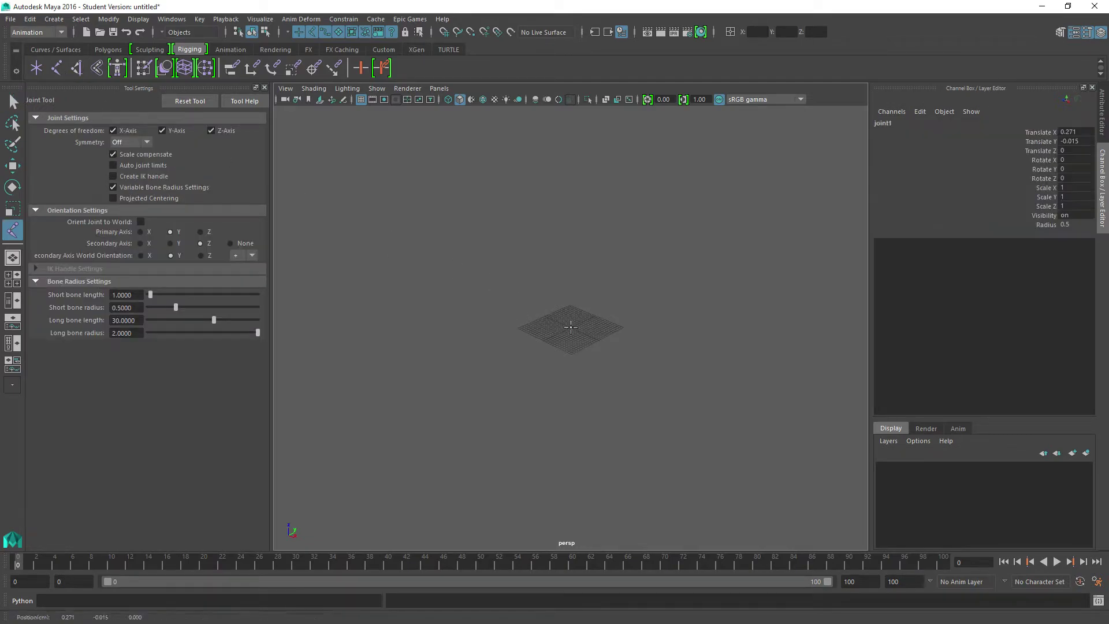
{"action": "double_click", "coordinate": [1075, 226]}
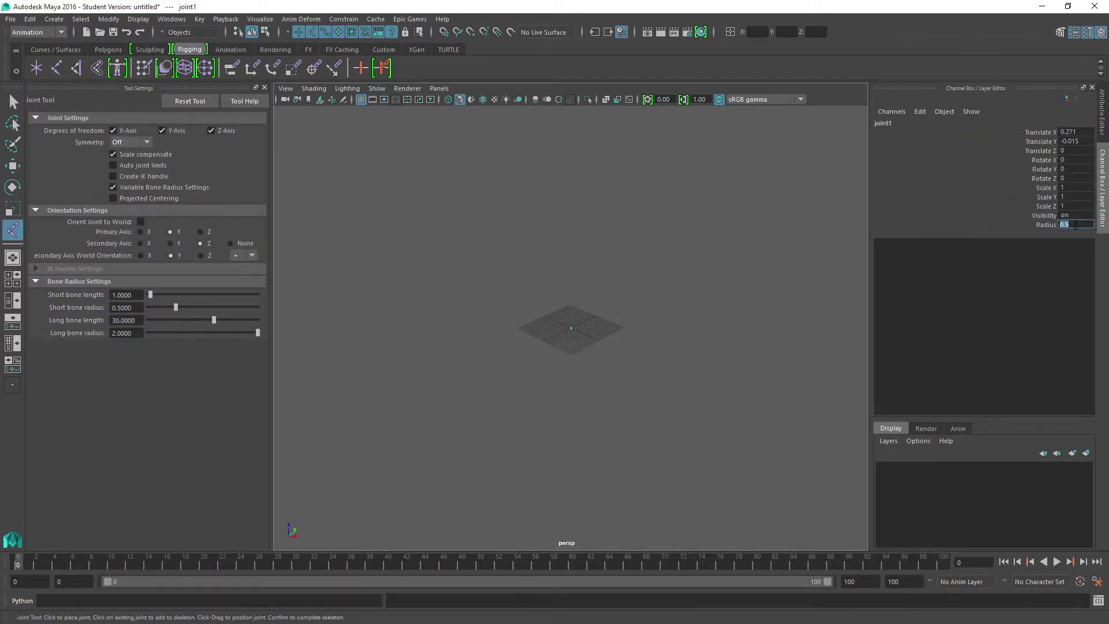
{"action": "type", "text": "3"}
{"action": "key", "text": "Return"}
- Set the new joint's Translate X and Translate Y to 0 and leave the Joint Tool
{"action": "double_click", "coordinate": [1075, 133]}
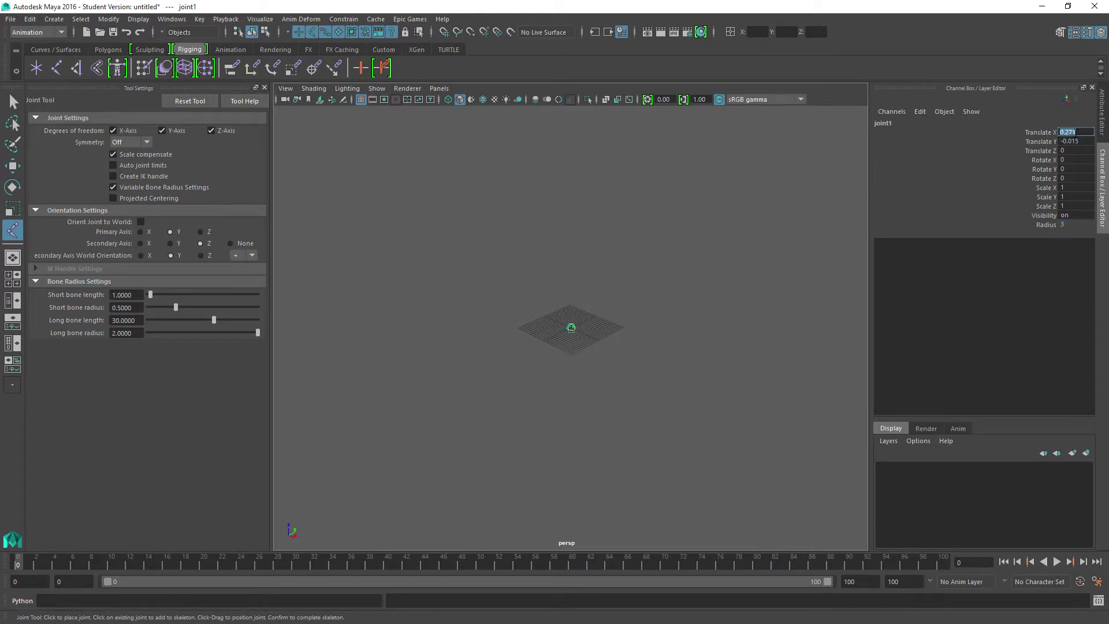
{"action": "type", "text": "0"}
{"action": "key", "text": "Tab"}
{"action": "type", "text": "0"}
{"action": "key", "text": "Return"}
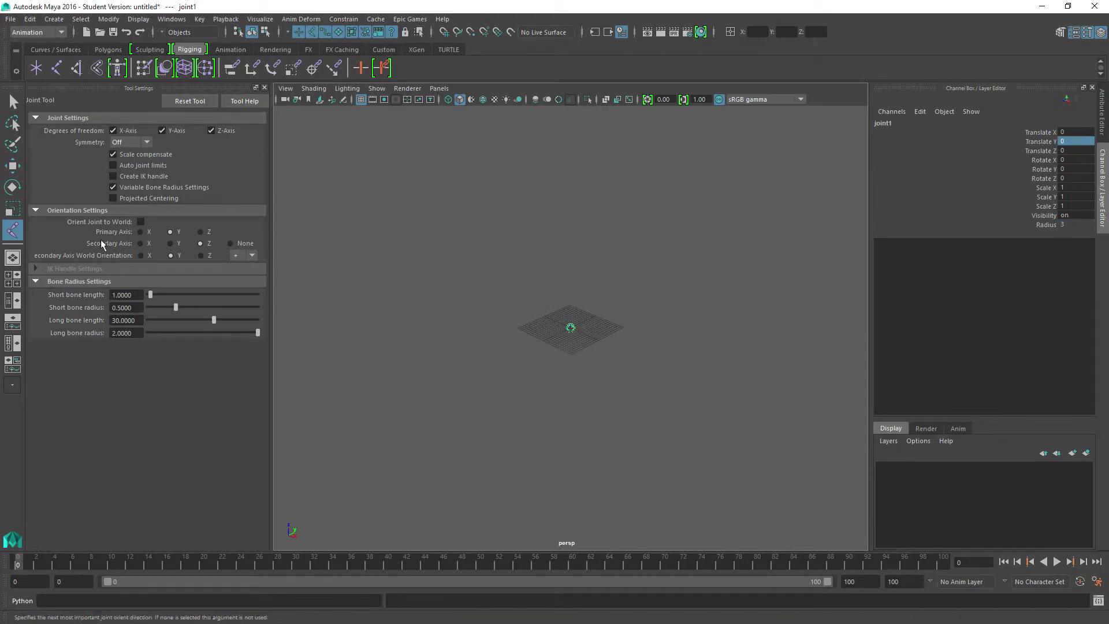
{"action": "left_click", "coordinate": [14, 104]}
- Parent the skeleton's hips joint to the new joint at the origin
{"action": "scroll", "coordinate": [593, 229], "scroll_direction": "down", "scroll_amount": 5}
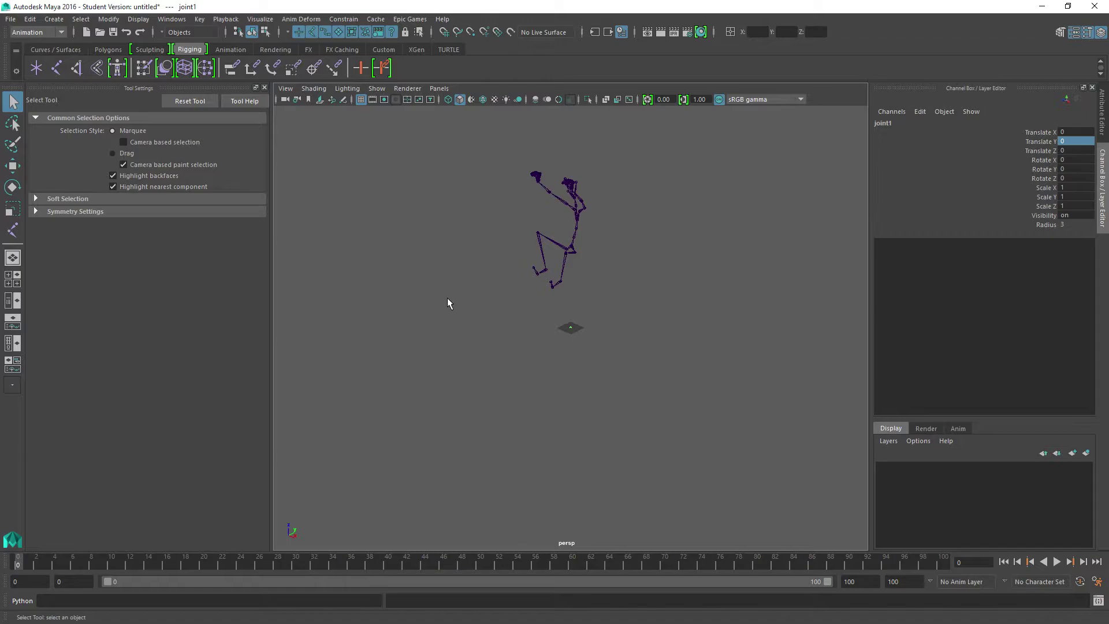
{"action": "left_click_drag", "start_coordinate": [447, 303], "coordinate": [598, 301], "text": "alt"}
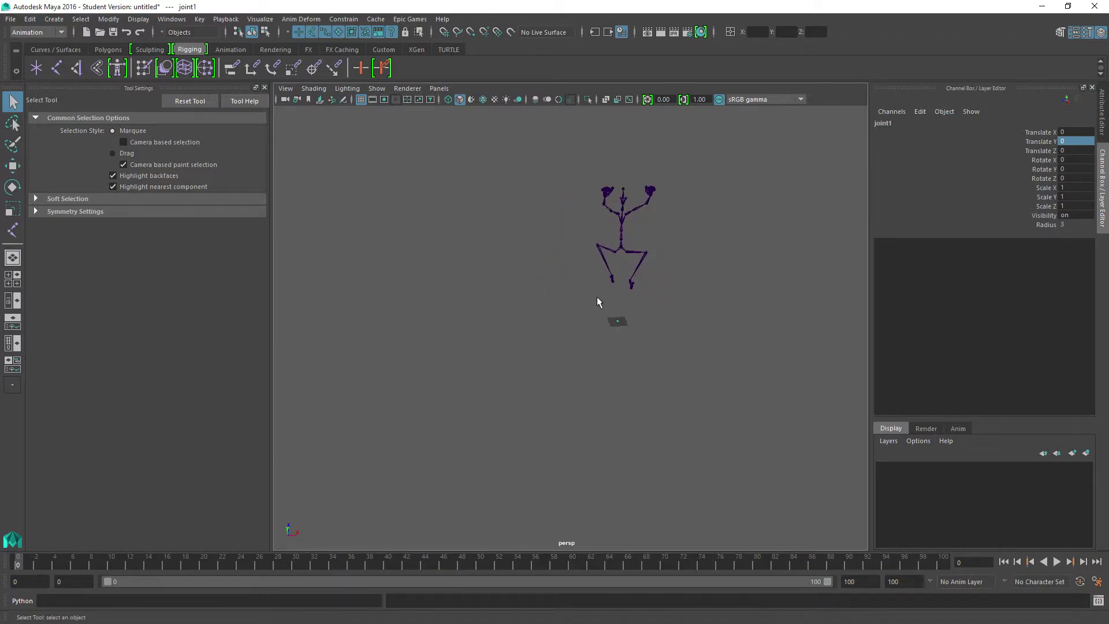
{"action": "left_click", "coordinate": [622, 251]}
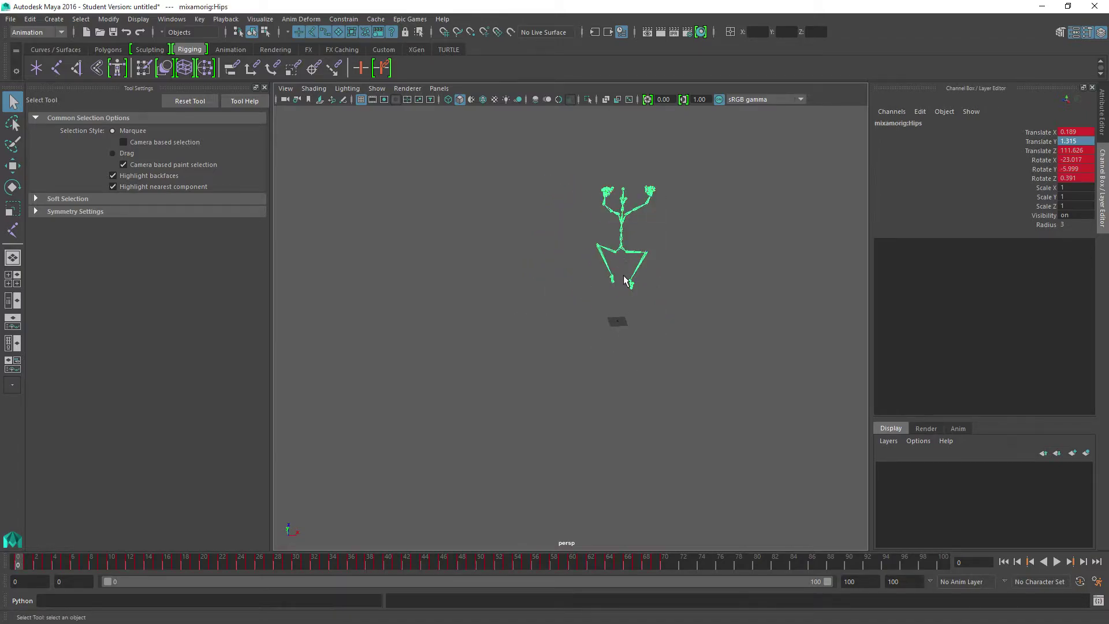
{"action": "left_click", "coordinate": [618, 321]}
{"action": "key", "text": "p"}
{"action": "left_click", "coordinate": [619, 322]}
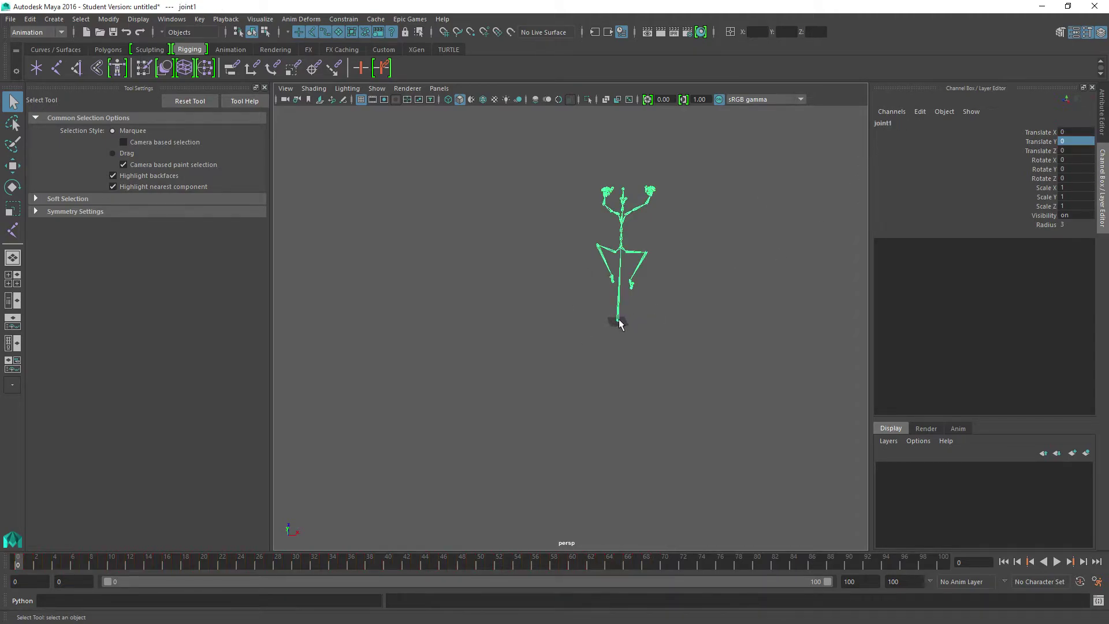
- Rename the new parent joint as root
{"action": "double_click", "coordinate": [884, 124]}
{"action": "type", "text": "root"}
{"action": "key", "text": "Return"}
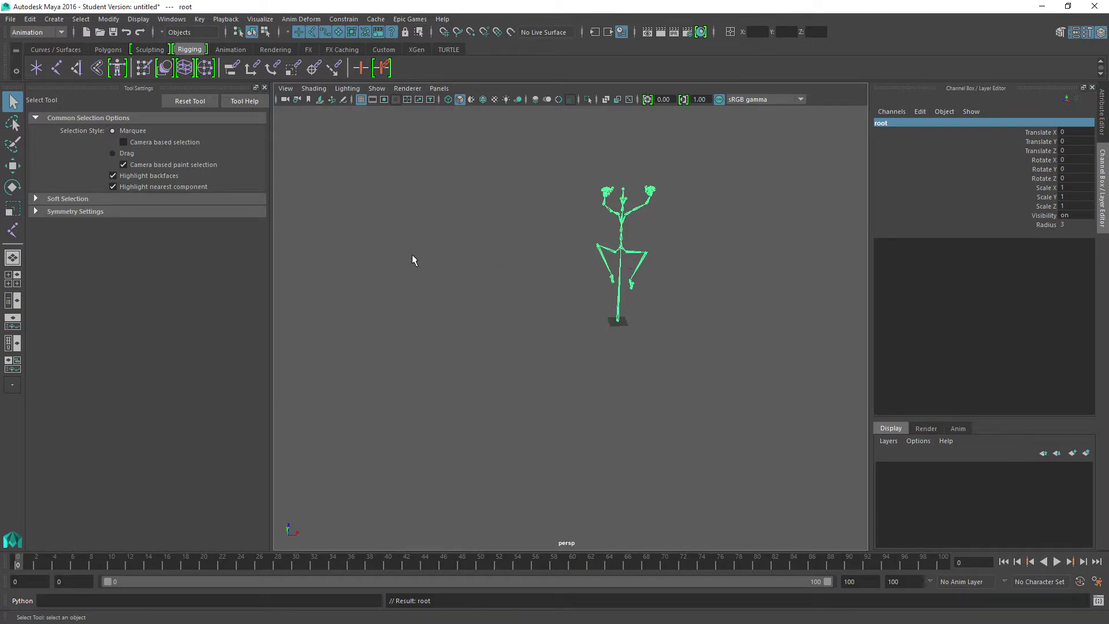
- Copy the hips' Translate X, Y and Z curves in the Graph Editor and paste them onto the root joint
{"action": "left_click", "coordinate": [225, 19]}
{"action": "mouse_move", "coordinate": [172, 19]}
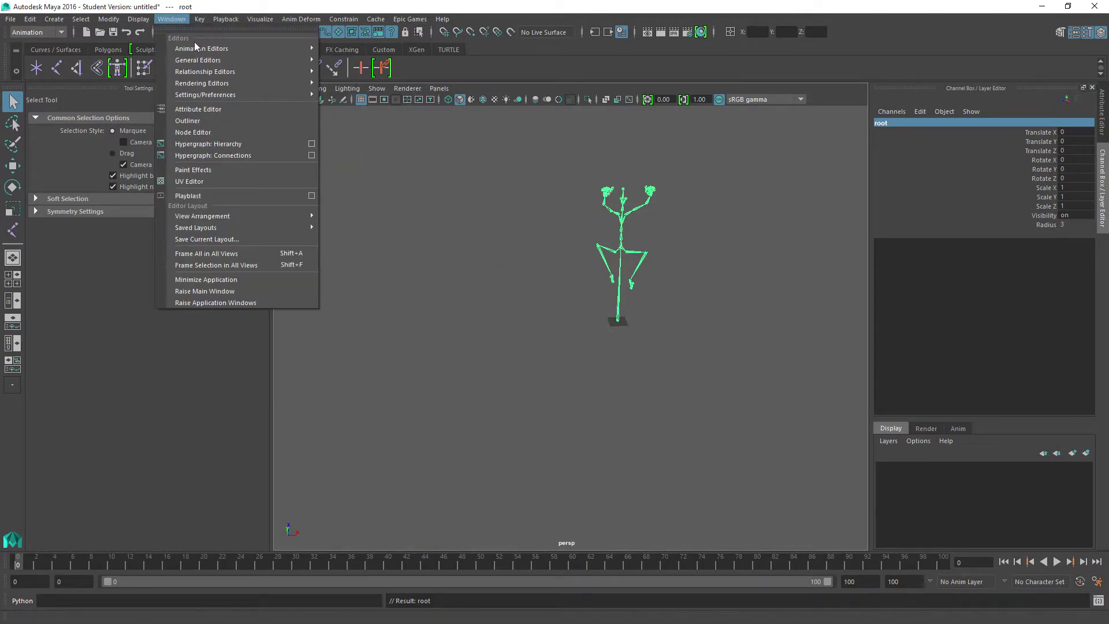
{"action": "mouse_move", "coordinate": [197, 48]}
{"action": "left_click", "coordinate": [352, 58]}
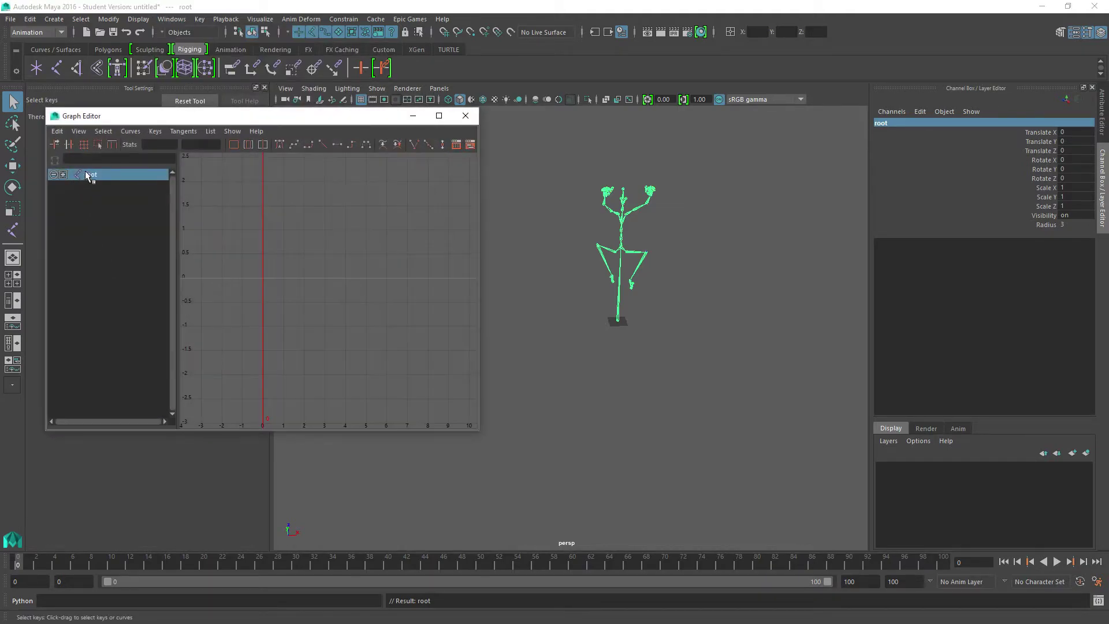
{"action": "key", "text": "Down"}
{"action": "left_click", "coordinate": [118, 187]}
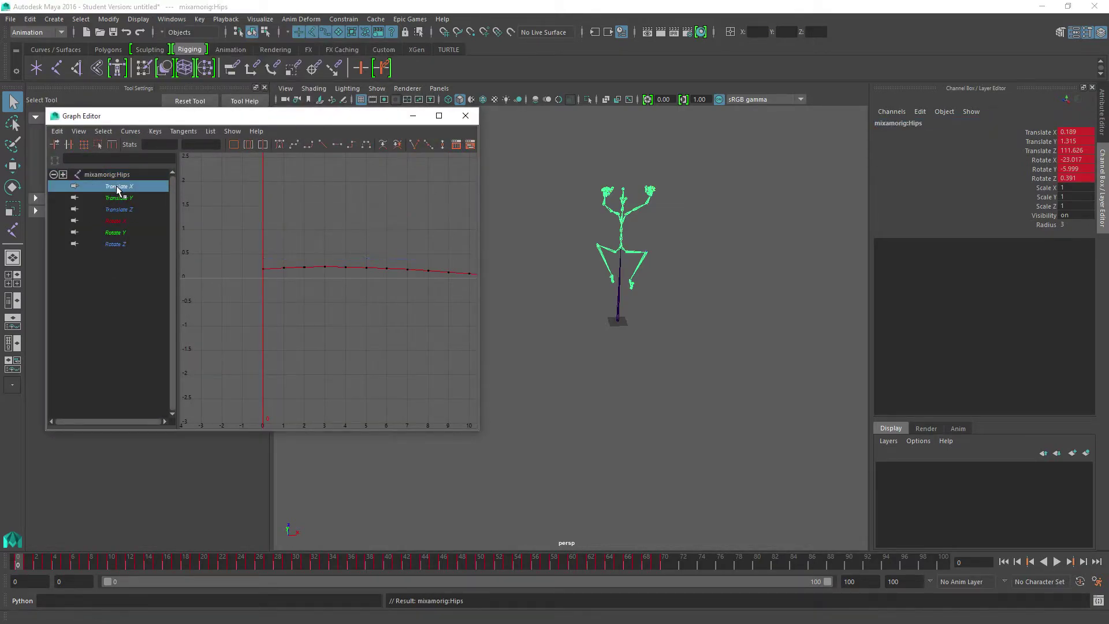
{"action": "left_click", "coordinate": [125, 209], "text": "shift"}
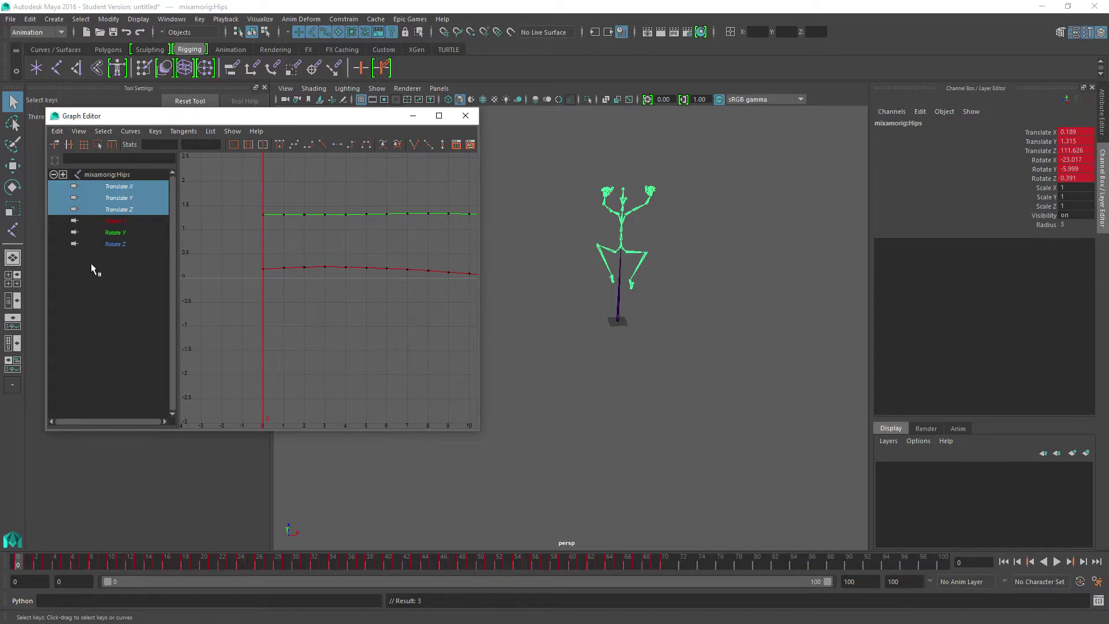
{"action": "key", "text": "Up"}
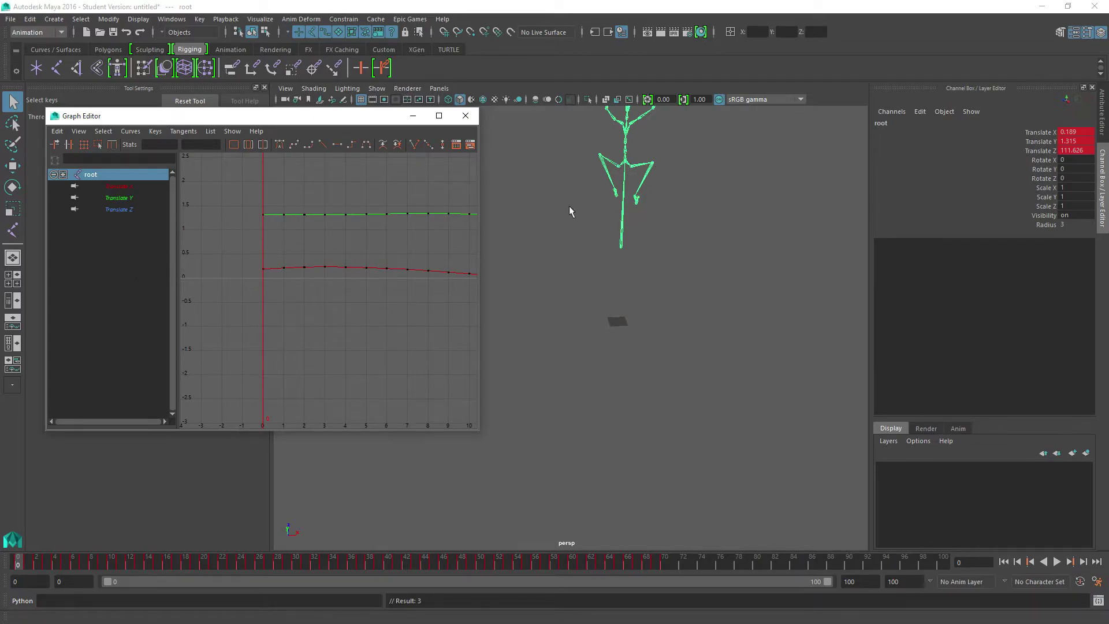
- Isolate the root joint's Translate Z curve in the Graph Editor, select all its keys and activate the Region Tool
{"action": "key", "text": "Down"}
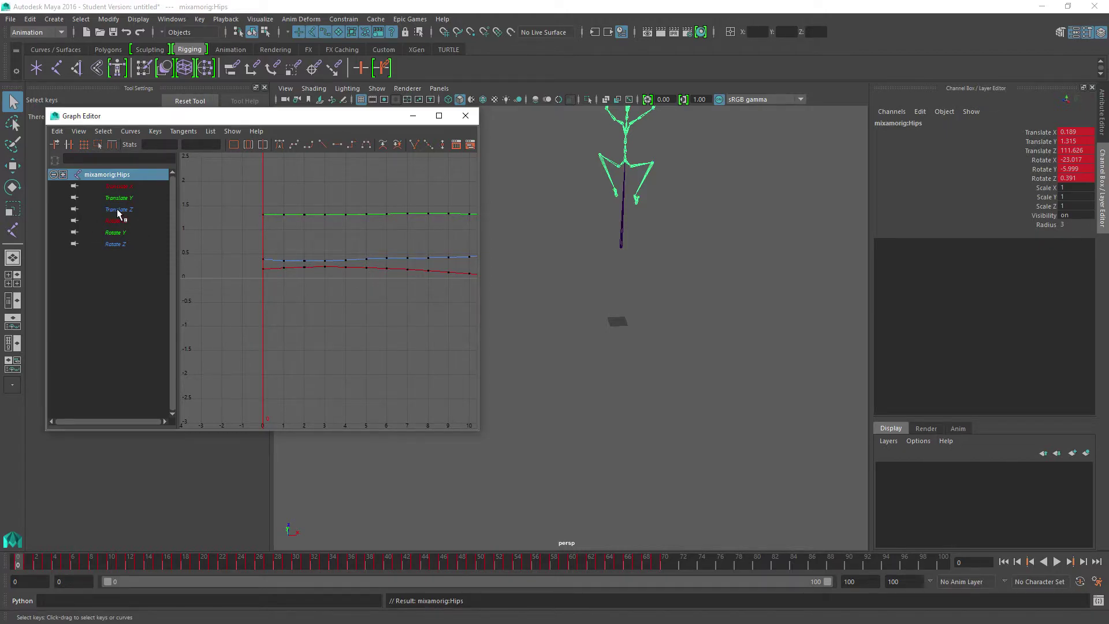
{"action": "key", "text": "Up"}
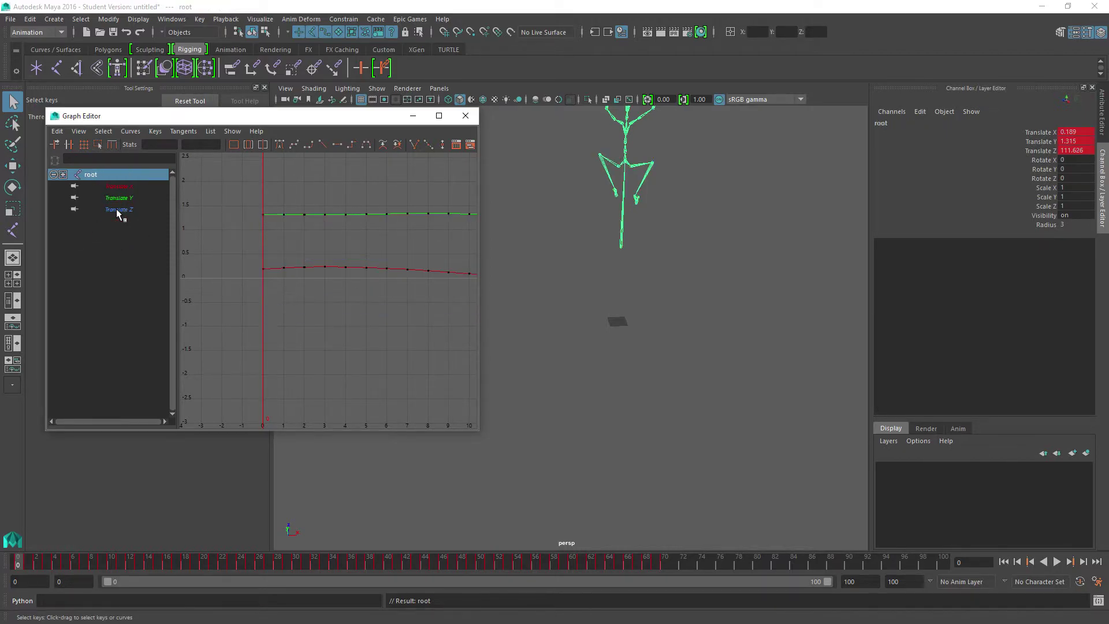
{"action": "left_click", "coordinate": [118, 211]}
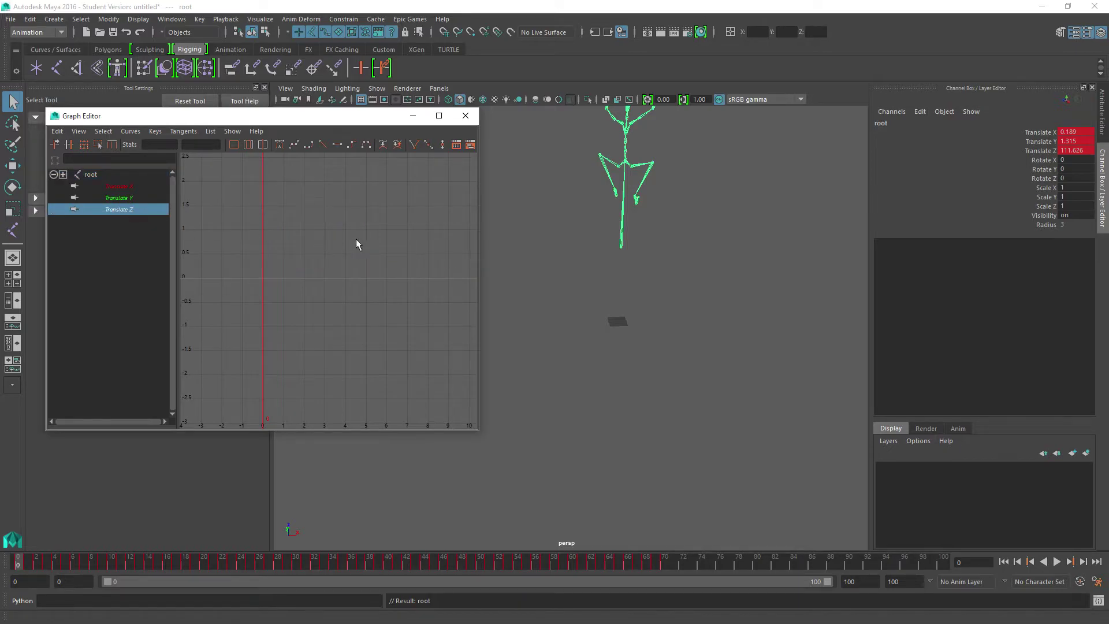
{"action": "key", "text": "f"}
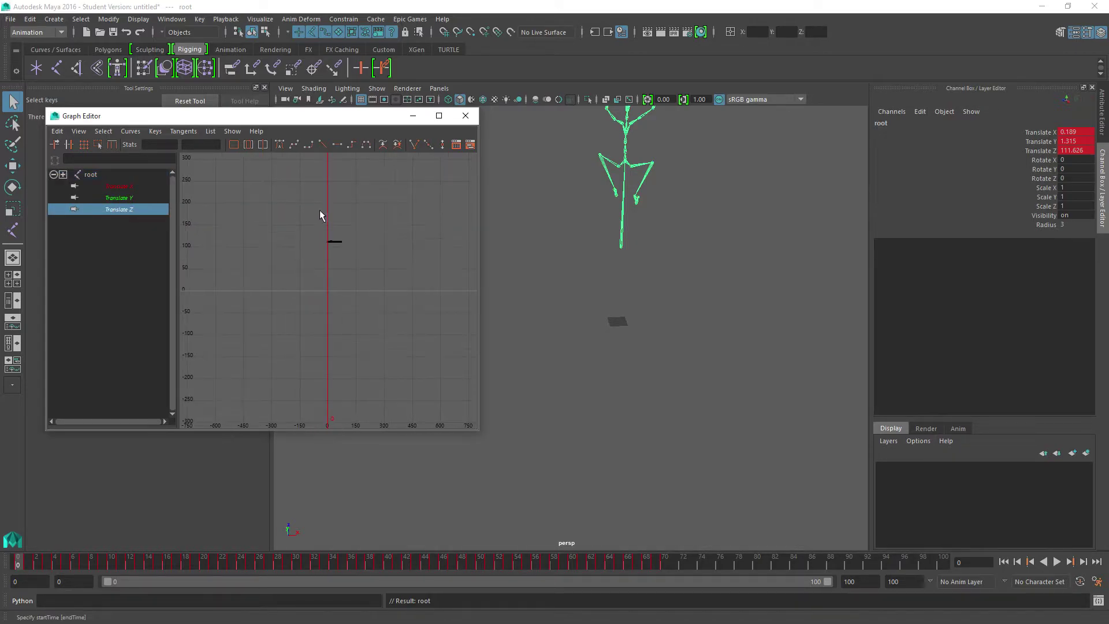
{"action": "middle_click_drag", "start_coordinate": [330, 258], "coordinate": [335, 296], "text": "alt"}
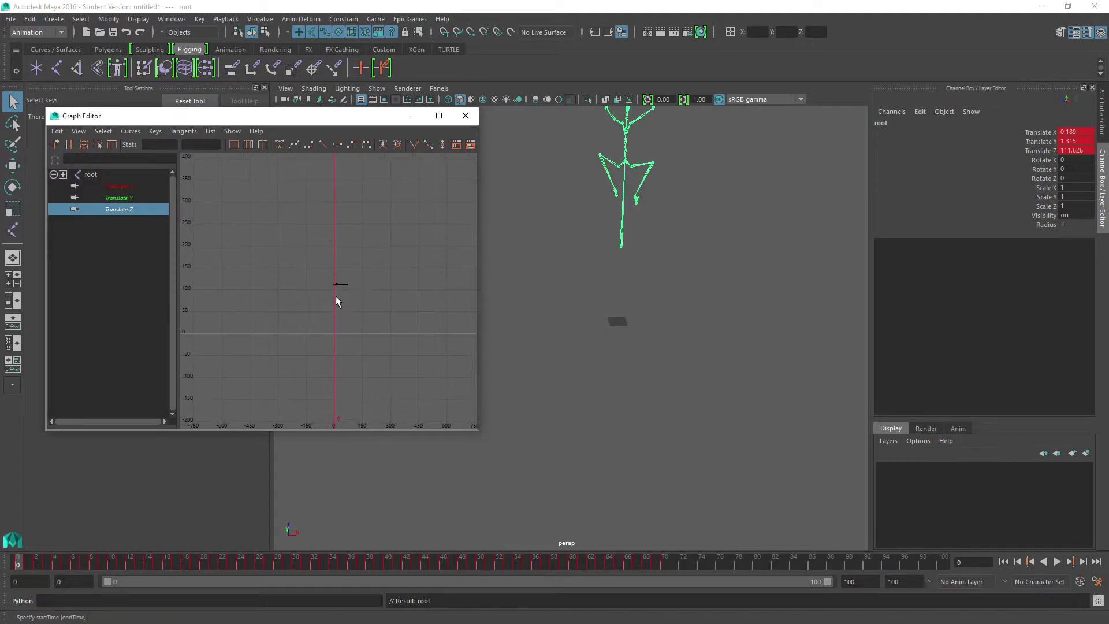
{"action": "scroll", "coordinate": [320, 290], "scroll_direction": "up", "scroll_amount": 5}
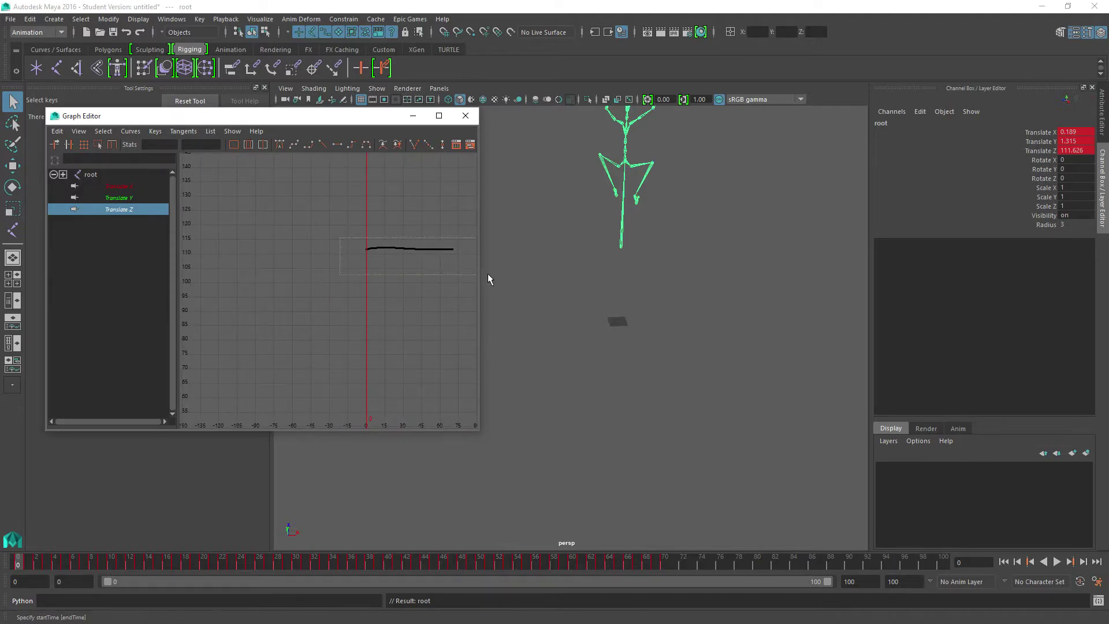
{"action": "left_click_drag", "start_coordinate": [487, 279], "coordinate": [487, 279]}
{"action": "left_click", "coordinate": [97, 145]}
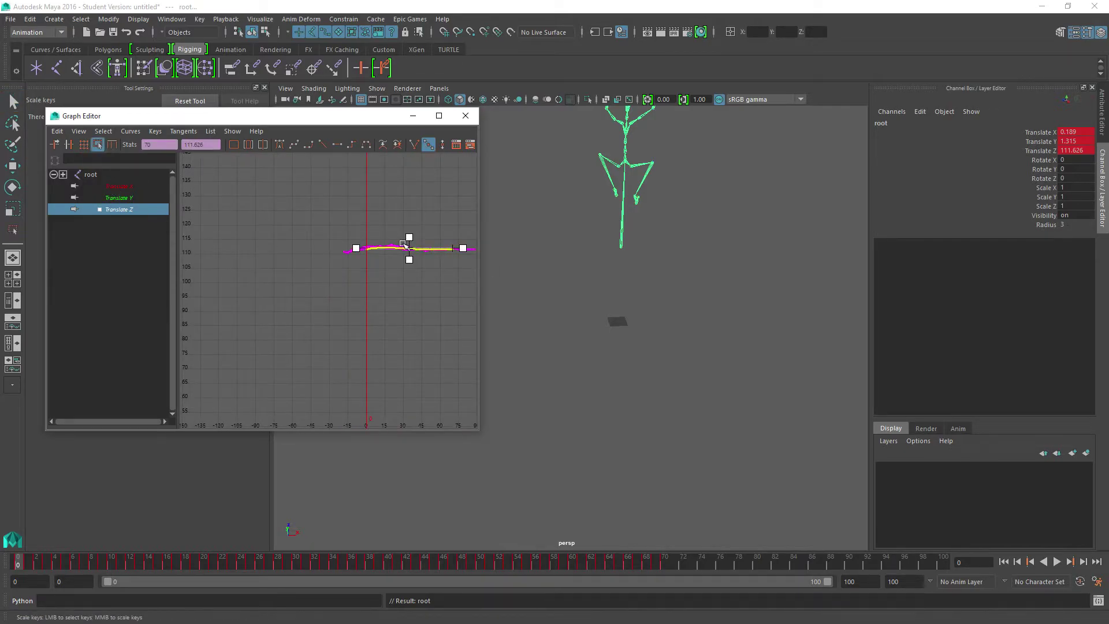
- Lower the root joint's whole Translate Z curve until its value at frame 0 is about 0
{"action": "middle_click_drag", "start_coordinate": [408, 249], "coordinate": [409, 409]}
{"action": "middle_click_drag", "start_coordinate": [389, 345], "coordinate": [380, 267], "text": "alt"}
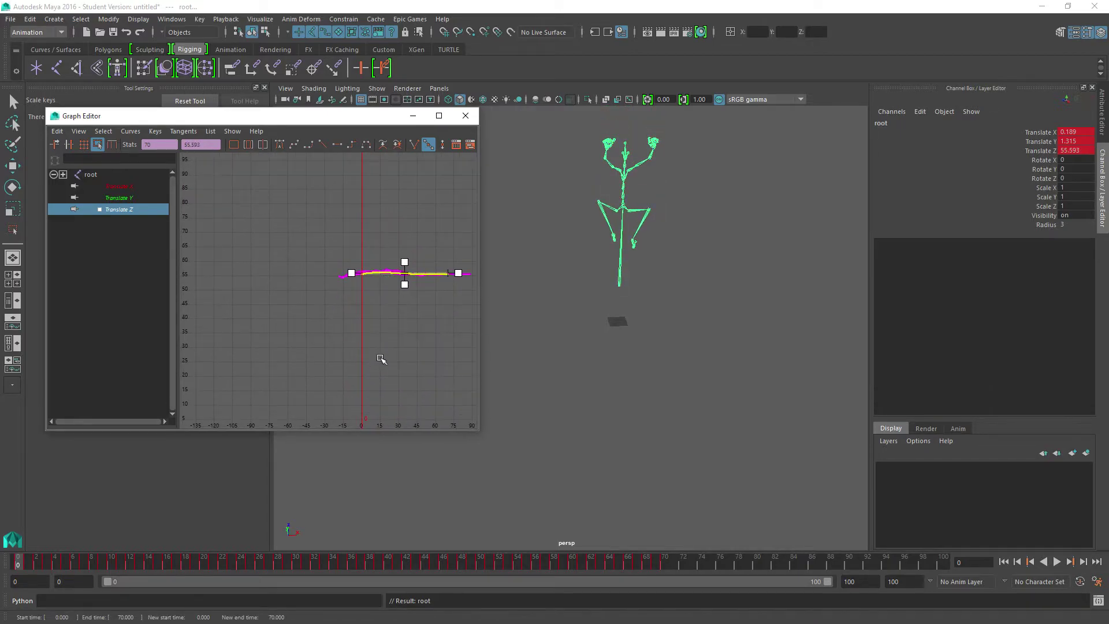
{"action": "middle_click_drag", "start_coordinate": [382, 360], "coordinate": [362, 237]}
{"action": "middle_click_drag", "start_coordinate": [394, 170], "coordinate": [395, 414]}
{"action": "middle_click_drag", "start_coordinate": [340, 342], "coordinate": [354, 186], "text": "alt"}
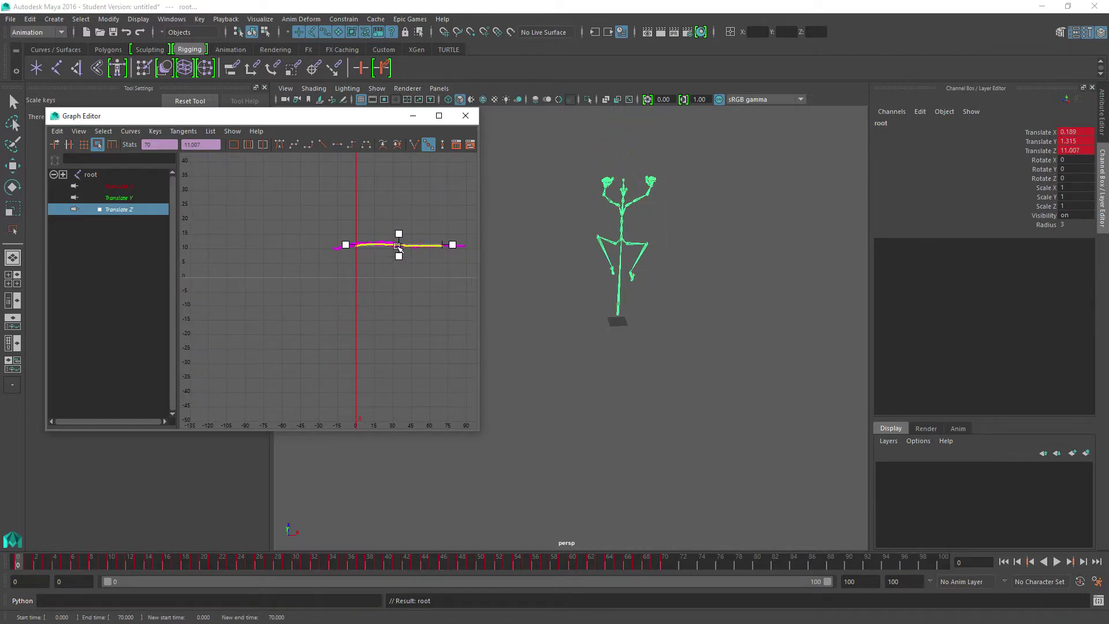
{"action": "middle_click_drag", "start_coordinate": [399, 249], "coordinate": [399, 276]}
- Fine-tune the height of the root's Translate Z curve so its first key sits exactly on the zero line
{"action": "scroll", "coordinate": [356, 297], "scroll_direction": "up", "scroll_amount": 10}
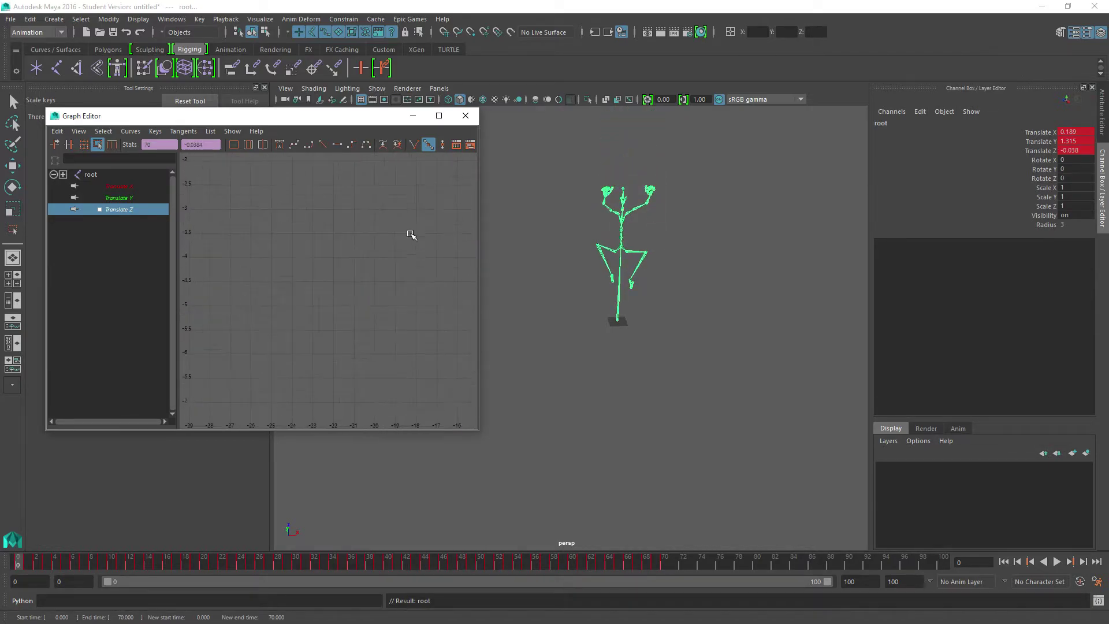
{"action": "middle_click_drag", "start_coordinate": [412, 235], "coordinate": [244, 338], "text": "alt"}
{"action": "key", "text": "f"}
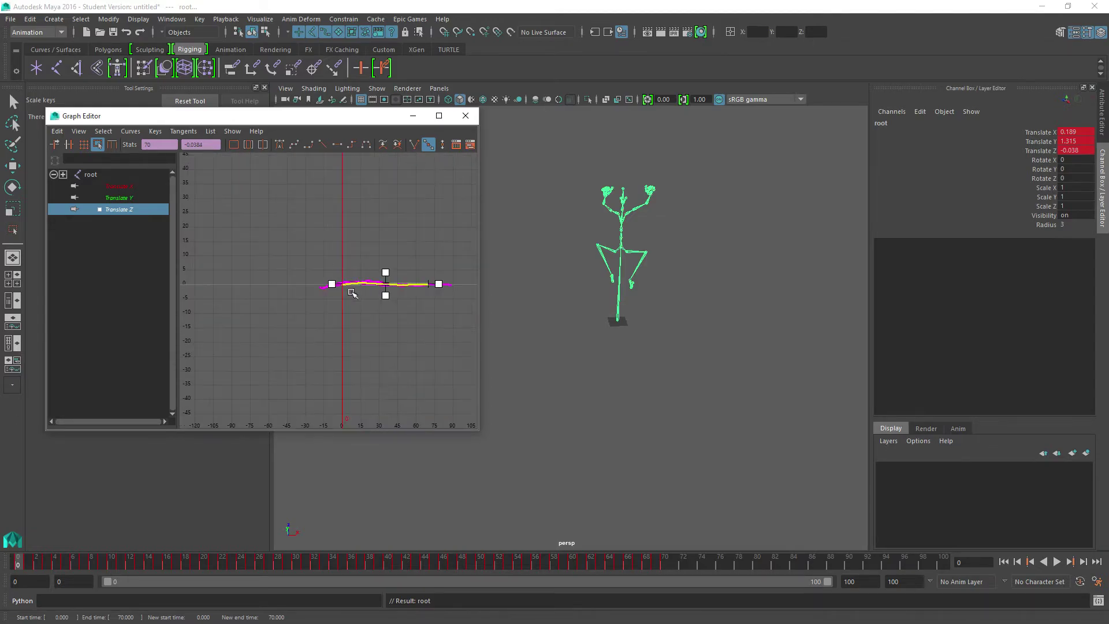
{"action": "middle_click_drag", "start_coordinate": [389, 289], "coordinate": [340, 309], "text": "alt"}
{"action": "scroll", "coordinate": [340, 293], "scroll_direction": "up", "scroll_amount": 12}
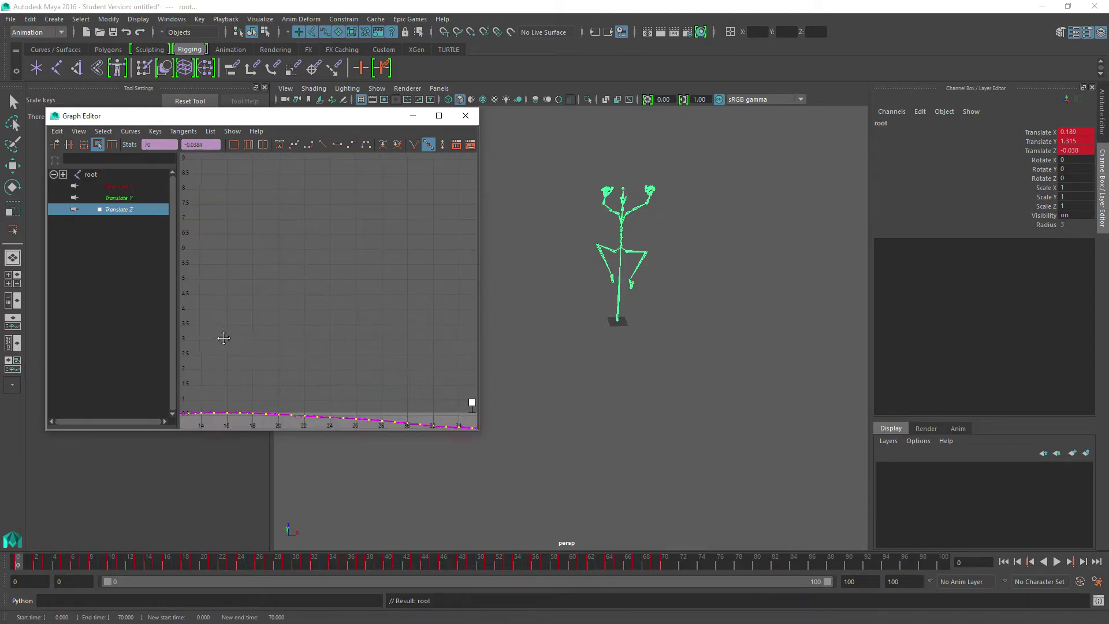
{"action": "middle_click_drag", "start_coordinate": [223, 336], "coordinate": [508, 183], "text": "alt"}
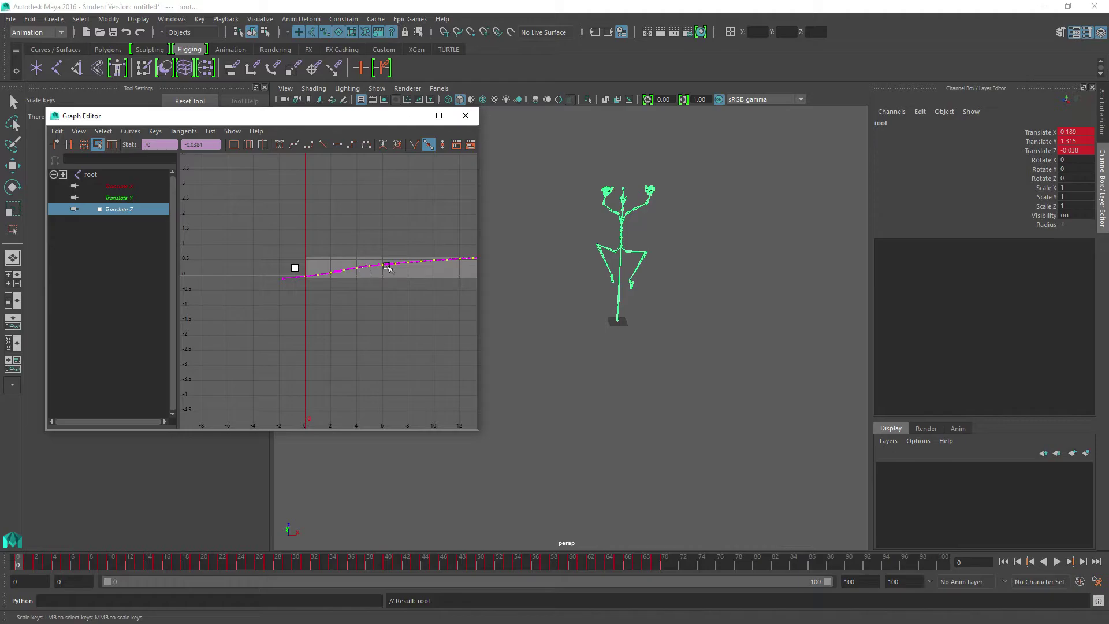
{"action": "middle_click_drag", "start_coordinate": [396, 266], "coordinate": [397, 264]}
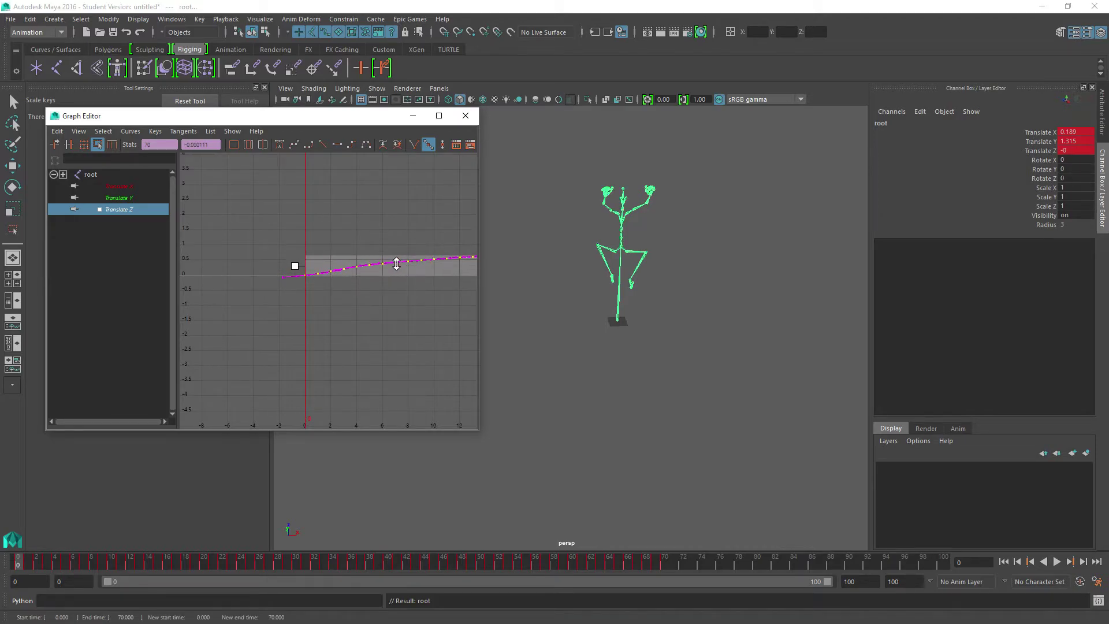
{"action": "scroll", "coordinate": [404, 280], "scroll_direction": "down", "scroll_amount": 10}
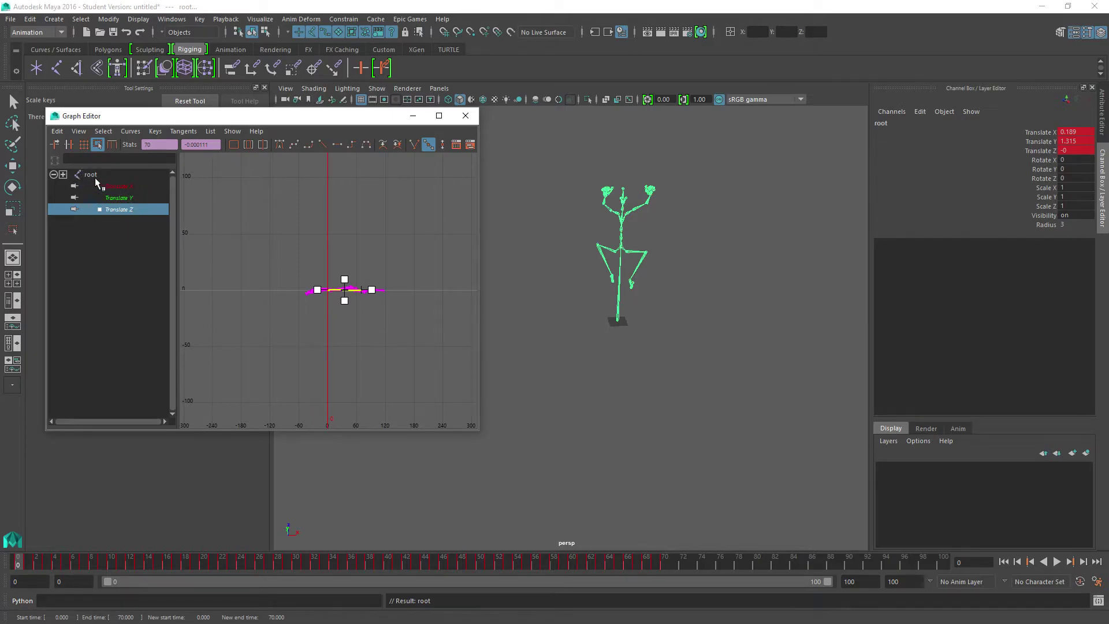
- Isolate the hips joint's Translate Z curve in the Graph Editor and select all its keys
{"action": "key", "text": "Down"}
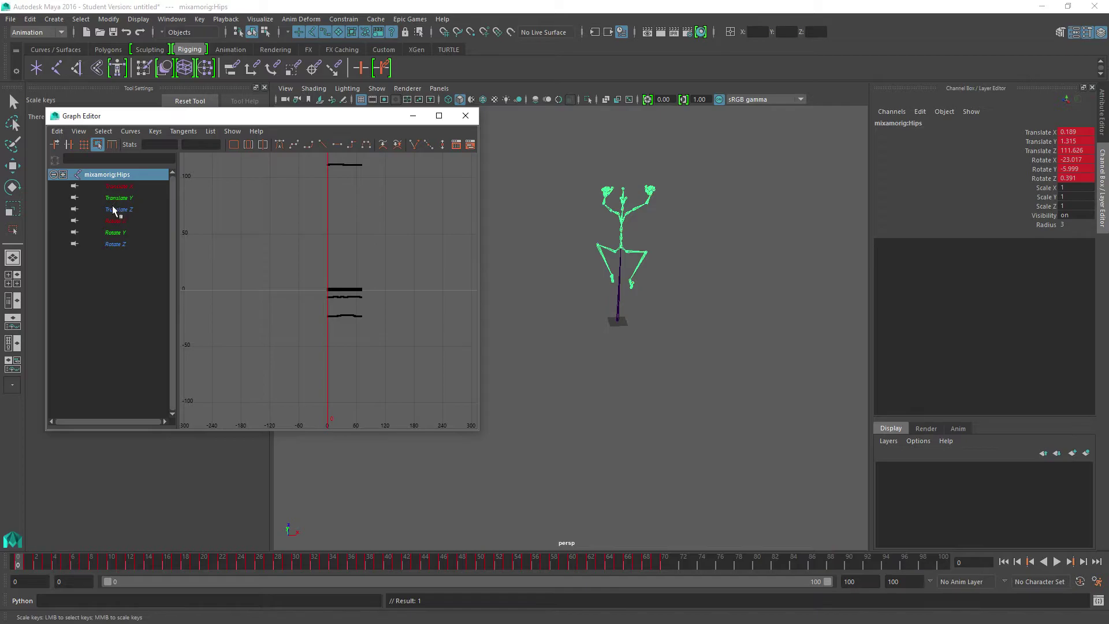
{"action": "left_click", "coordinate": [114, 209]}
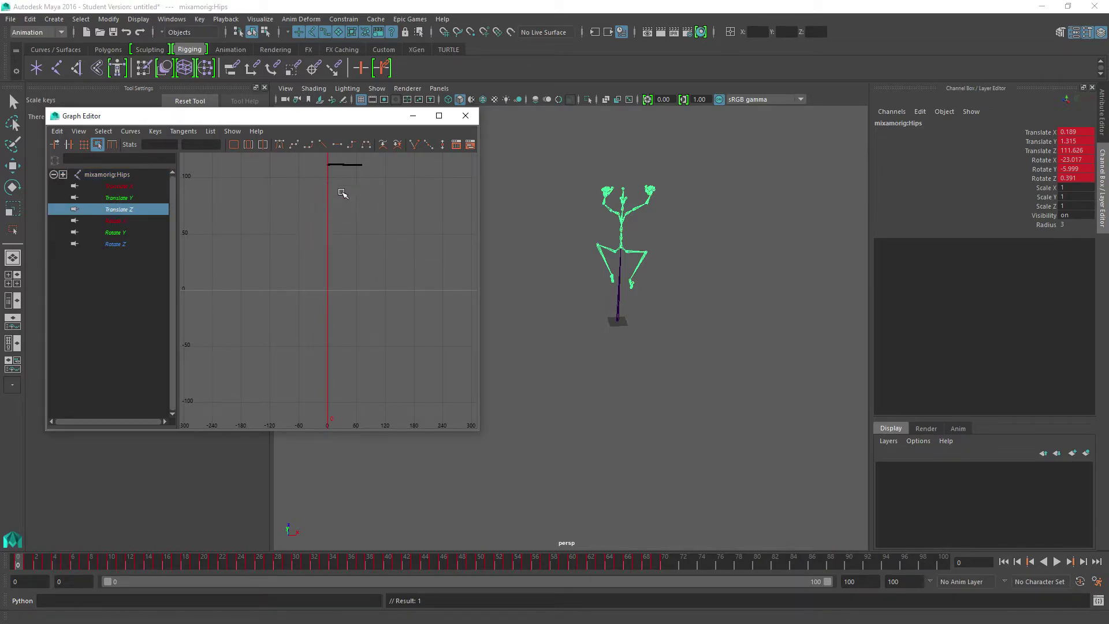
{"action": "middle_click_drag", "start_coordinate": [344, 184], "coordinate": [332, 226], "text": "alt"}
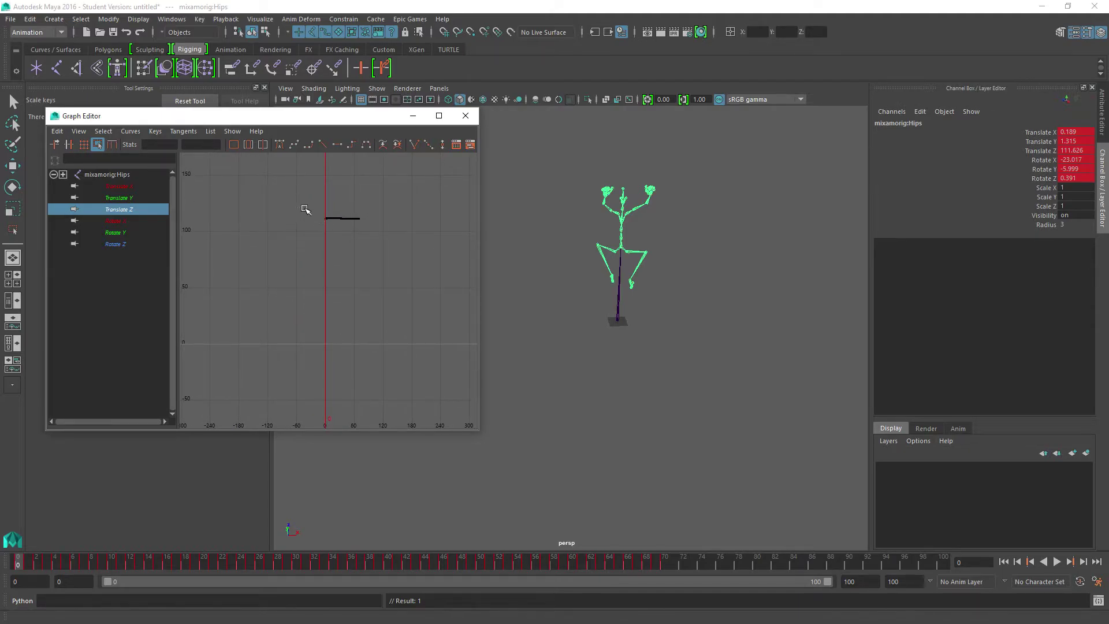
{"action": "left_click_drag", "start_coordinate": [304, 208], "coordinate": [377, 234]}
{"action": "scroll", "coordinate": [346, 235], "scroll_direction": "up", "scroll_amount": 10}
{"action": "middle_click_drag", "start_coordinate": [330, 190], "coordinate": [337, 403], "text": "alt"}
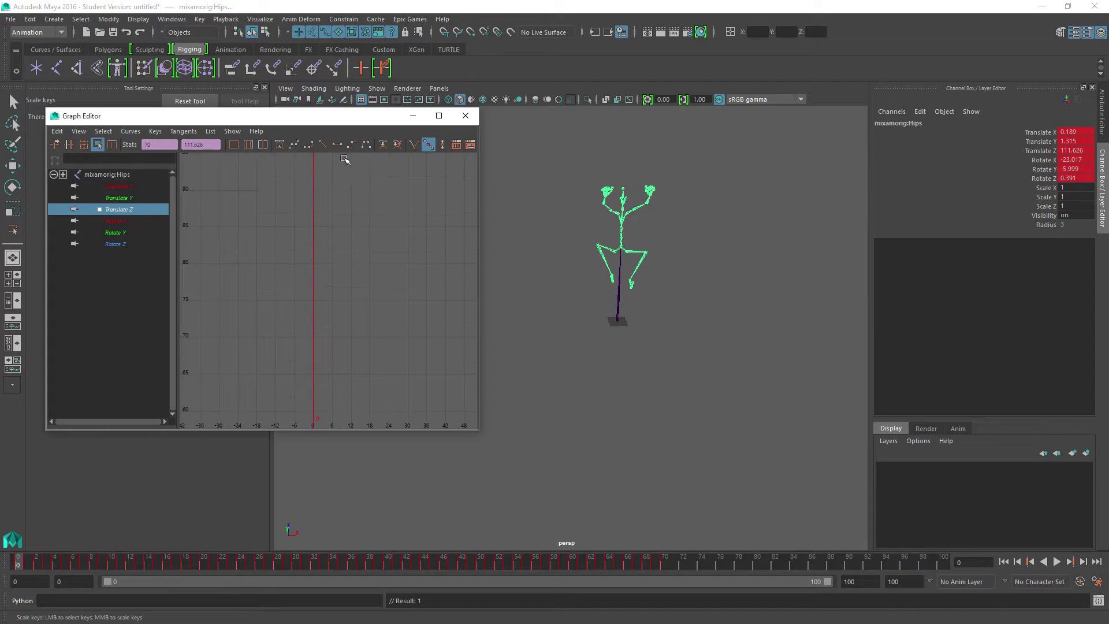
- Lower the hips joint's whole Translate Z curve to a frame 0 value of about 106.75
{"action": "scroll", "coordinate": [350, 191], "scroll_direction": "down", "scroll_amount": 6}
{"action": "left_click_drag", "start_coordinate": [352, 192], "coordinate": [353, 199]}
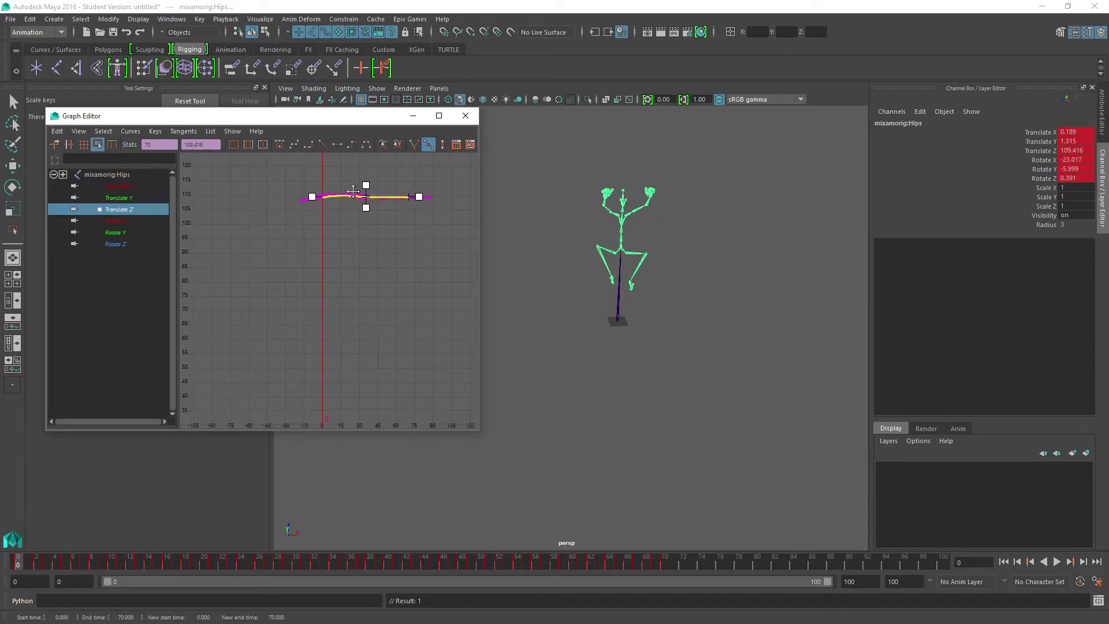
{"action": "middle_click_drag", "start_coordinate": [353, 191], "coordinate": [436, 199], "text": "alt"}
{"action": "scroll", "coordinate": [314, 300], "scroll_direction": "up", "scroll_amount": 5}
{"action": "middle_click_drag", "start_coordinate": [272, 307], "coordinate": [292, 315], "text": "alt"}
{"action": "scroll", "coordinate": [308, 278], "scroll_direction": "up", "scroll_amount": 3}
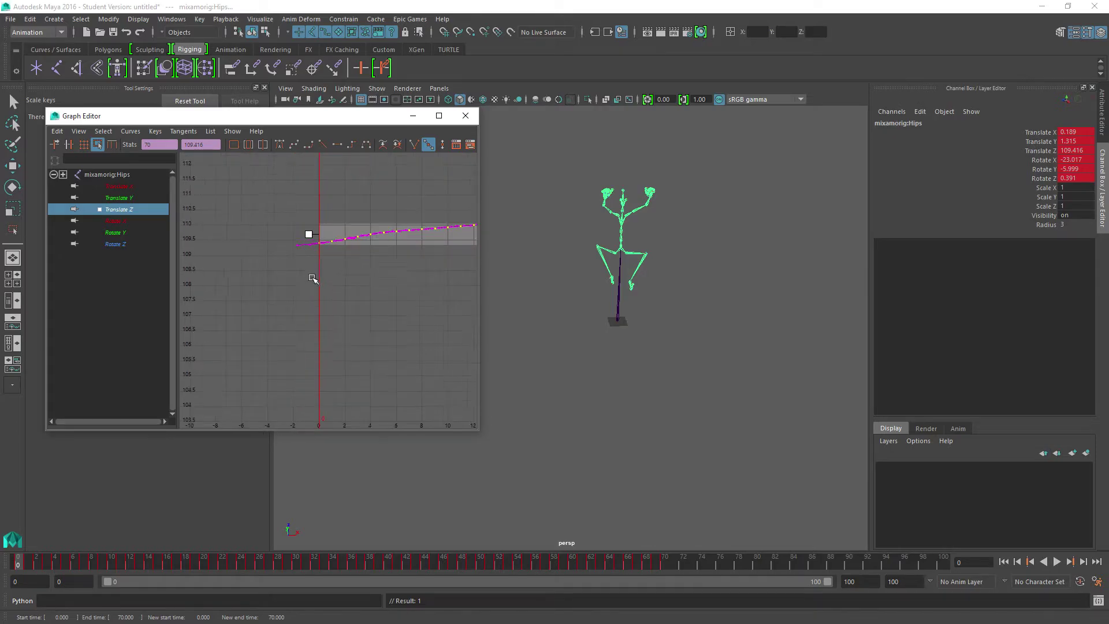
{"action": "scroll", "coordinate": [313, 279], "scroll_direction": "up", "scroll_amount": 2}
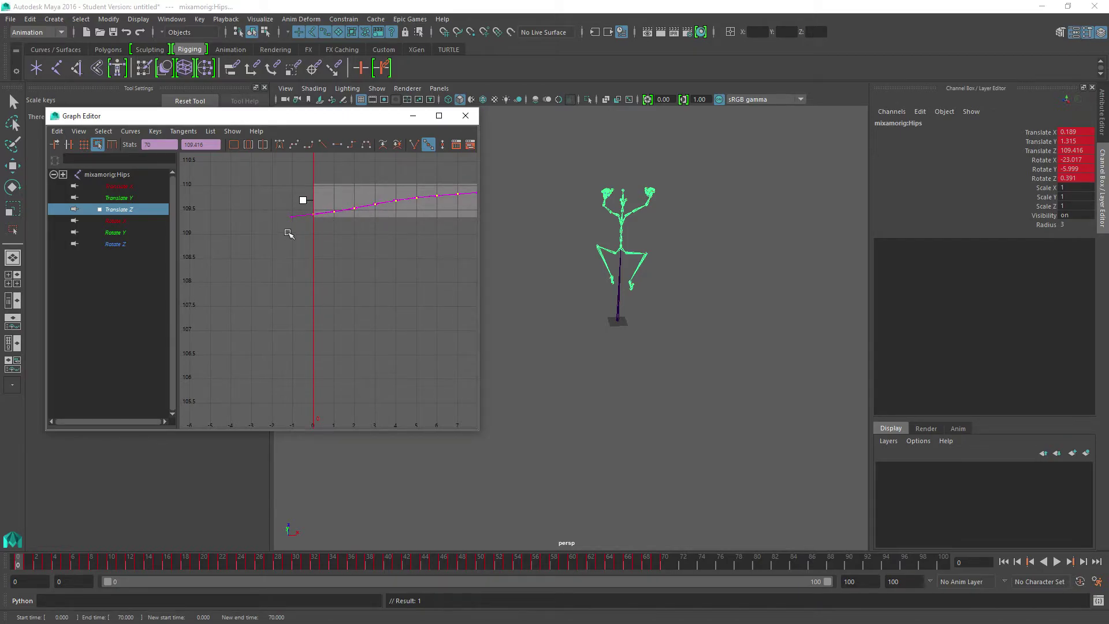
{"action": "scroll", "coordinate": [290, 231], "scroll_direction": "up", "scroll_amount": 2}
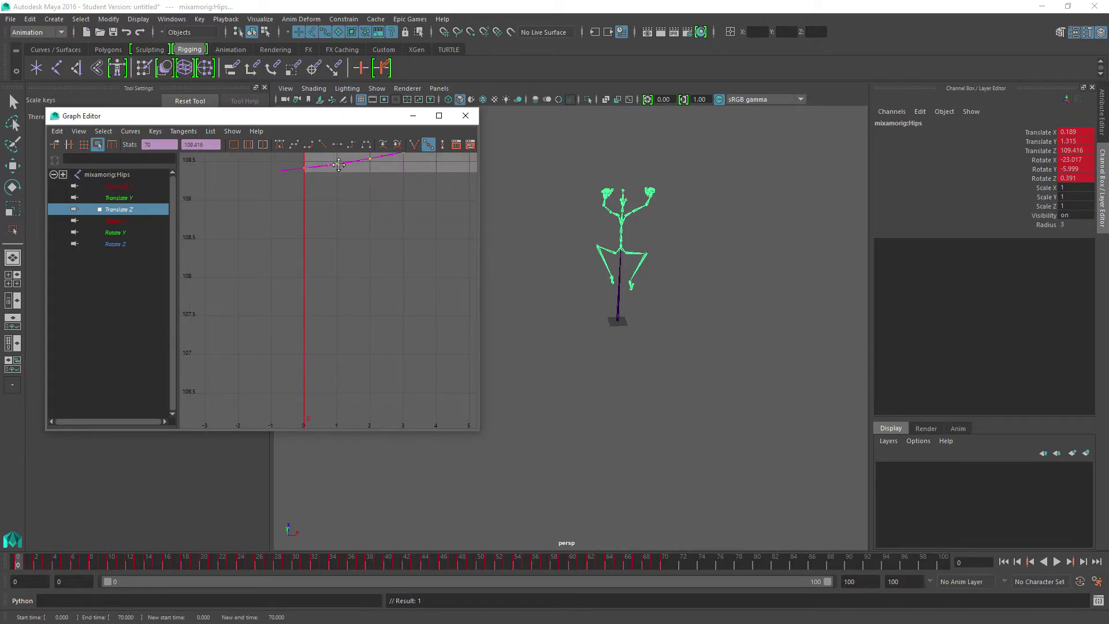
{"action": "left_click_drag", "start_coordinate": [338, 165], "coordinate": [335, 371]}
{"action": "middle_click_drag", "start_coordinate": [341, 319], "coordinate": [362, 195], "text": "alt"}
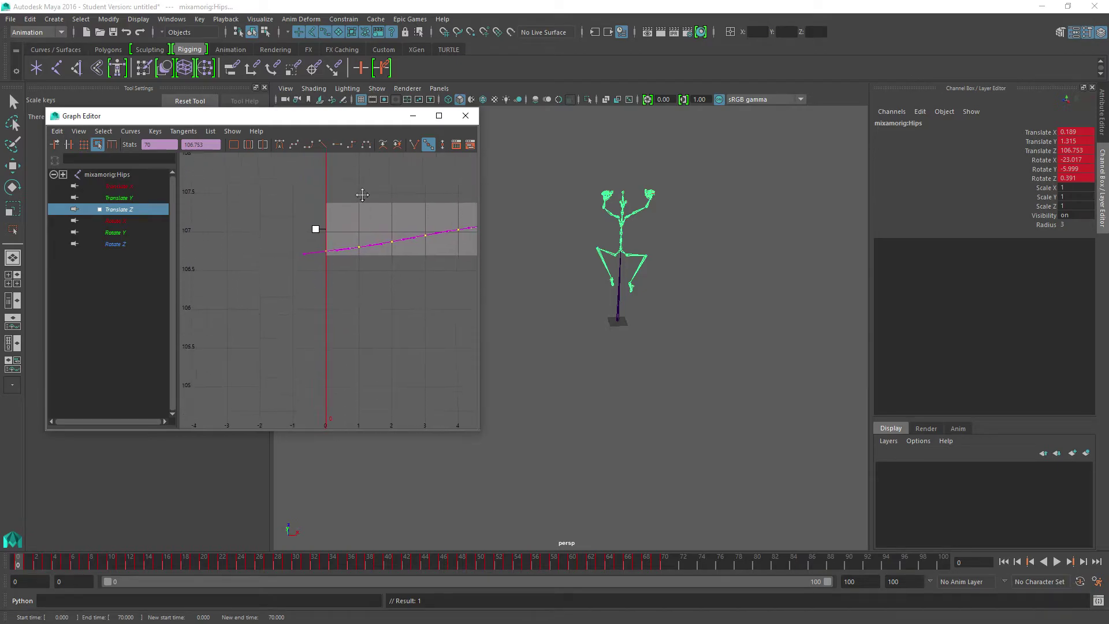
{"action": "scroll", "coordinate": [327, 339], "scroll_direction": "down", "scroll_amount": 3}
{"action": "middle_click_drag", "start_coordinate": [327, 339], "coordinate": [341, 238], "text": "alt"}
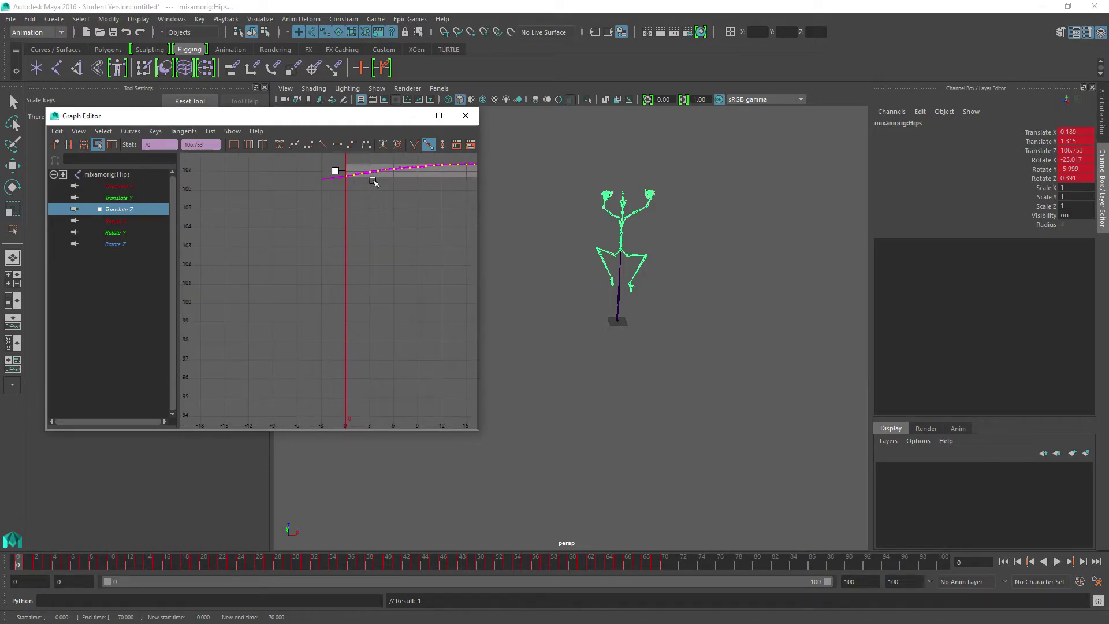
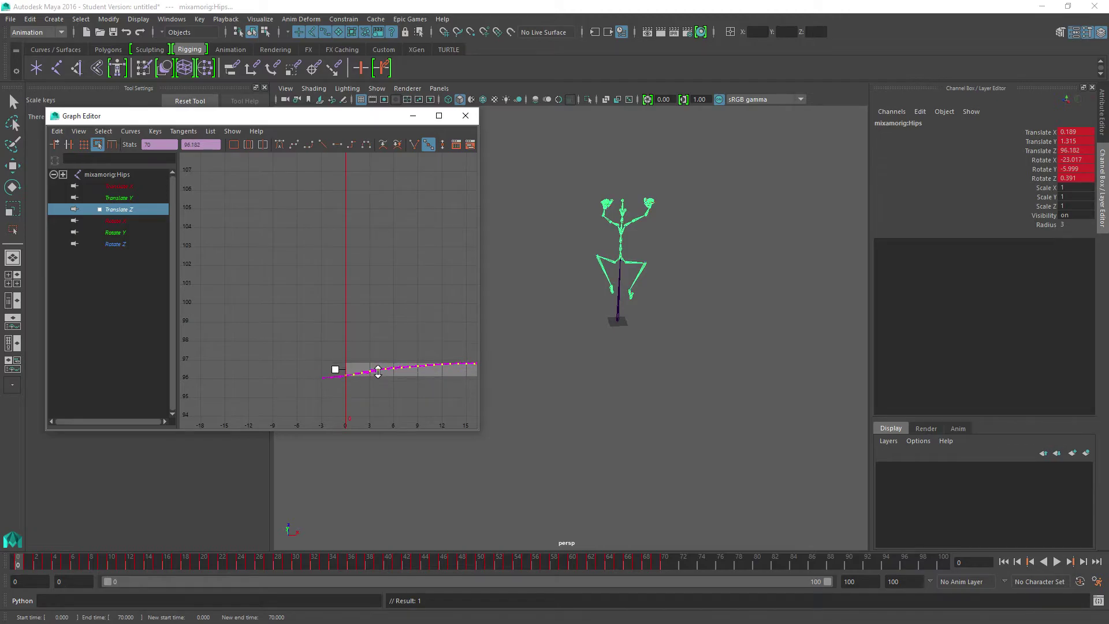
- Lower the hips joint's whole Translate Z curve to a frame 0 value of about 96.01
{"action": "scroll", "coordinate": [367, 365], "scroll_direction": "up", "scroll_amount": 3}
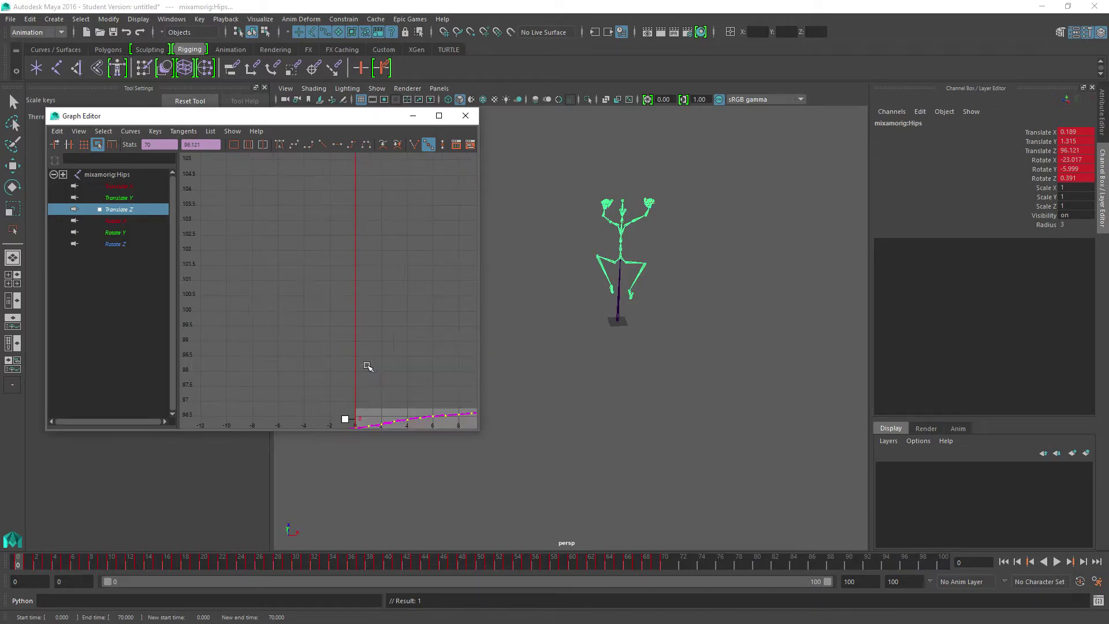
{"action": "middle_click_drag", "start_coordinate": [366, 366], "coordinate": [308, 179], "text": "alt"}
{"action": "scroll", "coordinate": [312, 266], "scroll_direction": "up", "scroll_amount": 3}
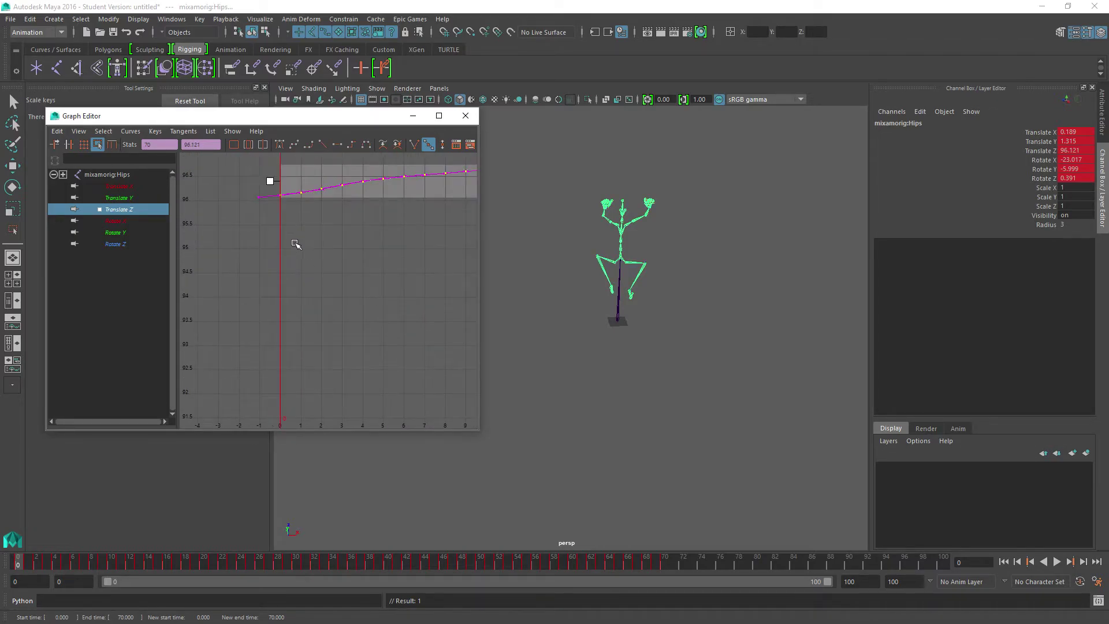
{"action": "middle_click_drag", "start_coordinate": [309, 239], "coordinate": [320, 303], "text": "alt"}
{"action": "scroll", "coordinate": [305, 258], "scroll_direction": "up", "scroll_amount": 3}
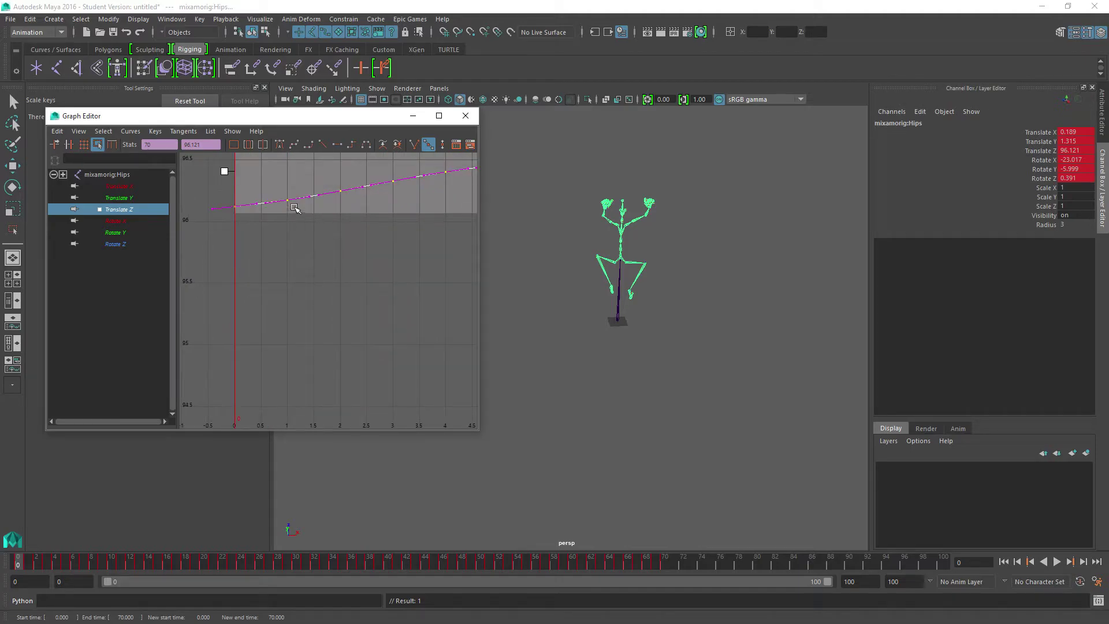
{"action": "left_click", "coordinate": [278, 289]}
{"action": "key", "text": "a"}
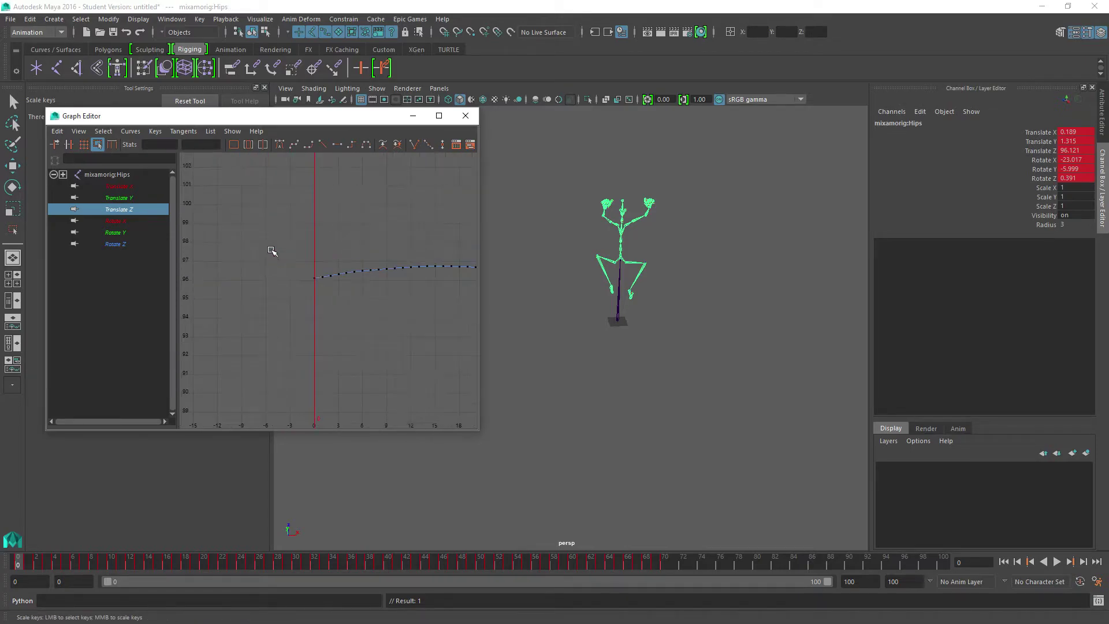
{"action": "left_click_drag", "start_coordinate": [485, 317], "coordinate": [484, 318]}
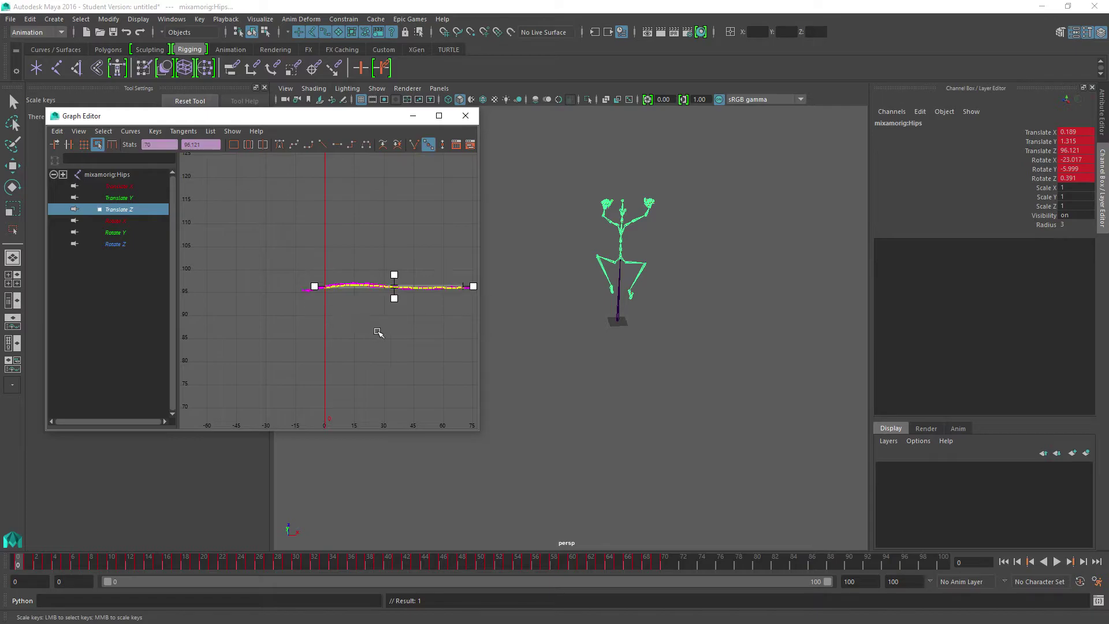
{"action": "scroll", "coordinate": [363, 322], "scroll_direction": "up", "scroll_amount": 10}
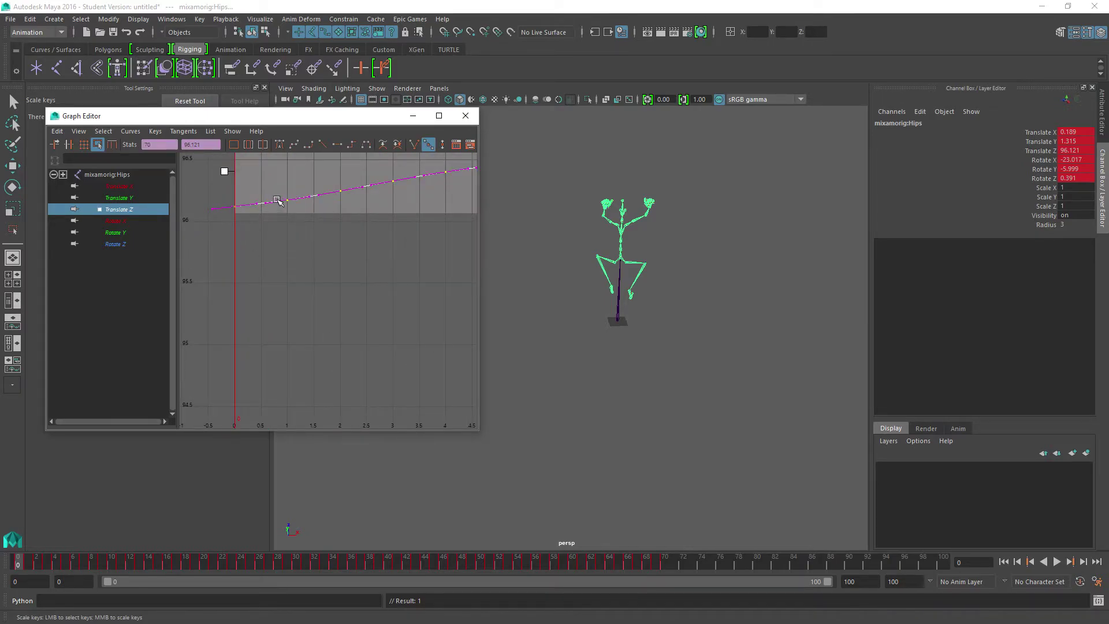
{"action": "middle_click_drag", "start_coordinate": [276, 202], "coordinate": [272, 214]}
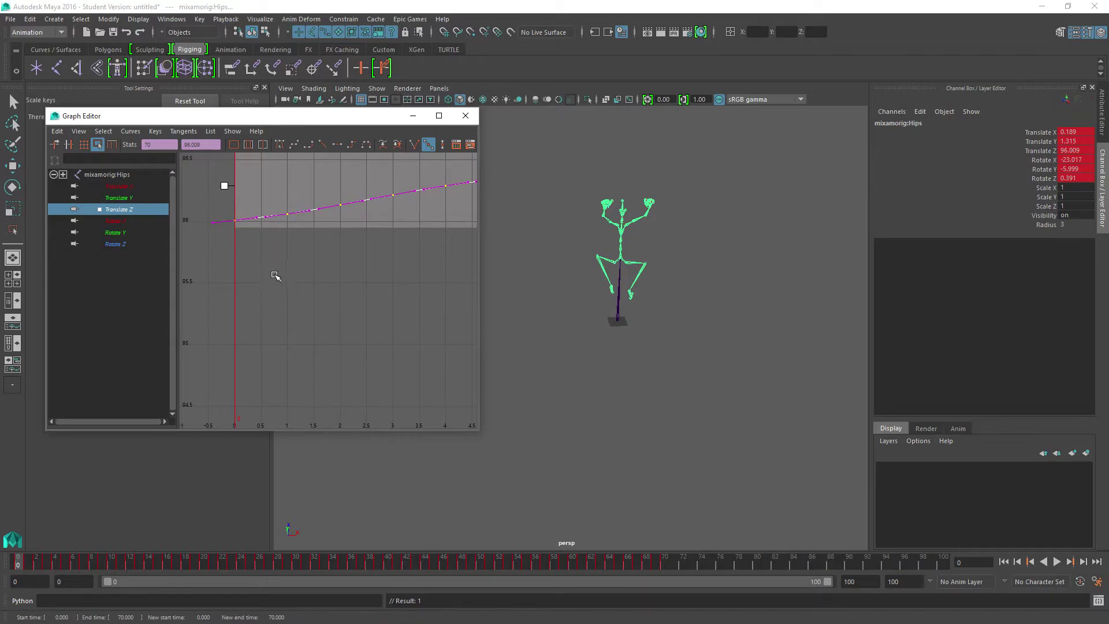
- Isolate the hips joint's Translate Y curve and lower all its keys to a frame 0 value of about 0.06
{"action": "scroll", "coordinate": [271, 289], "scroll_direction": "down", "scroll_amount": 10}
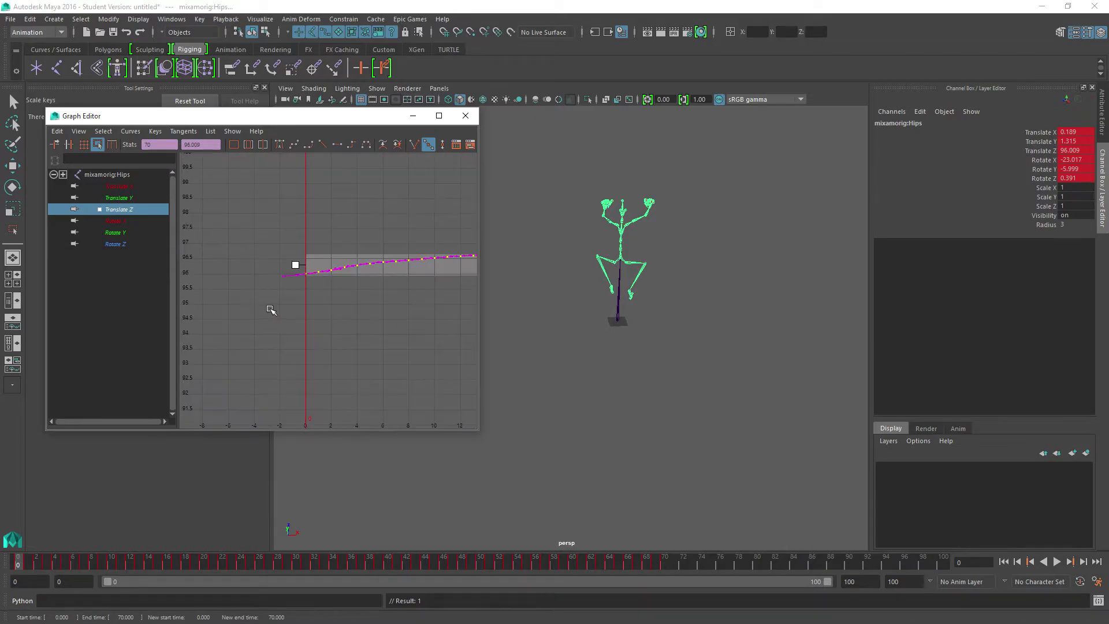
{"action": "left_click", "coordinate": [121, 199]}
{"action": "scroll", "coordinate": [341, 358], "scroll_direction": "down", "scroll_amount": 8}
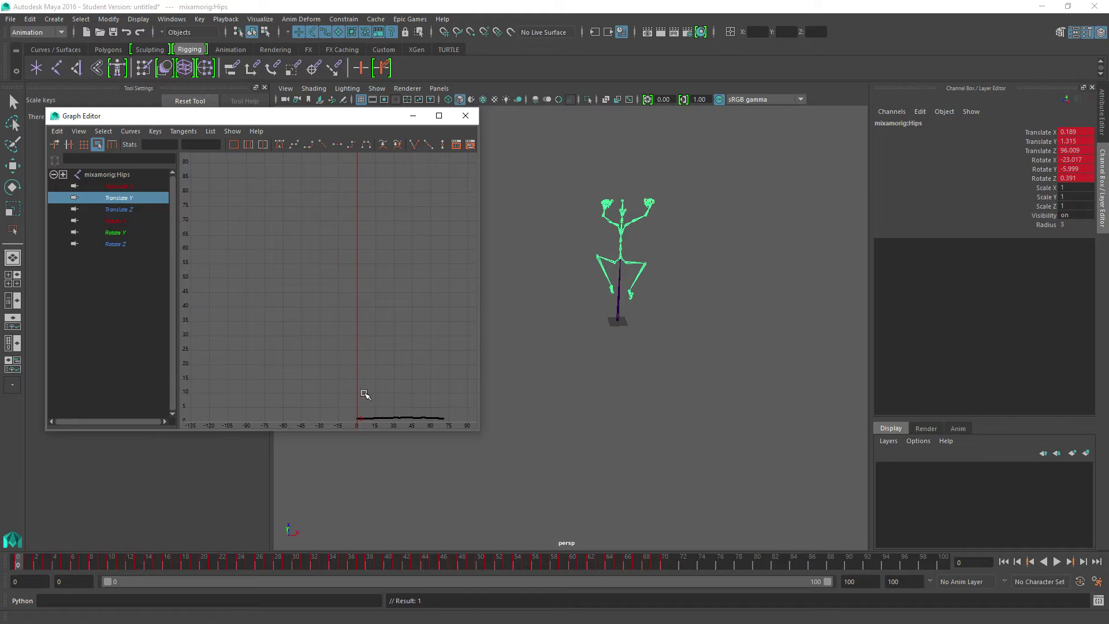
{"action": "middle_click_drag", "start_coordinate": [375, 392], "coordinate": [310, 289], "text": "alt"}
{"action": "scroll", "coordinate": [309, 332], "scroll_direction": "up", "scroll_amount": 8}
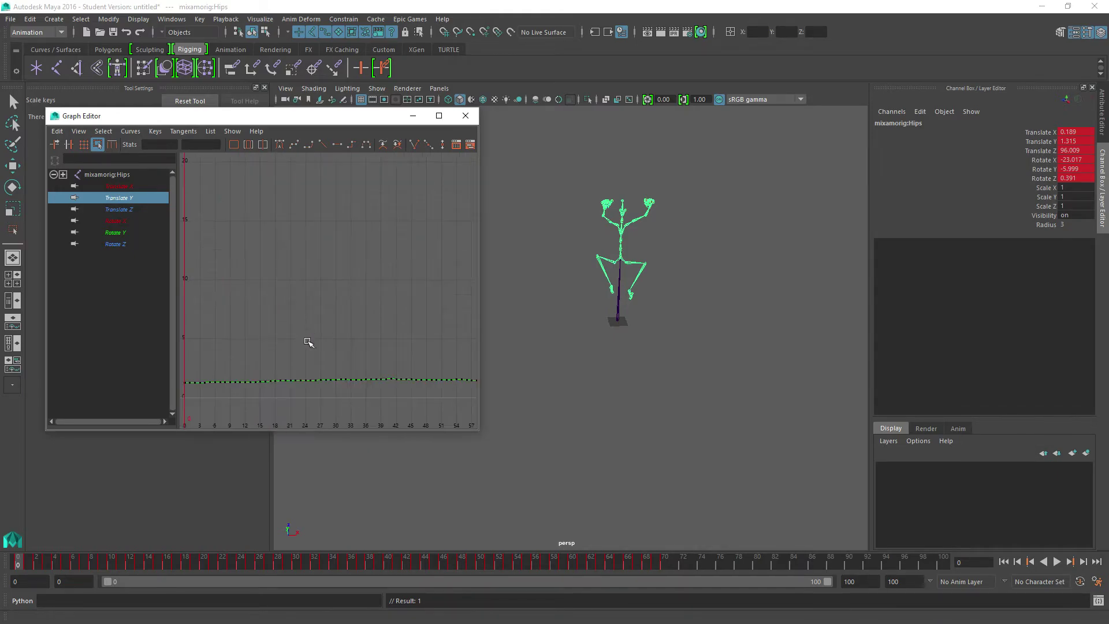
{"action": "middle_click_drag", "start_coordinate": [309, 360], "coordinate": [320, 339], "text": "alt"}
{"action": "scroll", "coordinate": [319, 327], "scroll_direction": "down", "scroll_amount": 6}
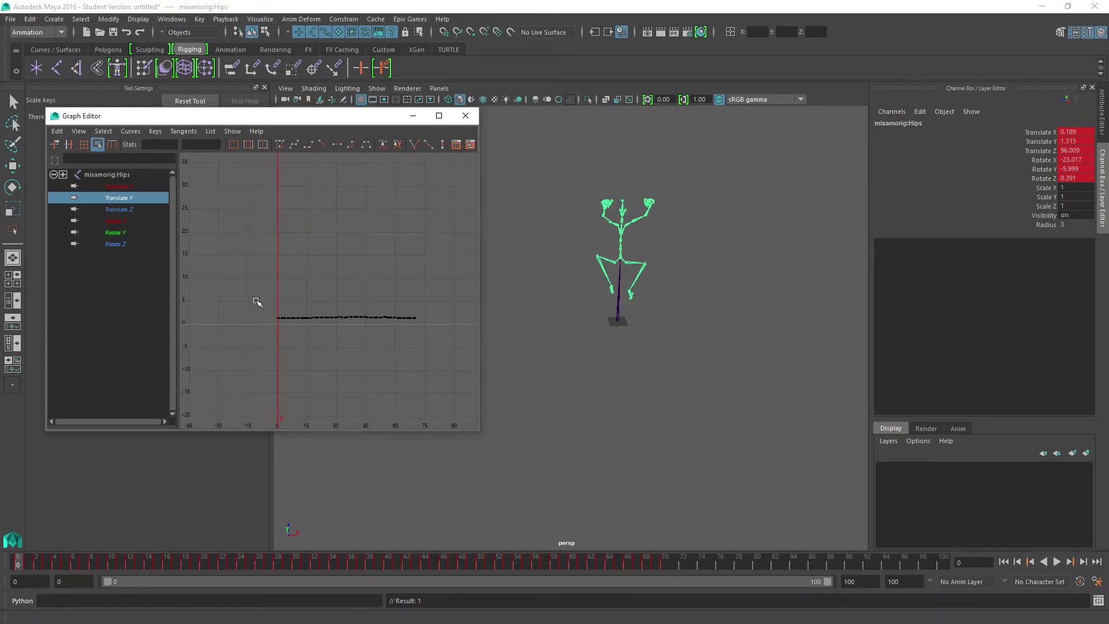
{"action": "left_click_drag", "start_coordinate": [444, 335], "coordinate": [443, 334]}
{"action": "left_click_drag", "start_coordinate": [347, 310], "coordinate": [319, 325]}
- Fine-tune the height of the hips joint's Translate Y curve to a frame 0 value of about -0.007
{"action": "scroll", "coordinate": [271, 333], "scroll_direction": "up", "scroll_amount": 3}
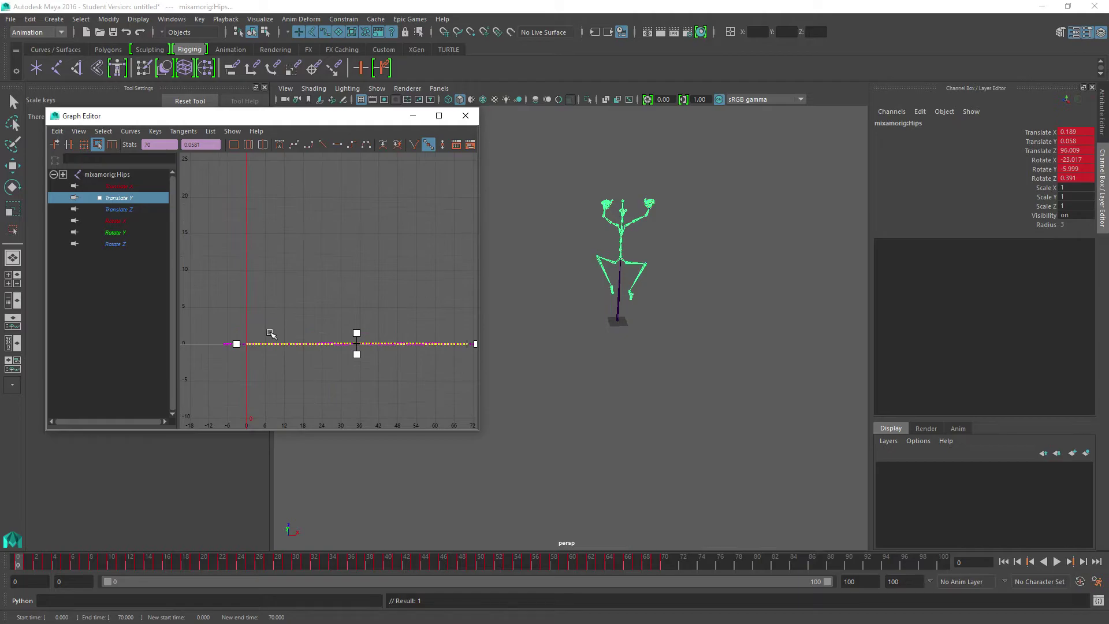
{"action": "scroll", "coordinate": [270, 333], "scroll_direction": "up", "scroll_amount": 5}
{"action": "middle_click_drag", "start_coordinate": [243, 361], "coordinate": [426, 250], "text": "alt"}
{"action": "middle_click_drag", "start_coordinate": [303, 342], "coordinate": [340, 312], "text": "alt"}
{"action": "scroll", "coordinate": [342, 282], "scroll_direction": "up", "scroll_amount": 9}
{"action": "middle_click_drag", "start_coordinate": [420, 275], "coordinate": [337, 282], "text": "shift"}
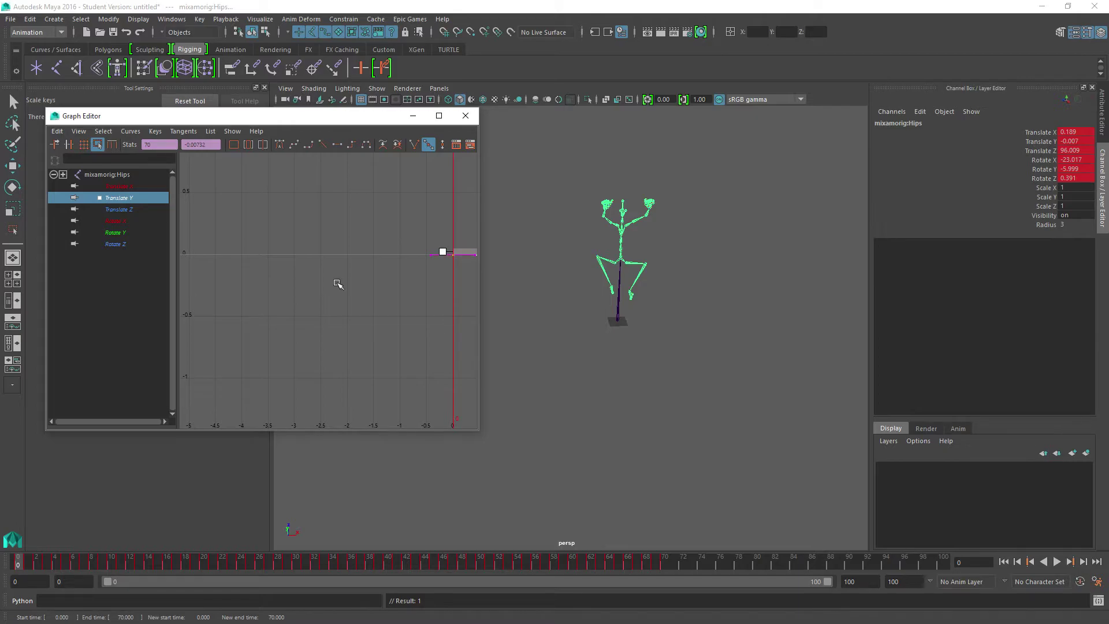
- Isolate the hips joint's Translate X curve and lower all its keys to a frame 0 value of about 0.002
{"action": "left_click", "coordinate": [123, 188]}
{"action": "scroll", "coordinate": [399, 273], "scroll_direction": "down", "scroll_amount": 18}
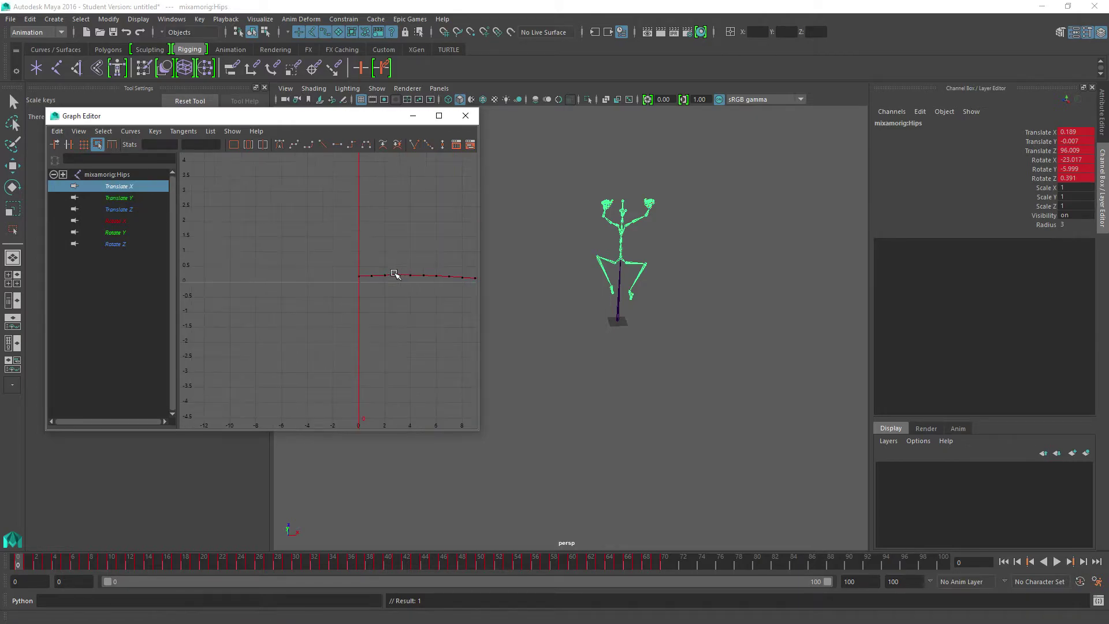
{"action": "left_click_drag", "start_coordinate": [323, 278], "coordinate": [441, 297]}
{"action": "scroll", "coordinate": [352, 310], "scroll_direction": "up", "scroll_amount": 18}
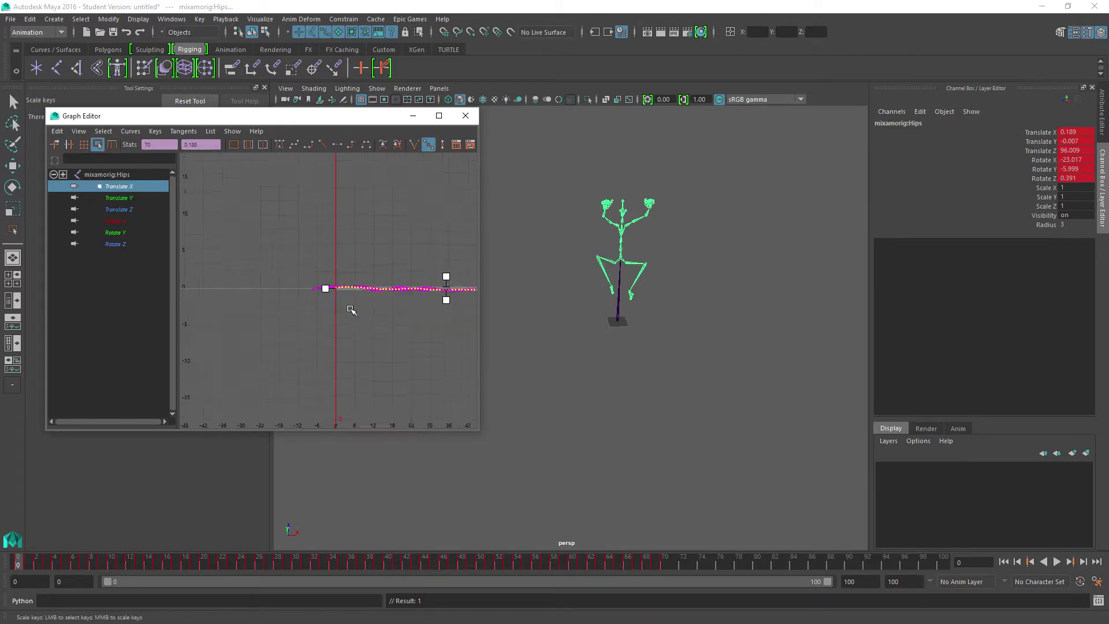
{"action": "middle_click_drag", "start_coordinate": [421, 288], "coordinate": [233, 330], "text": "alt"}
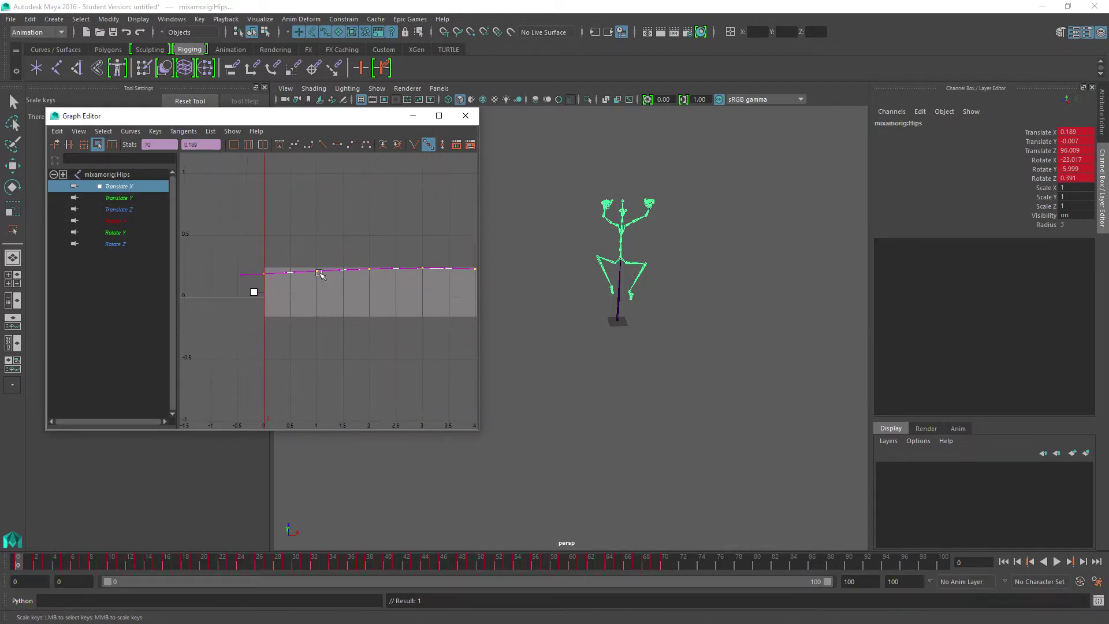
{"action": "middle_click_drag", "start_coordinate": [306, 276], "coordinate": [304, 297]}
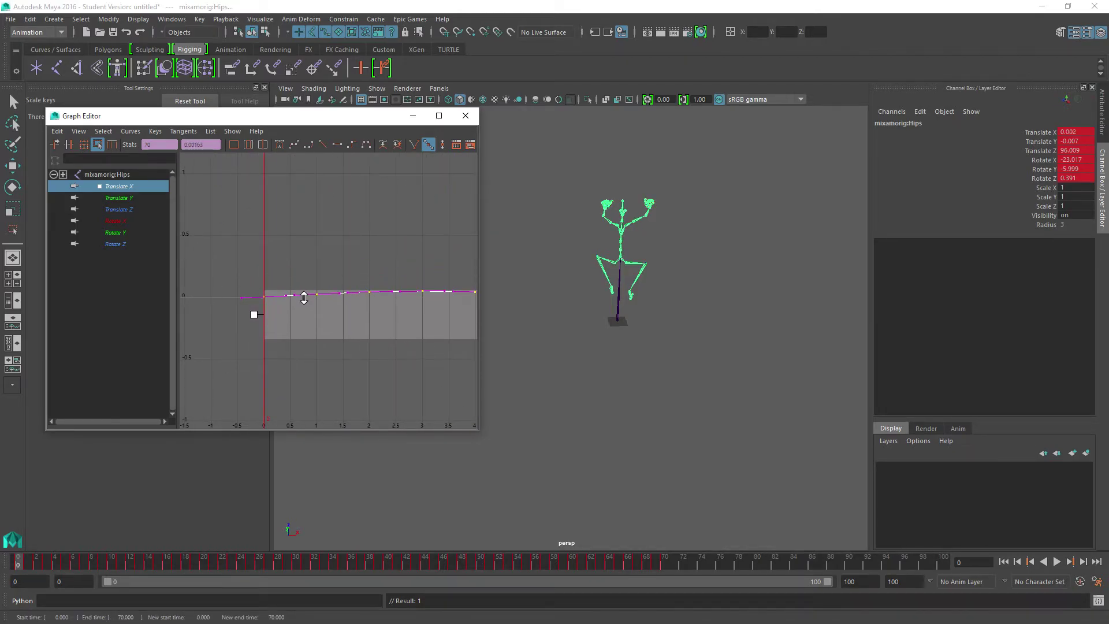
- Scale the hips joint's selected Translate X keys vertically to flatten the curve into a nearly straight line
{"action": "scroll", "coordinate": [335, 296], "scroll_direction": "down", "scroll_amount": 5}
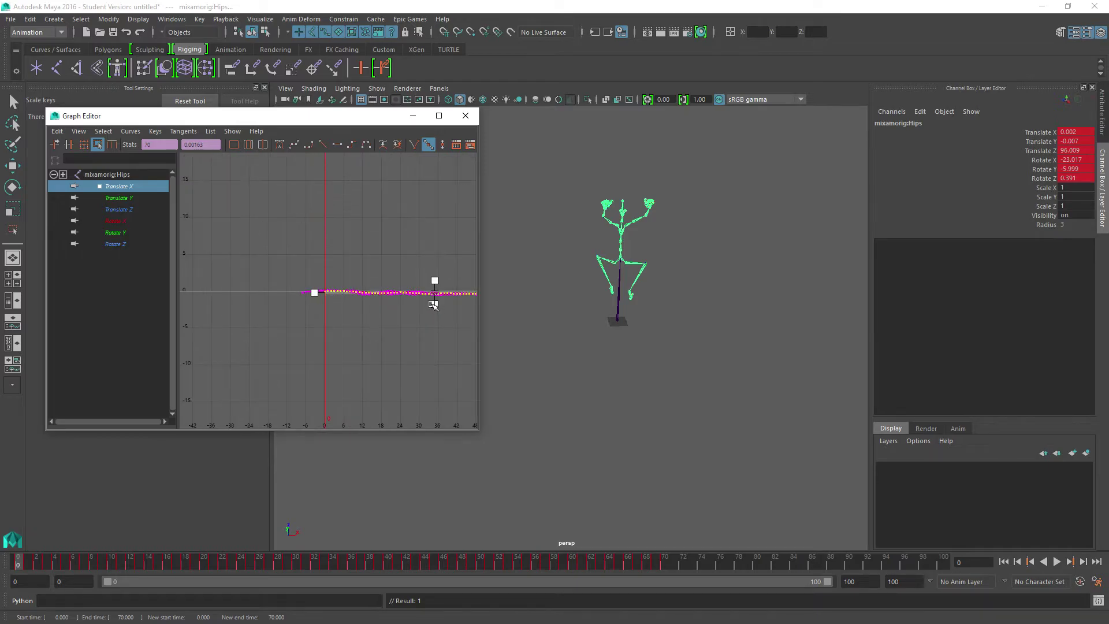
{"action": "mouse_move", "coordinate": [435, 306]}
{"action": "middle_mouse_down"}
{"action": "mouse_move", "coordinate": [369, 324]}
{"action": "mouse_move", "coordinate": [220, 321]}
{"action": "middle_mouse_up"}
{"action": "scroll", "coordinate": [396, 292], "scroll_direction": "up", "scroll_amount": 5}
{"action": "right_click_drag", "start_coordinate": [395, 305], "coordinate": [370, 310], "text": "alt"}
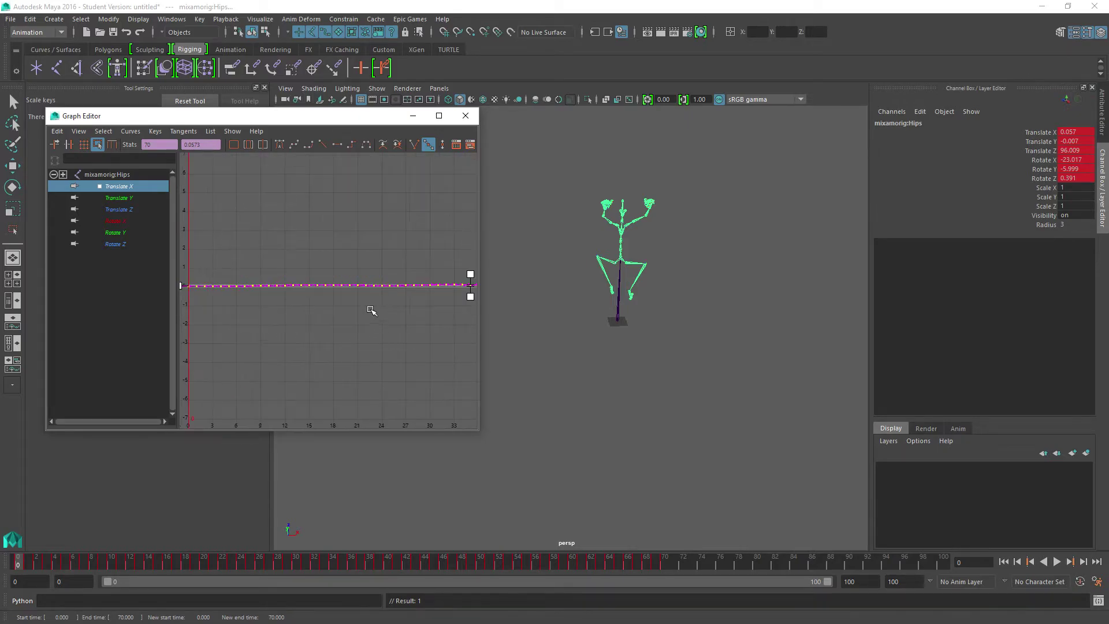
{"action": "middle_click_drag", "start_coordinate": [471, 299], "coordinate": [469, 299]}
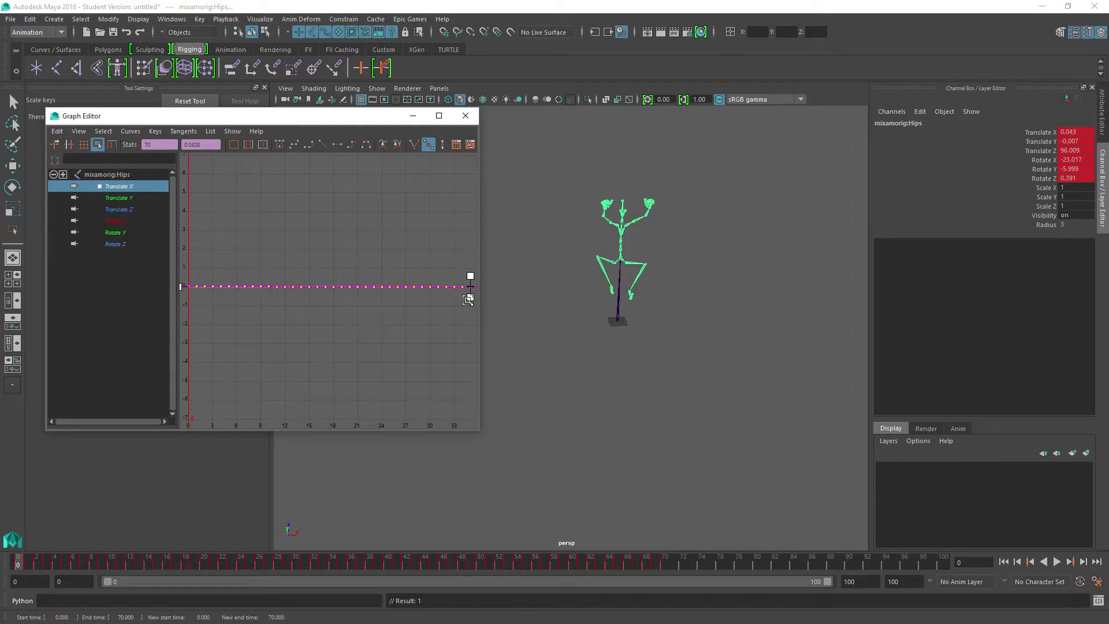
- Fine-tune the flattened Translate X curve of the hips to a frame 0 value of about -0.004
{"action": "middle_click_drag", "start_coordinate": [243, 310], "coordinate": [311, 309]}
{"action": "middle_click_drag", "start_coordinate": [217, 314], "coordinate": [298, 310]}
{"action": "middle_click_drag", "start_coordinate": [233, 255], "coordinate": [277, 260]}
{"action": "middle_click_drag", "start_coordinate": [227, 327], "coordinate": [526, 335], "text": "alt"}
{"action": "scroll", "coordinate": [259, 306], "scroll_direction": "up", "scroll_amount": 6}
{"action": "middle_click_drag", "start_coordinate": [350, 295], "coordinate": [347, 297]}
{"action": "scroll", "coordinate": [365, 318], "scroll_direction": "down", "scroll_amount": 3}
{"action": "scroll", "coordinate": [406, 315], "scroll_direction": "down", "scroll_amount": 5}
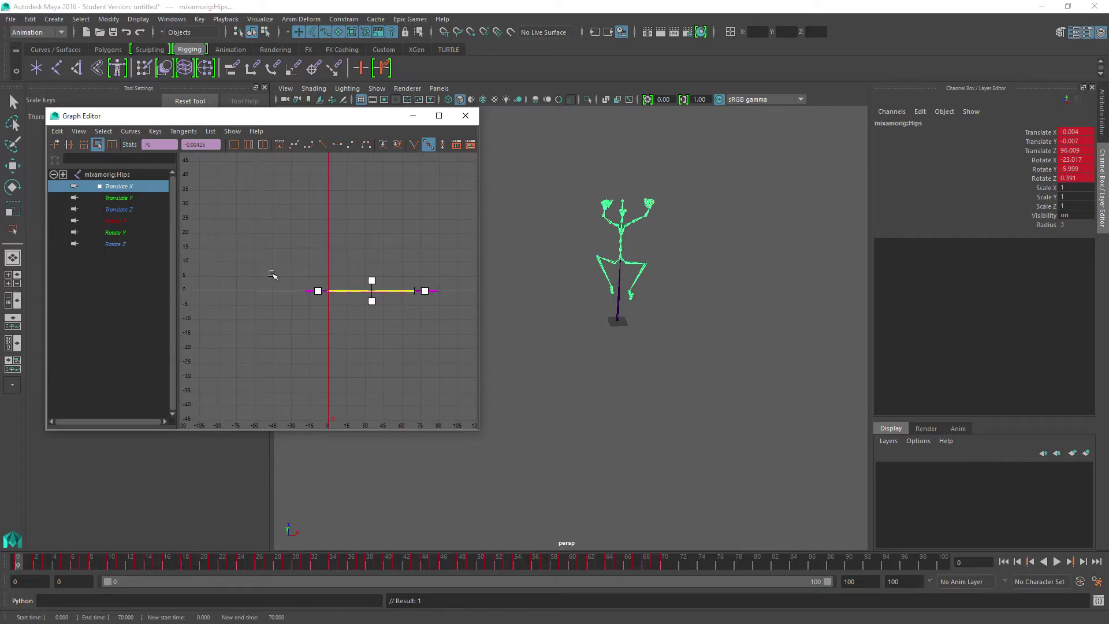
- Examine the hips joint's Translate X, Y and Z curves one by one against the zero line
{"action": "left_click", "coordinate": [120, 198]}
{"action": "left_click", "coordinate": [117, 187]}
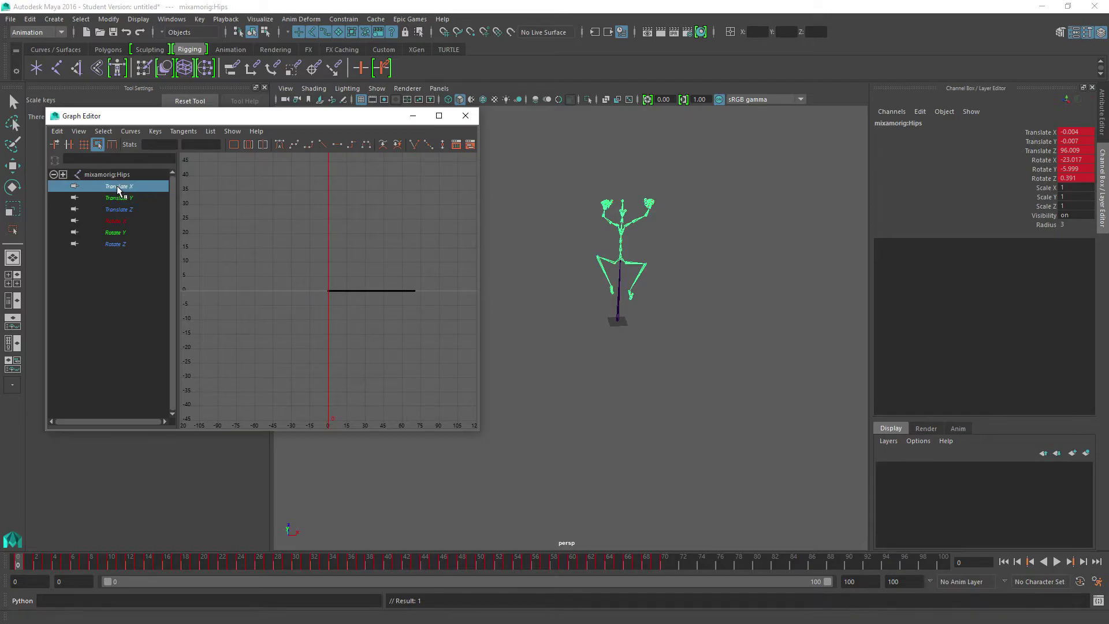
{"action": "left_click", "coordinate": [121, 199]}
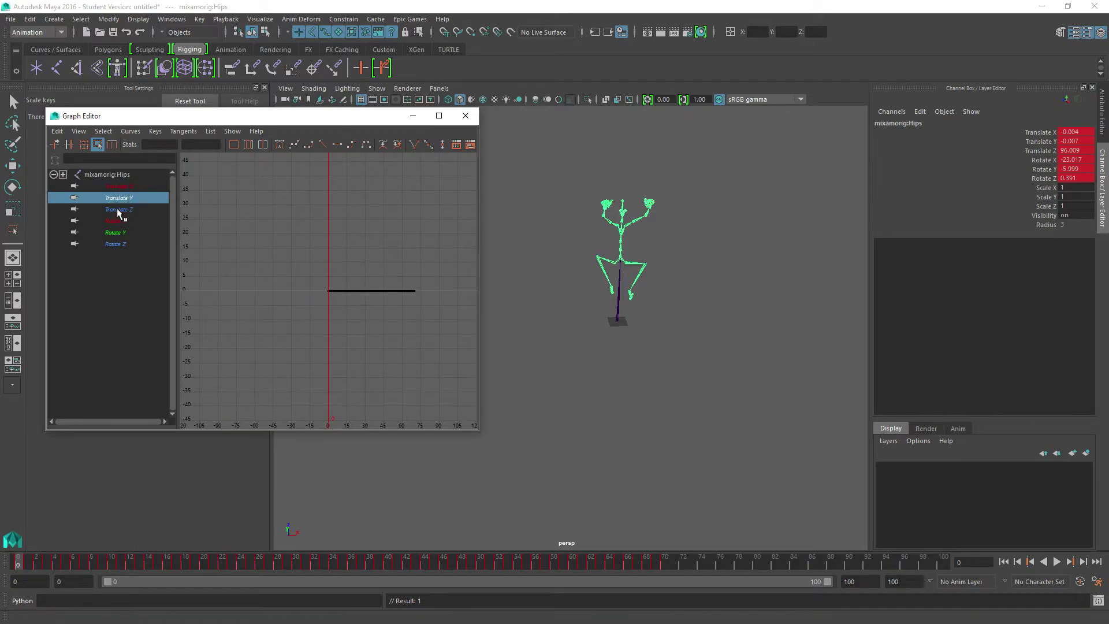
{"action": "left_click", "coordinate": [119, 210]}
{"action": "key", "text": "f"}
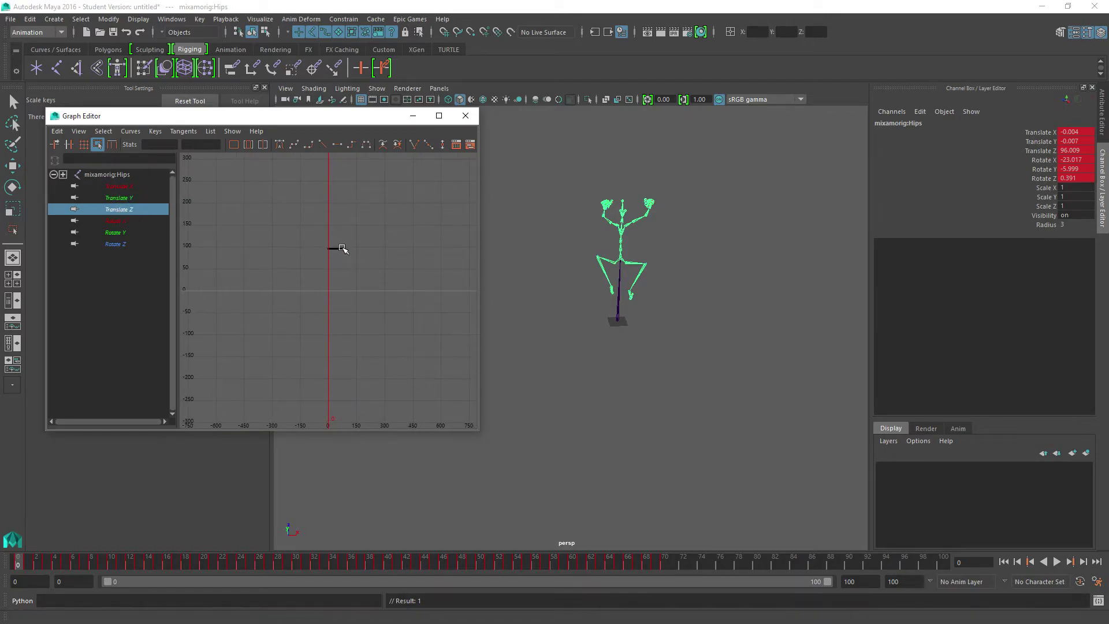
{"action": "scroll", "coordinate": [342, 248], "scroll_direction": "up", "scroll_amount": 3}
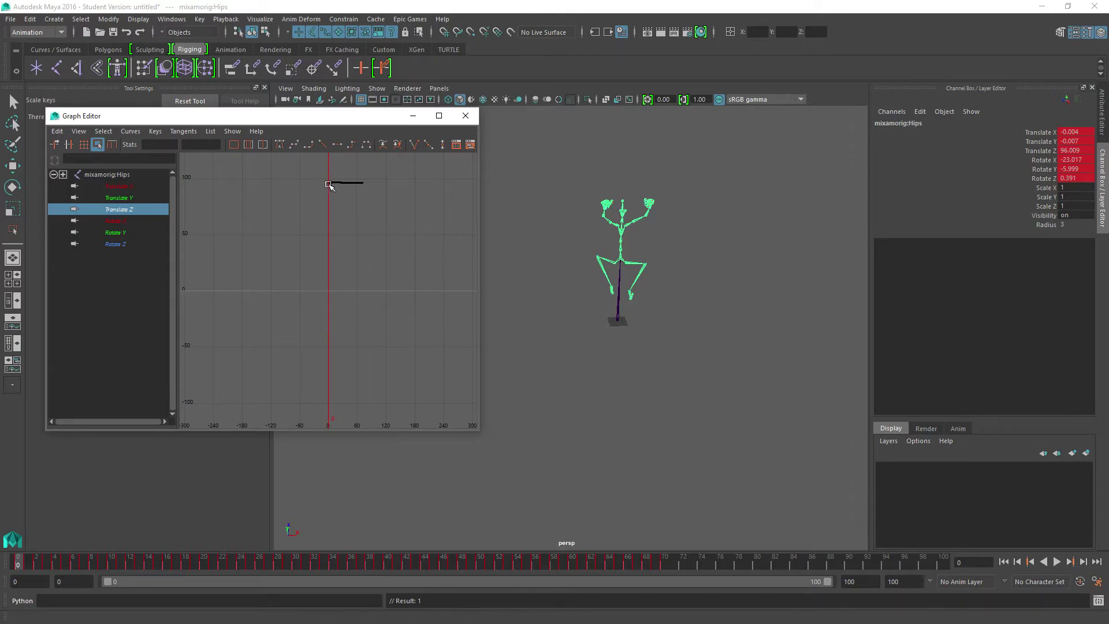
- Select the parent root joint, examine its Translate X, Y and Z curves one by one and close the Graph Editor
{"action": "key", "text": "Up"}
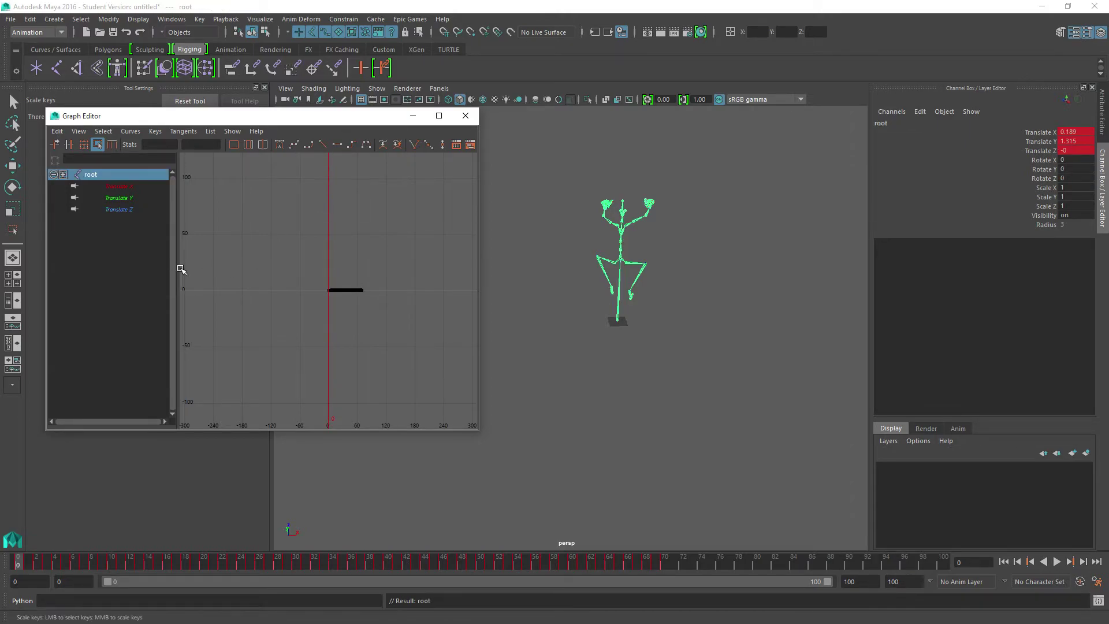
{"action": "left_click", "coordinate": [121, 186]}
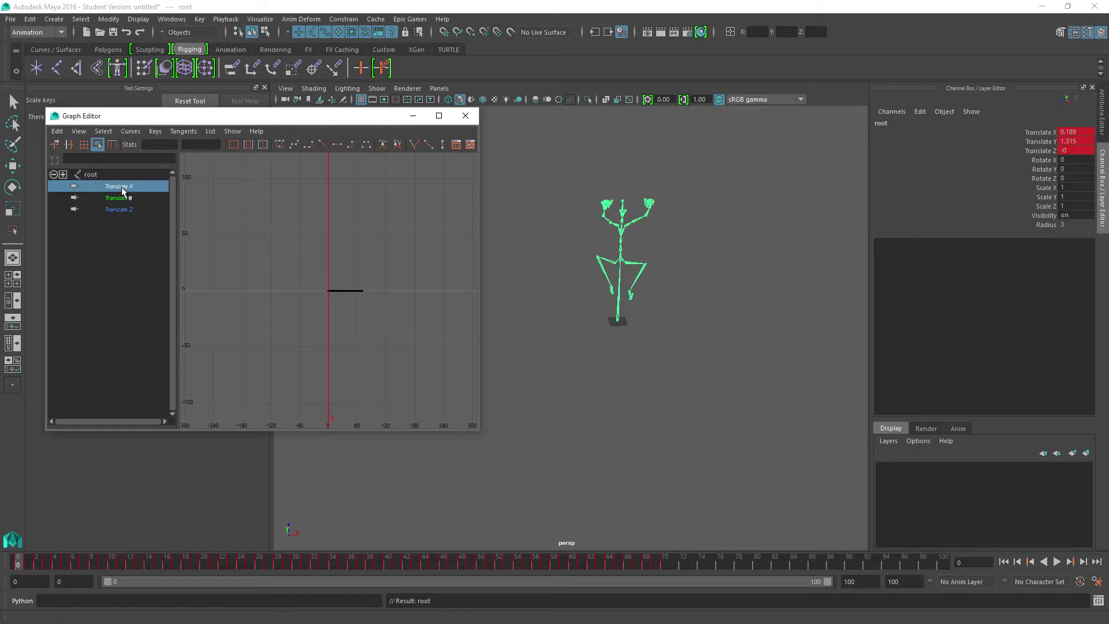
{"action": "scroll", "coordinate": [324, 289], "scroll_direction": "up", "scroll_amount": 10}
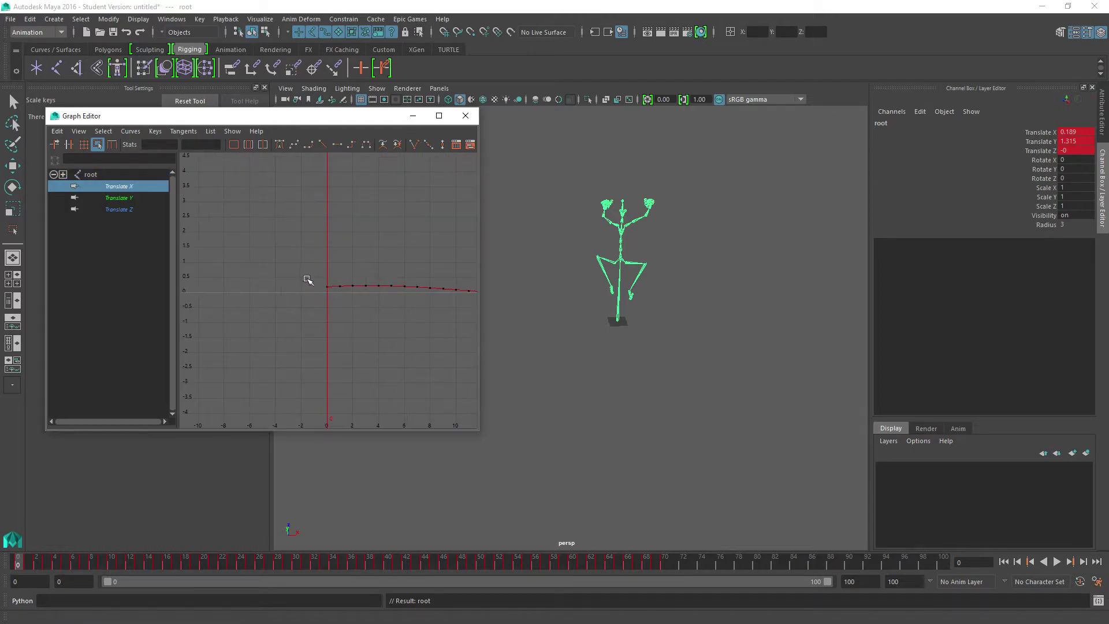
{"action": "left_click", "coordinate": [127, 202]}
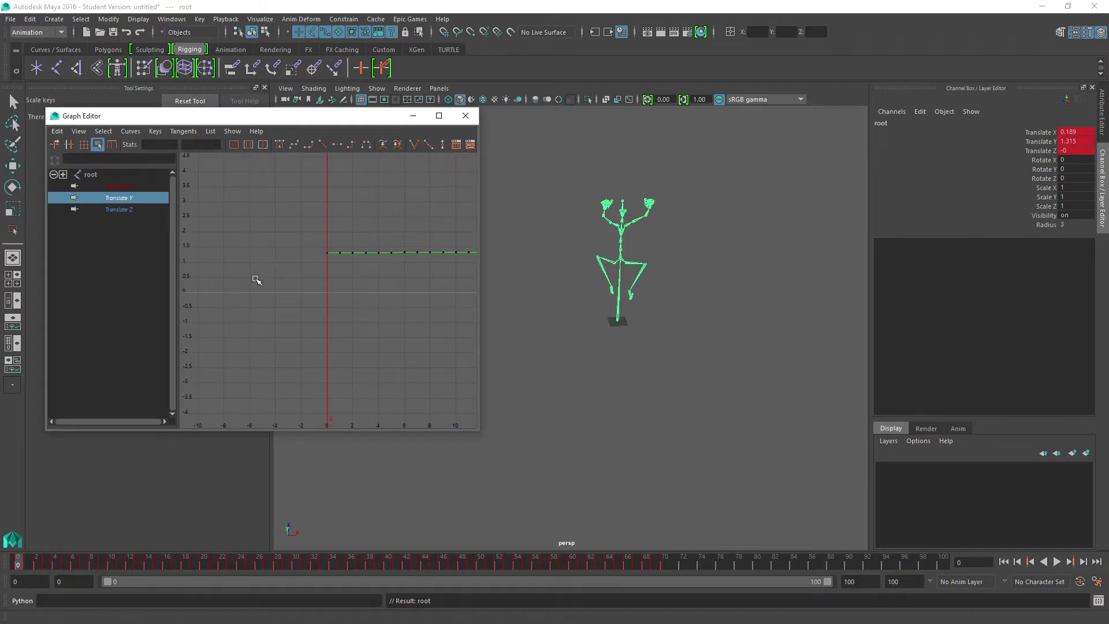
{"action": "left_click", "coordinate": [119, 210]}
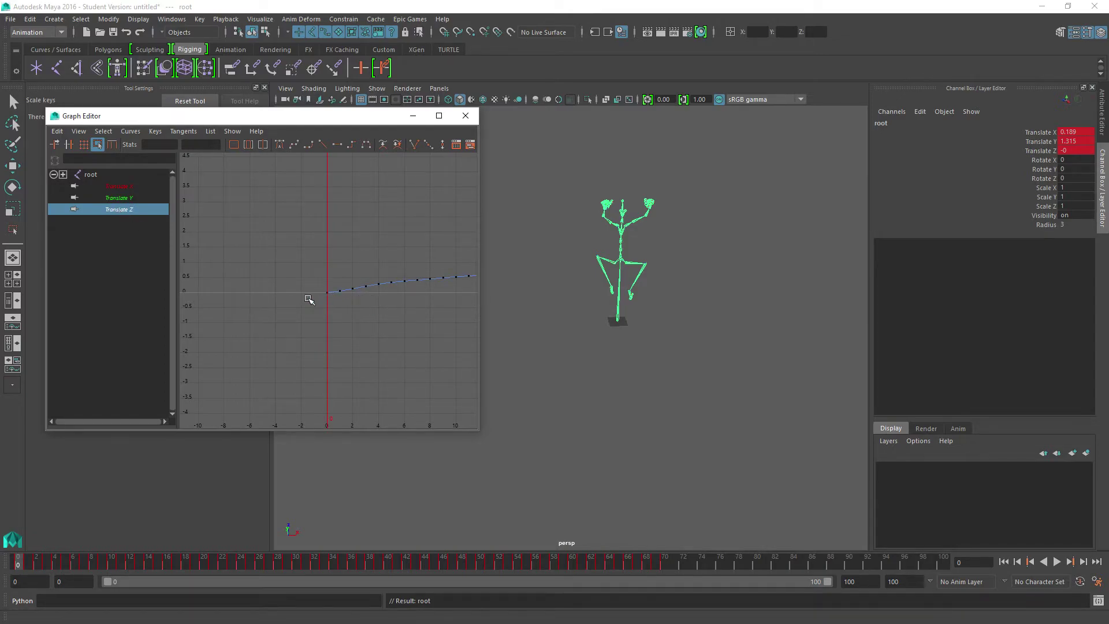
{"action": "scroll", "coordinate": [309, 299], "scroll_direction": "down", "scroll_amount": 10}
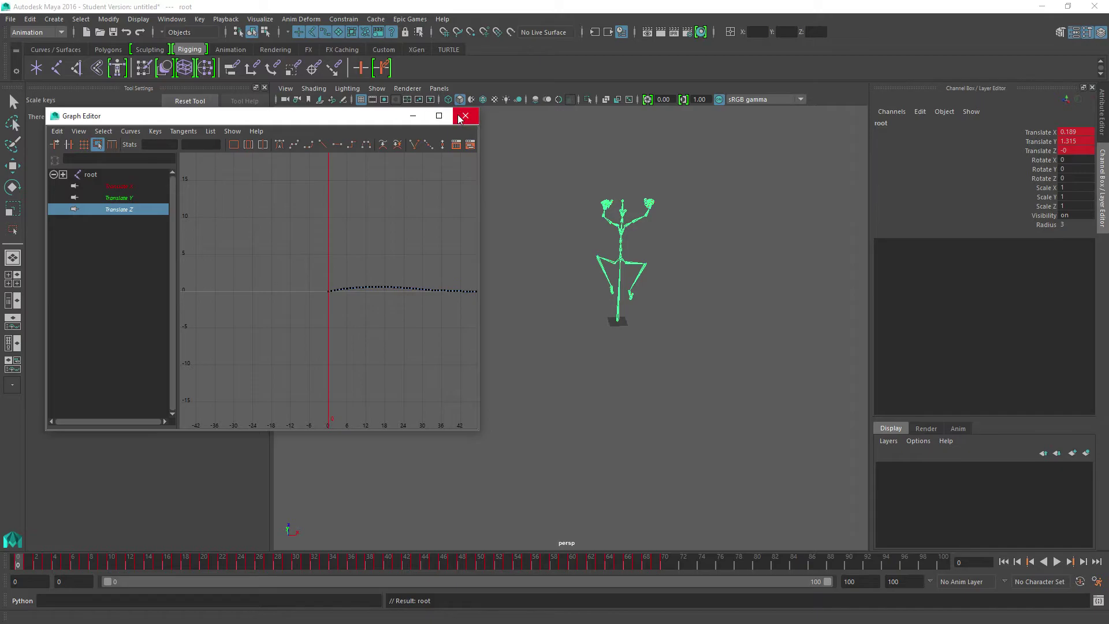
{"action": "left_click", "coordinate": [465, 115]}
- Export the whole scene as FBX over the existing hanging_idle_rm.fbx in the Climbing_action_girl_standard folder
{"action": "left_click", "coordinate": [10, 18]}
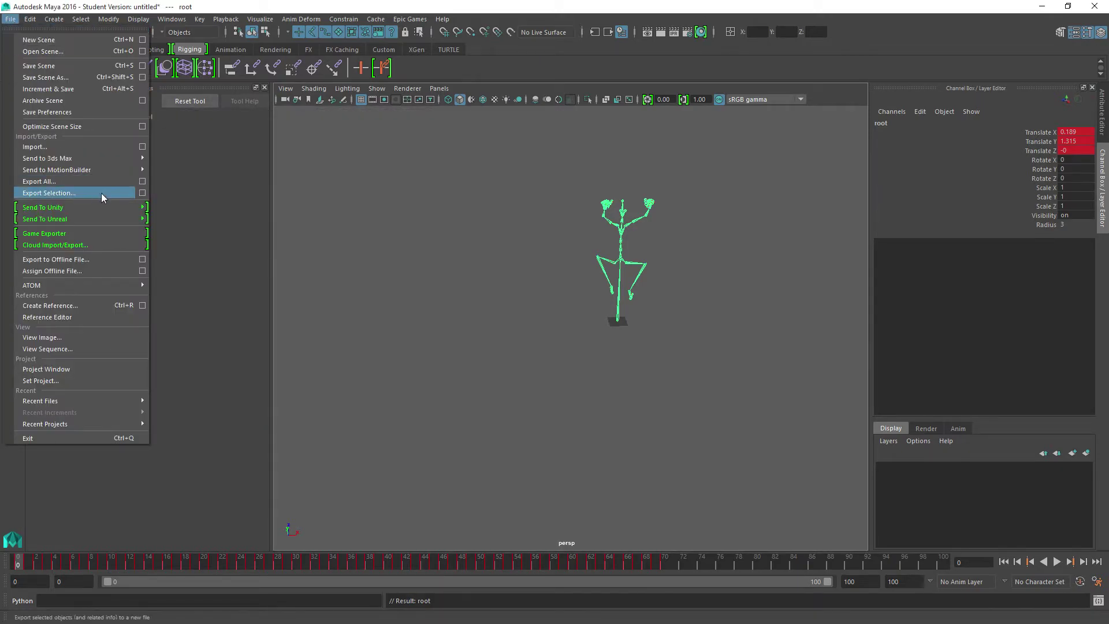
{"action": "left_click", "coordinate": [72, 179]}
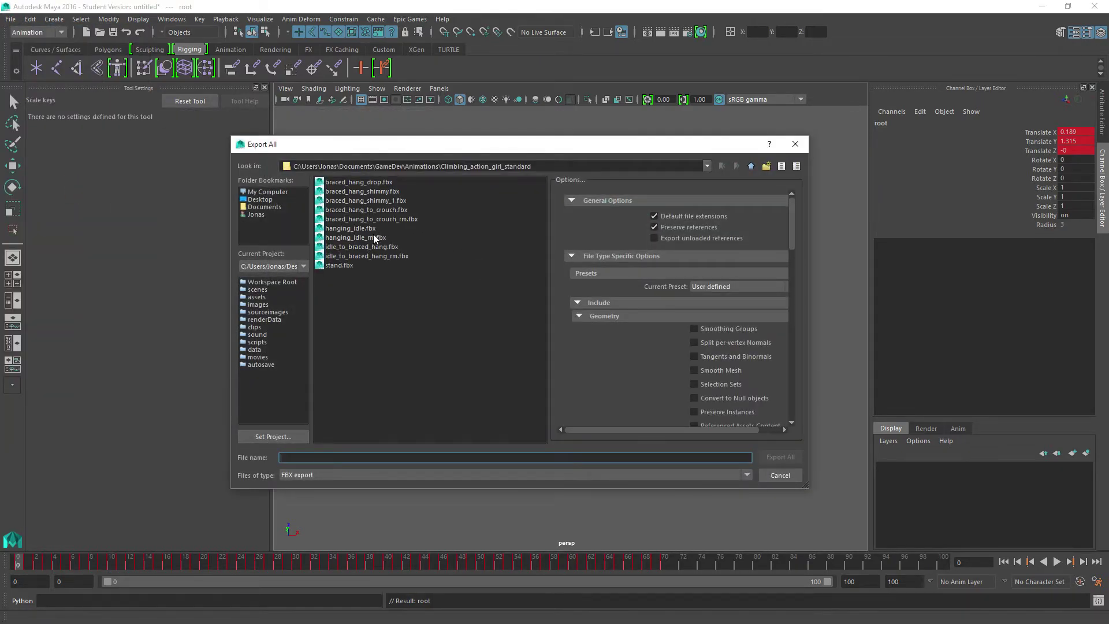
{"action": "left_click", "coordinate": [376, 239]}
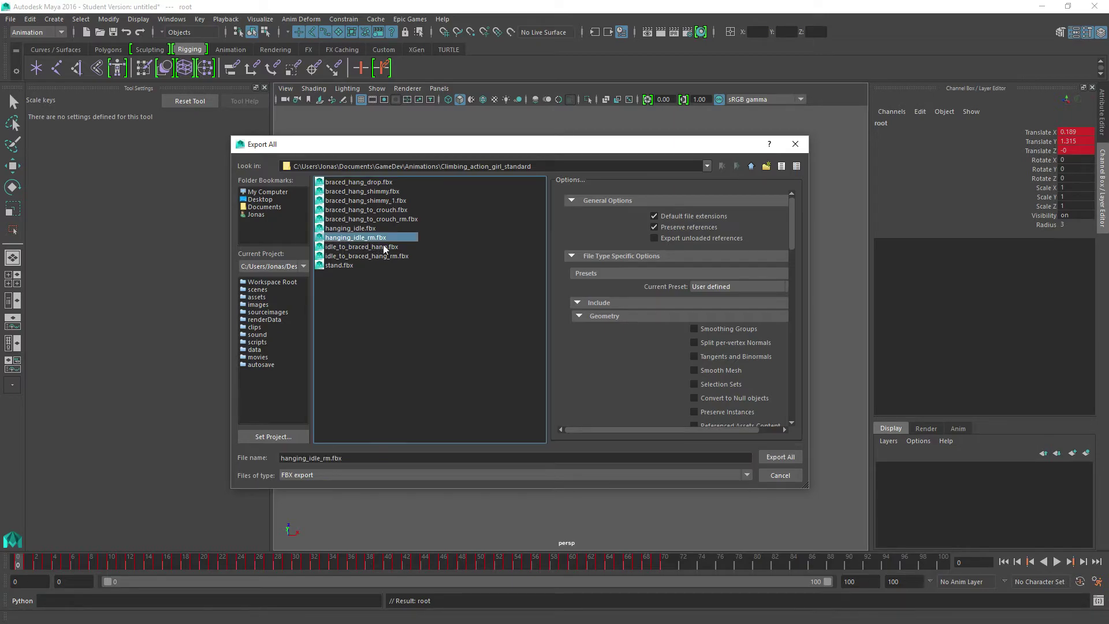
{"action": "left_click", "coordinate": [778, 458]}
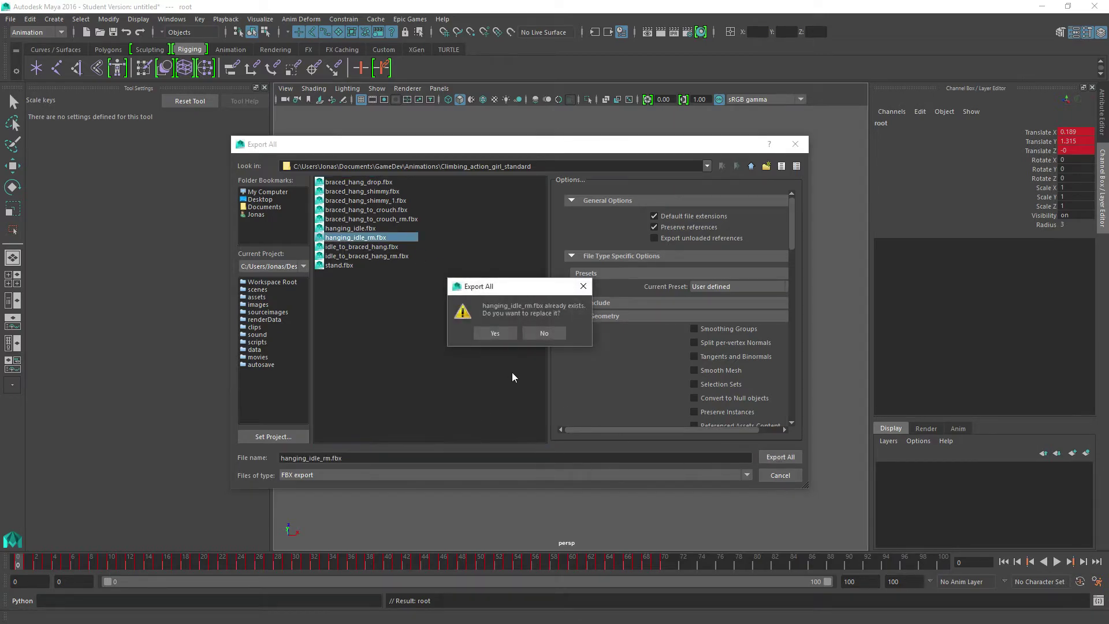
{"action": "left_click", "coordinate": [493, 334]}
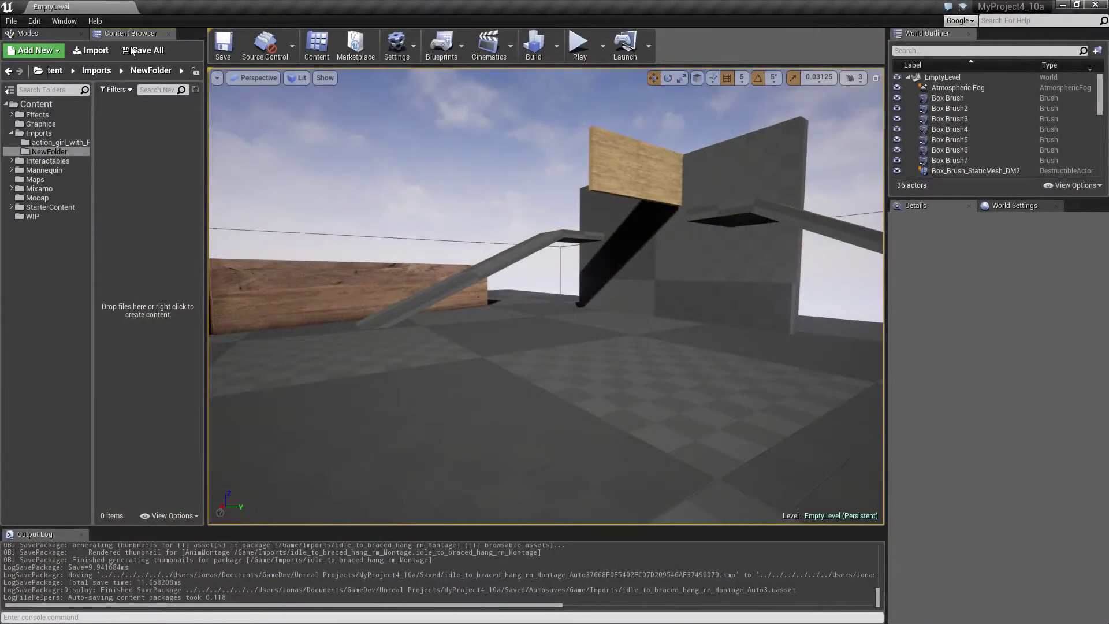
- In Unreal Editor, import hanging_idle_rm.fbx and idle_to_braced_hang_rm.fbx into Imports/NewFolder using the action_girl_with_root skeleton
{"action": "left_click", "coordinate": [92, 50]}
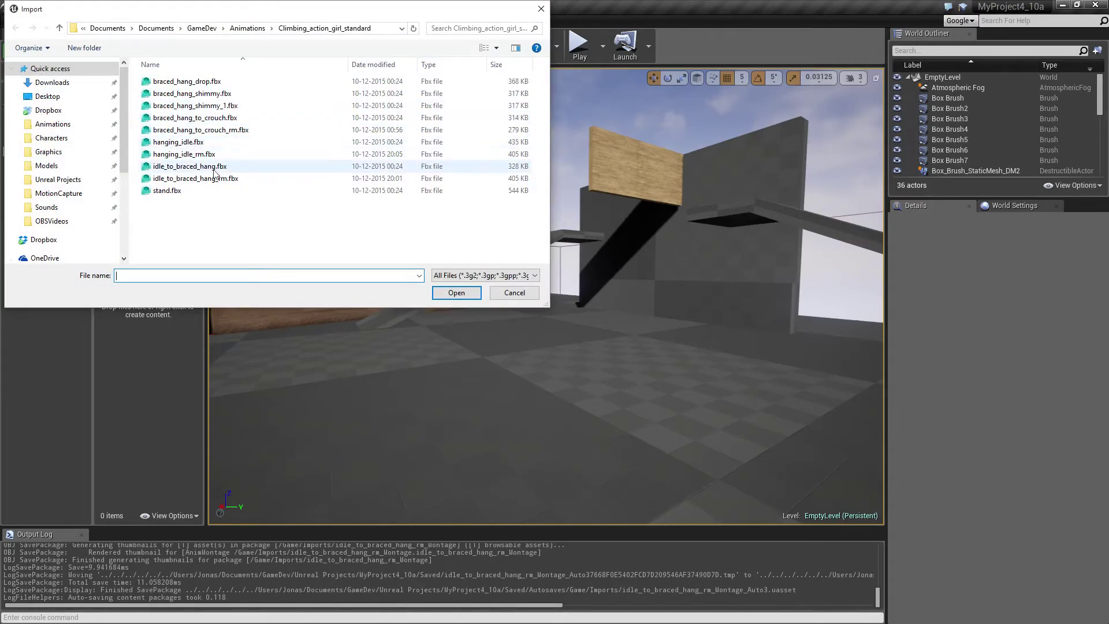
{"action": "left_click", "coordinate": [195, 155]}
{"action": "left_click", "coordinate": [199, 179], "text": "ctrl"}
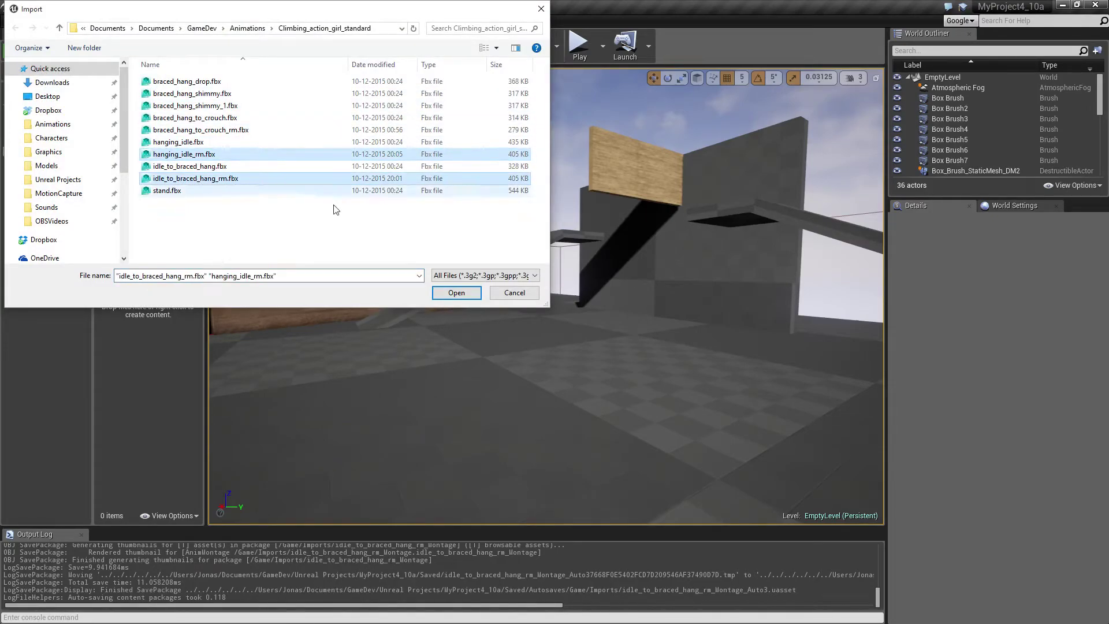
{"action": "left_click", "coordinate": [456, 293]}
{"action": "left_click", "coordinate": [554, 317]}
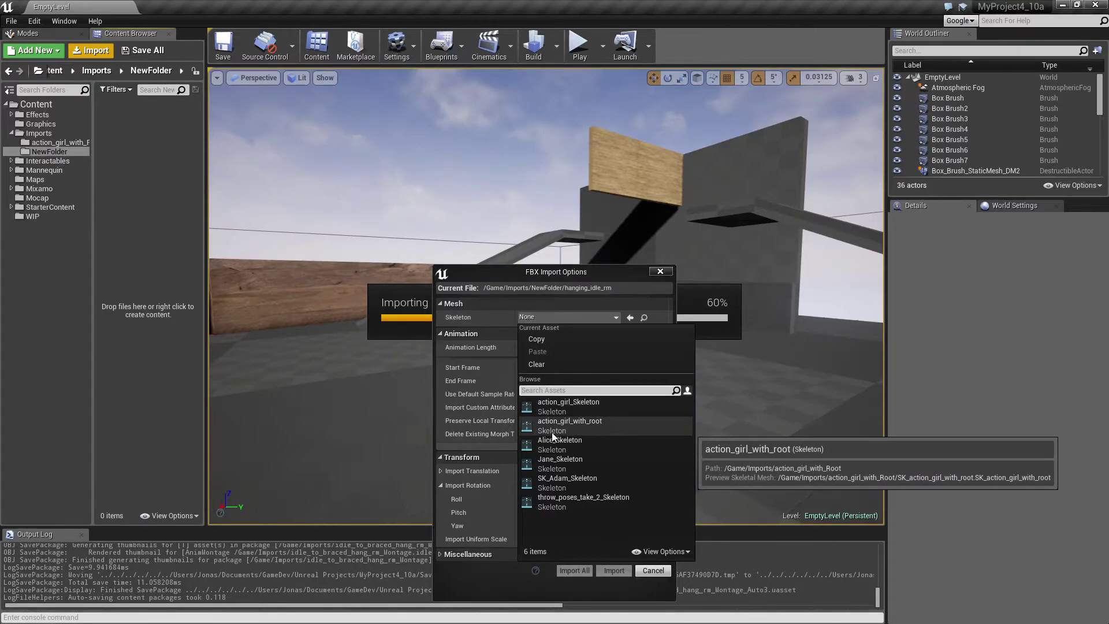
{"action": "left_click", "coordinate": [594, 424]}
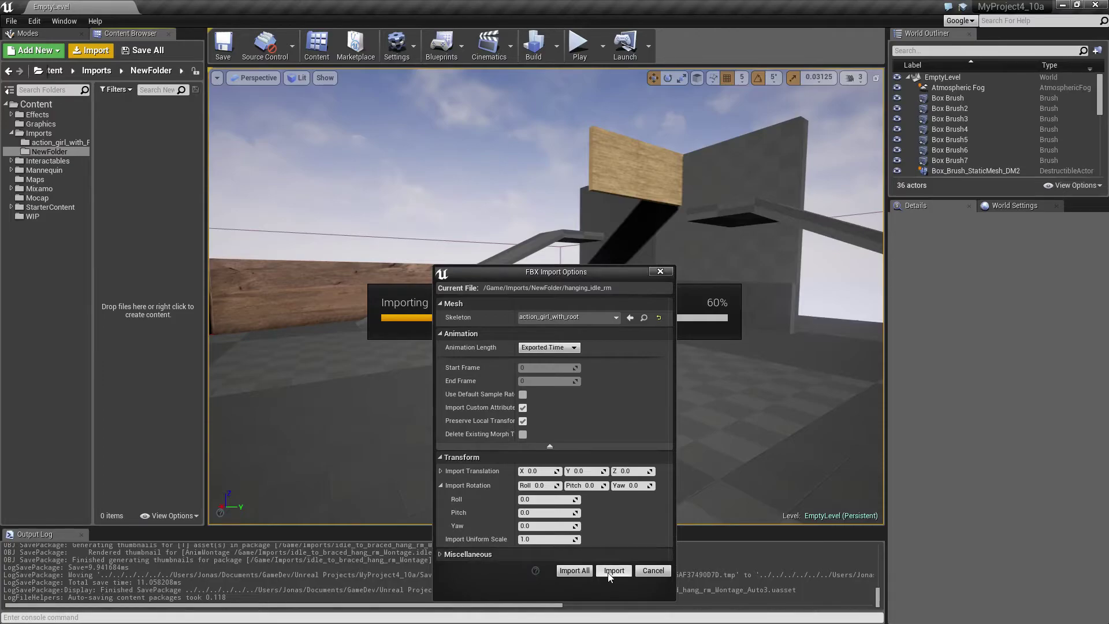
{"action": "left_click", "coordinate": [569, 572]}
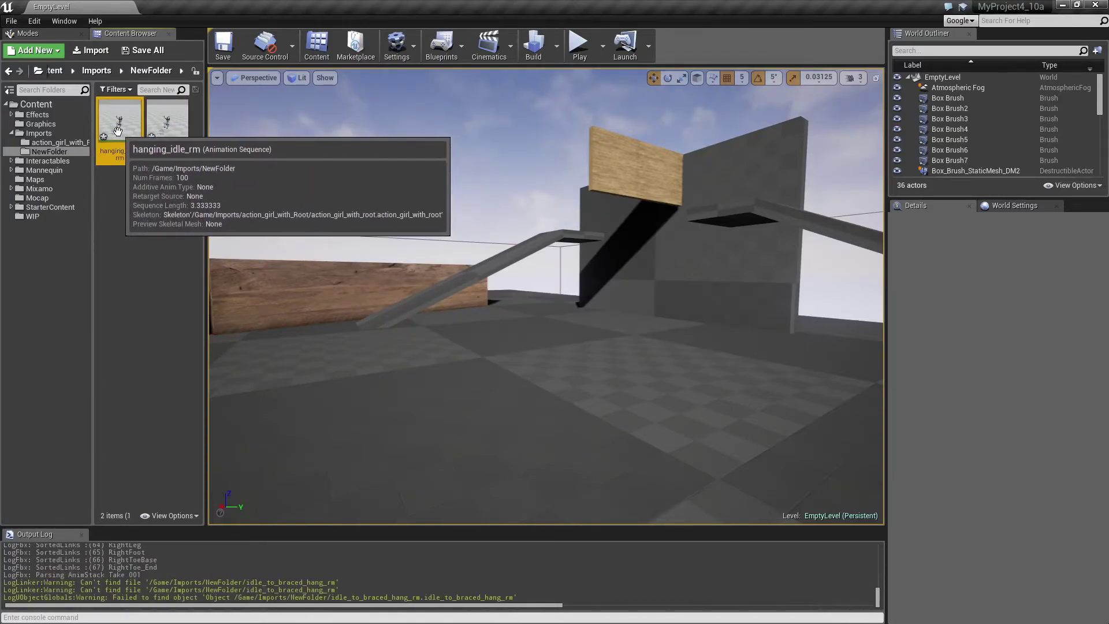
- Enable root motion on the imported hanging_idle_rm and idle_to_braced_hang_rm animations
{"action": "double_click", "coordinate": [118, 147]}
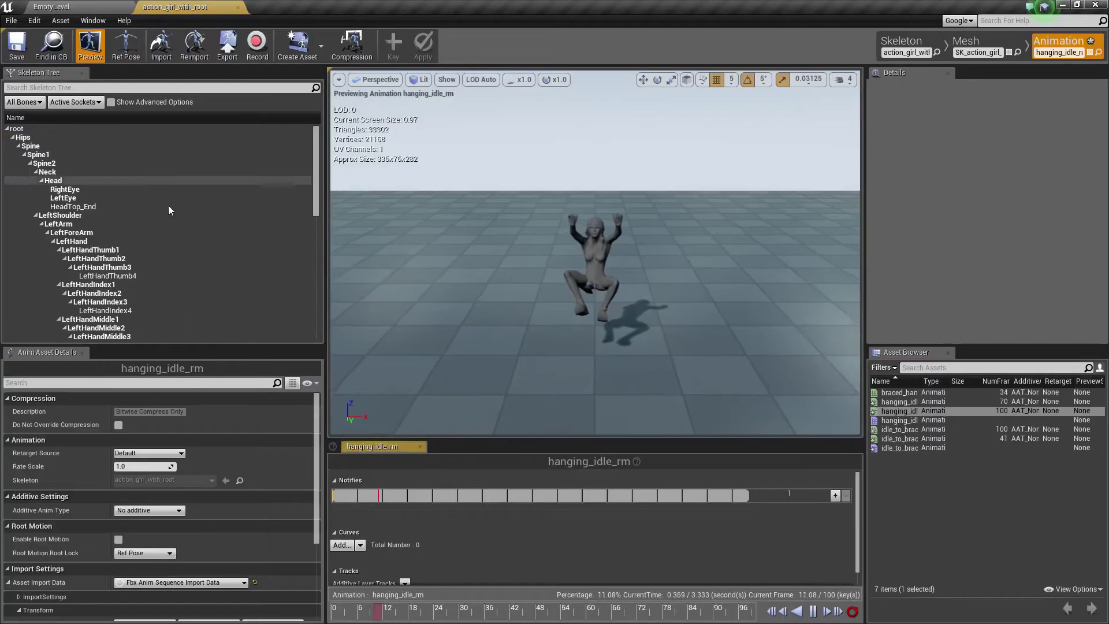
{"action": "left_click", "coordinate": [118, 539]}
{"action": "left_click", "coordinate": [66, 6]}
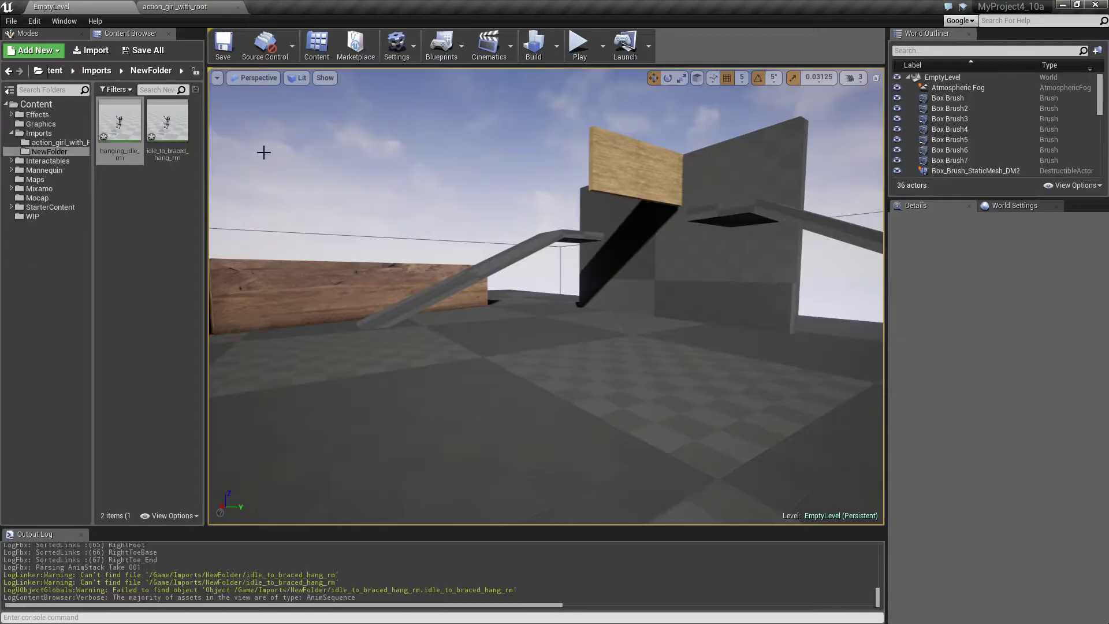
{"action": "double_click", "coordinate": [168, 136]}
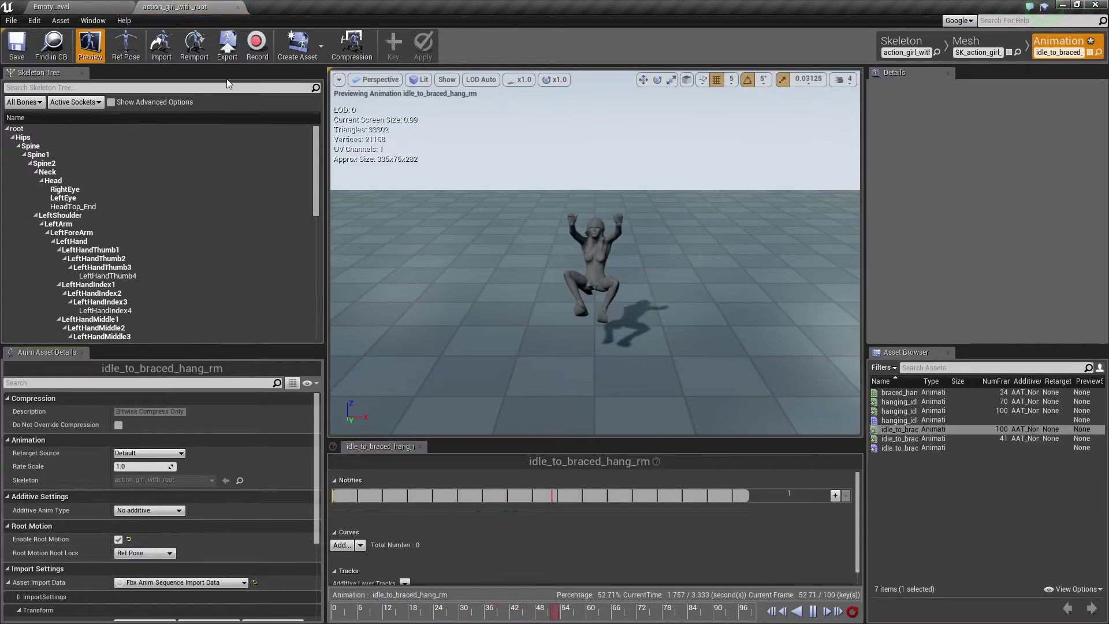
- Create an AnimMontage from the idle_to_braced_hang_rm animation, keeping its default name, and open it
{"action": "left_click", "coordinate": [55, 7]}
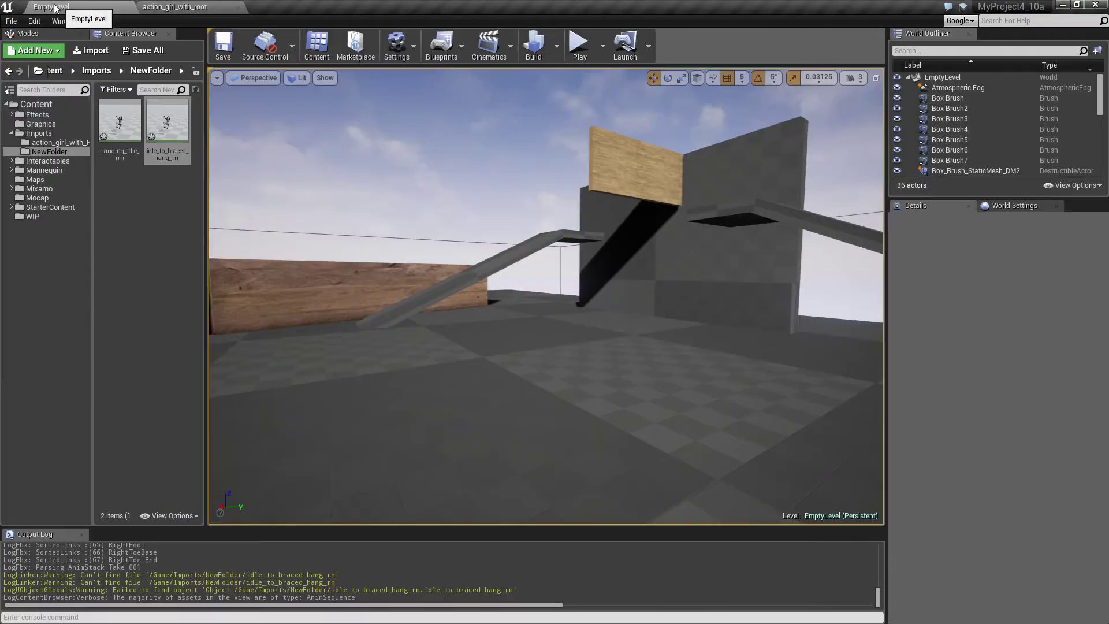
{"action": "right_click", "coordinate": [181, 126]}
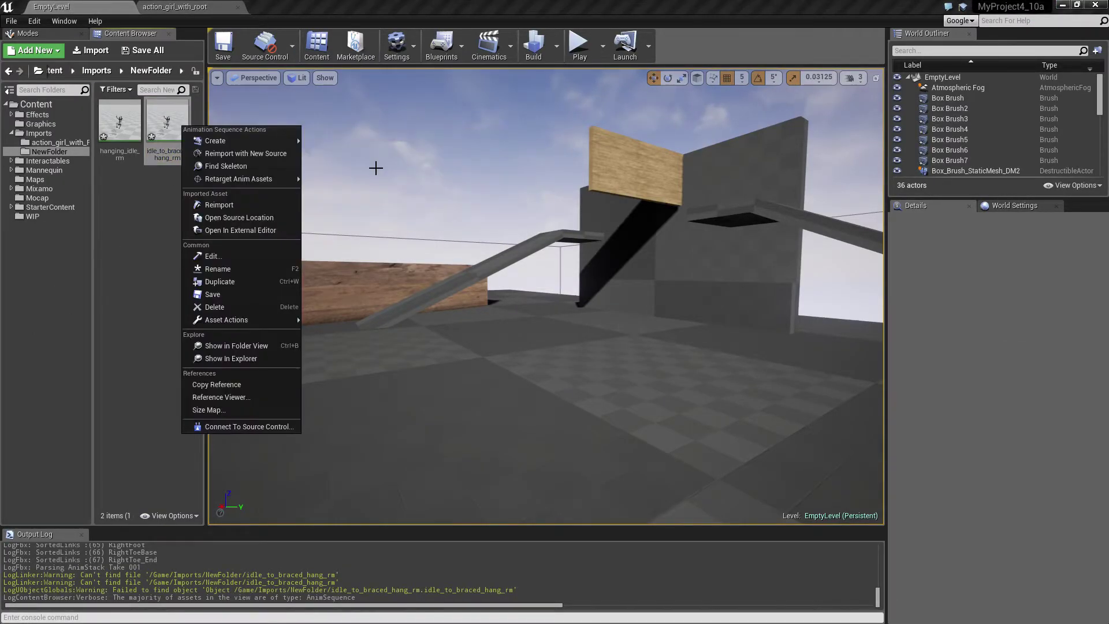
{"action": "left_click", "coordinate": [147, 223]}
{"action": "right_click", "coordinate": [168, 137]}
{"action": "mouse_move", "coordinate": [231, 151]}
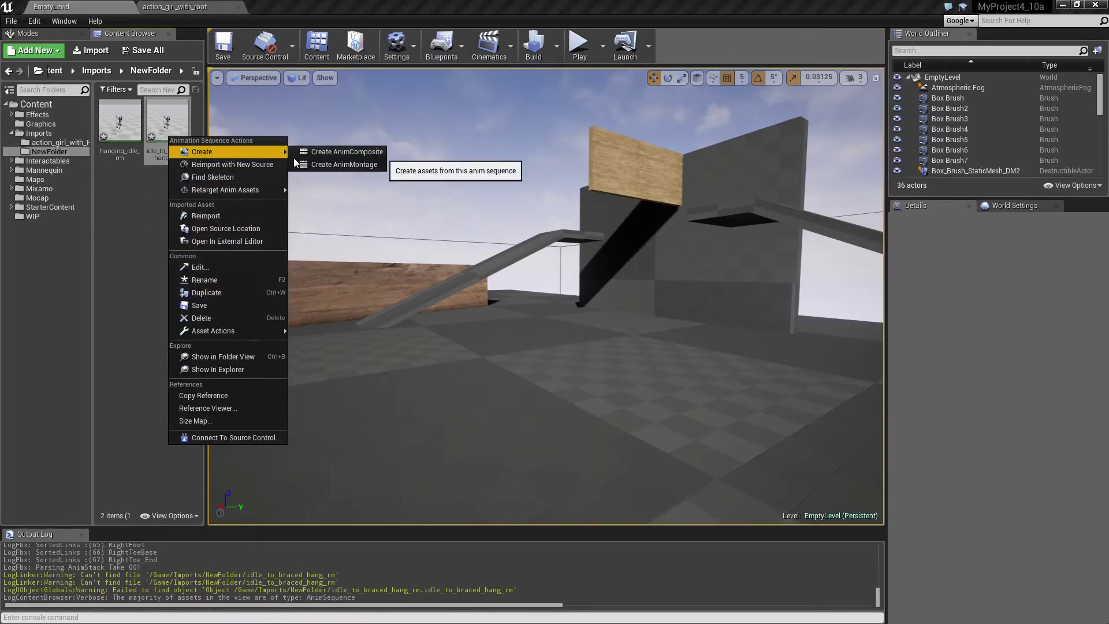
{"action": "left_click", "coordinate": [344, 164]}
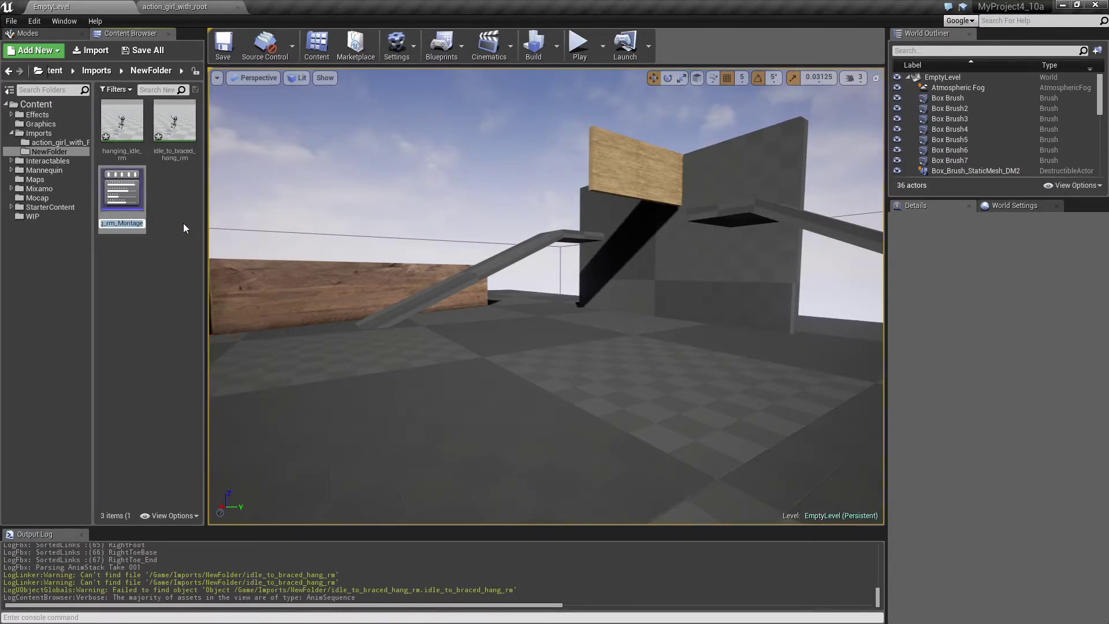
{"action": "key", "text": "Return"}
{"action": "double_click", "coordinate": [122, 191]}
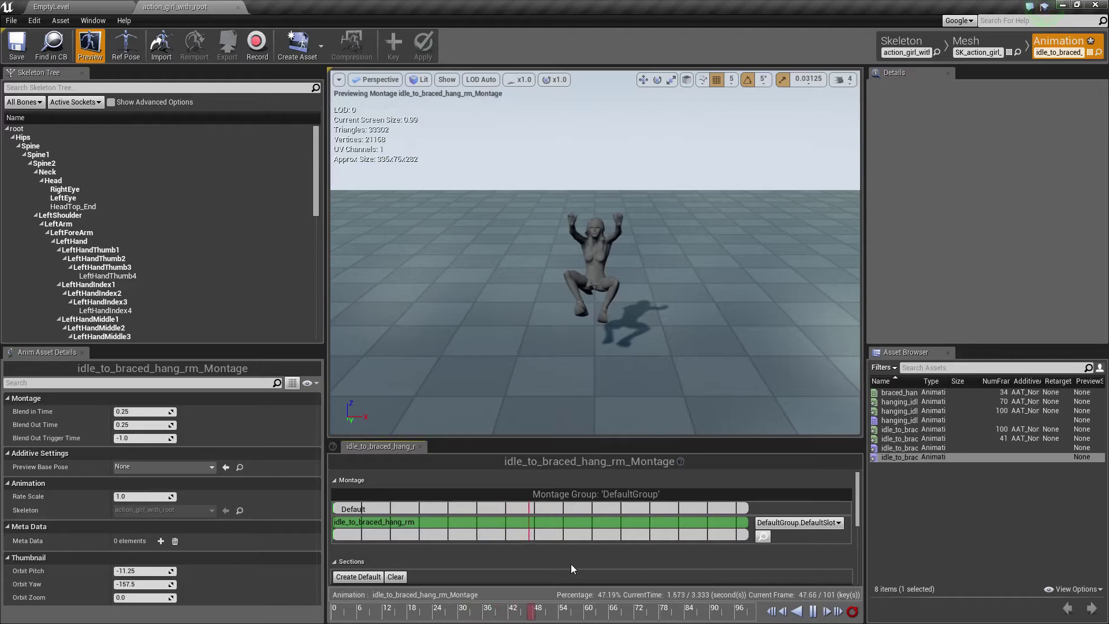
- Open hanging_idle_rm, pause its playback and remove its frames from about frame 41 to the end
{"action": "left_click", "coordinate": [92, 8]}
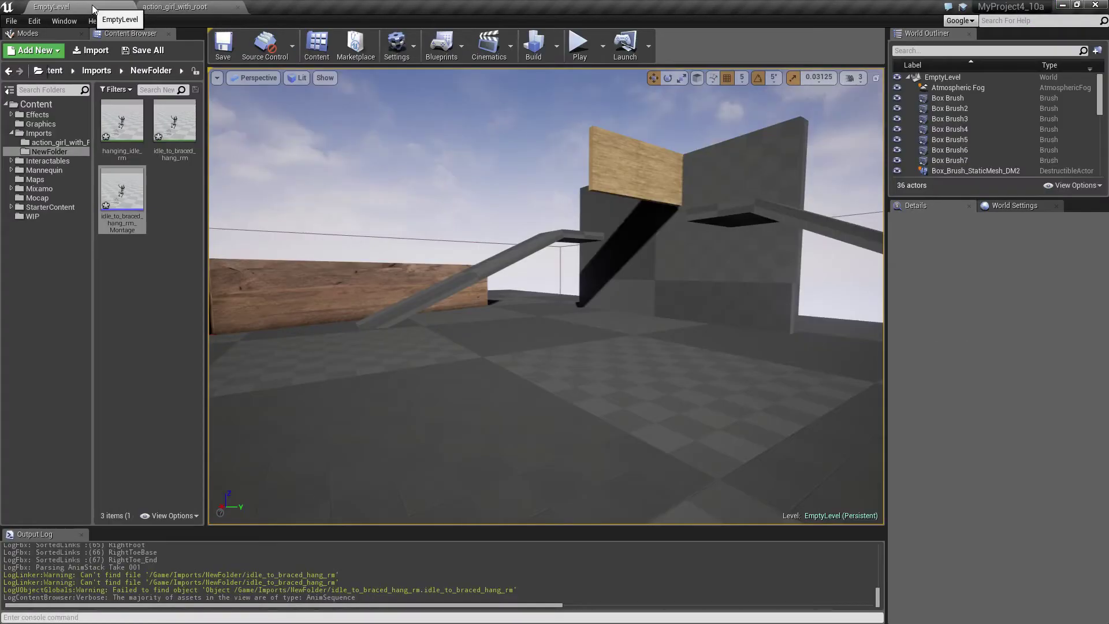
{"action": "double_click", "coordinate": [118, 121]}
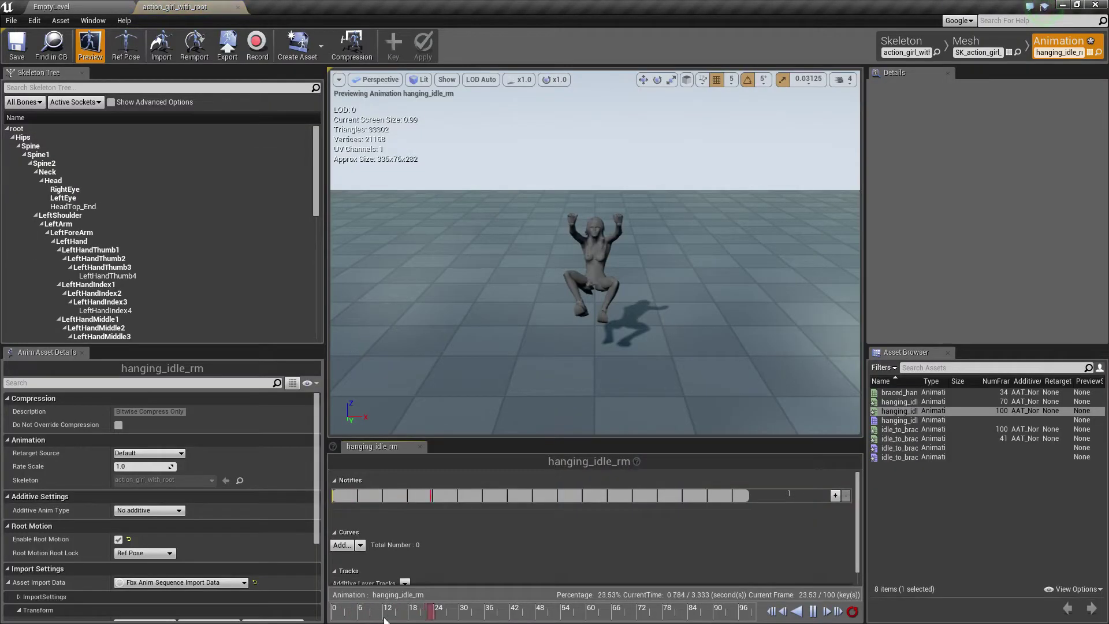
{"action": "left_click", "coordinate": [812, 611]}
{"action": "left_click_drag", "start_coordinate": [615, 618], "coordinate": [543, 618]}
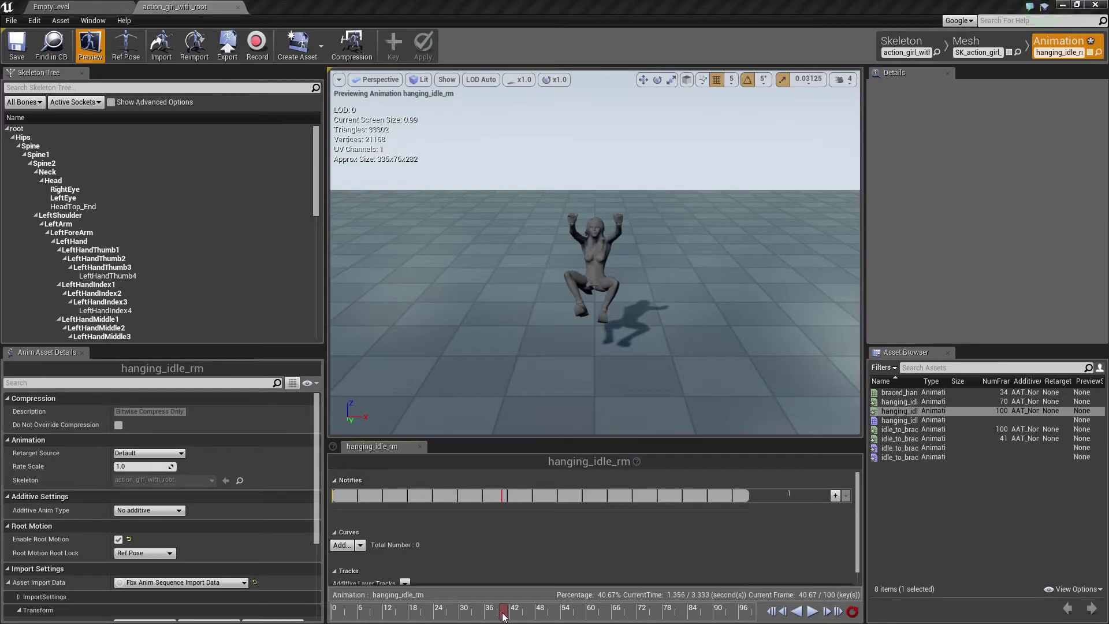
{"action": "right_click", "coordinate": [503, 617]}
{"action": "left_click", "coordinate": [560, 531]}
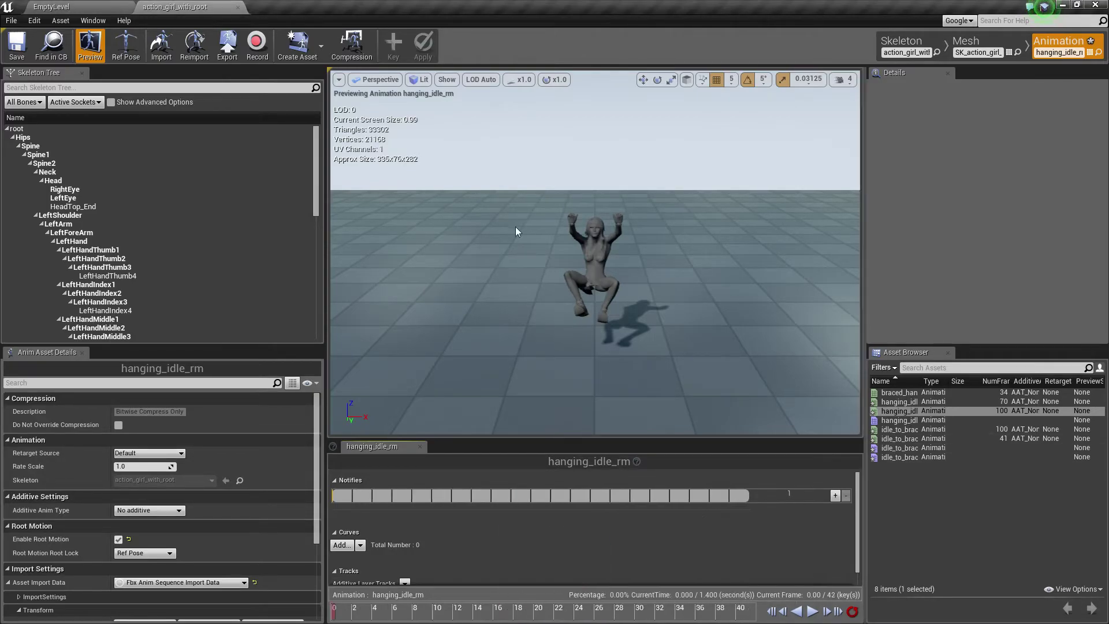
- Open idle_to_braced_hang_rm and try to remove its frames from about frame 39 to the end
{"action": "left_click", "coordinate": [88, 5]}
{"action": "double_click", "coordinate": [175, 125]}
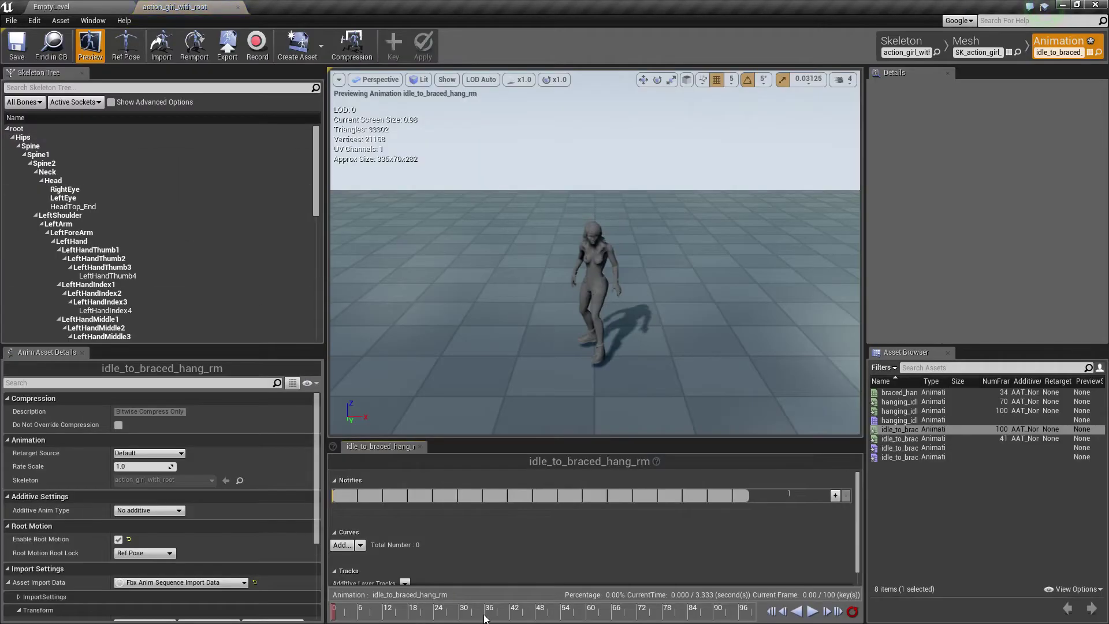
{"action": "left_click_drag", "start_coordinate": [334, 612], "coordinate": [499, 615]}
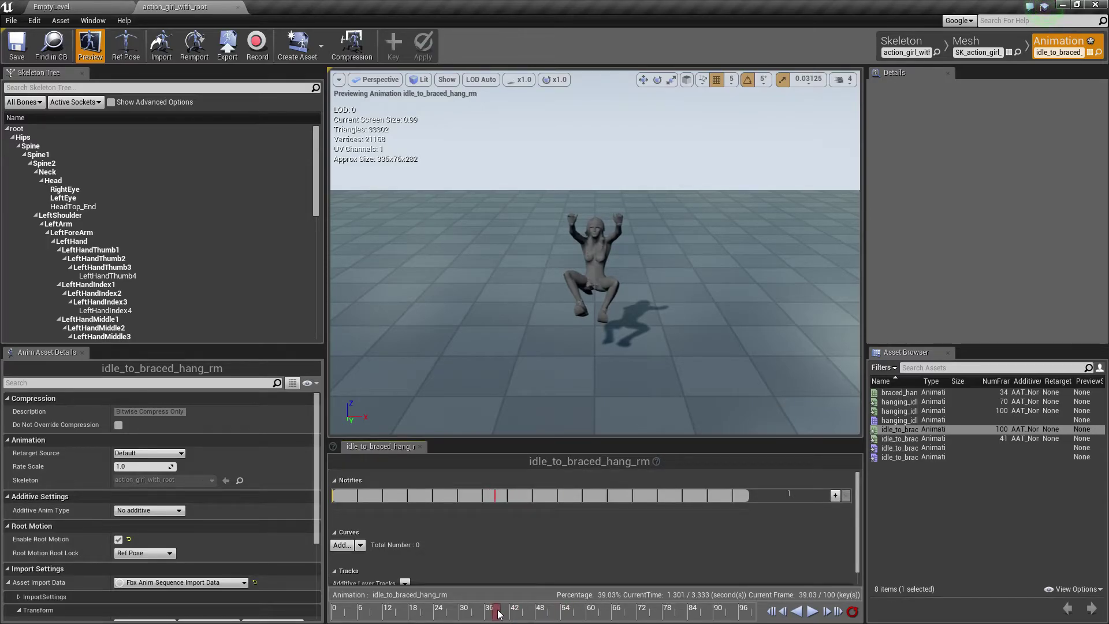
{"action": "right_click", "coordinate": [499, 614]}
{"action": "left_click", "coordinate": [567, 526]}
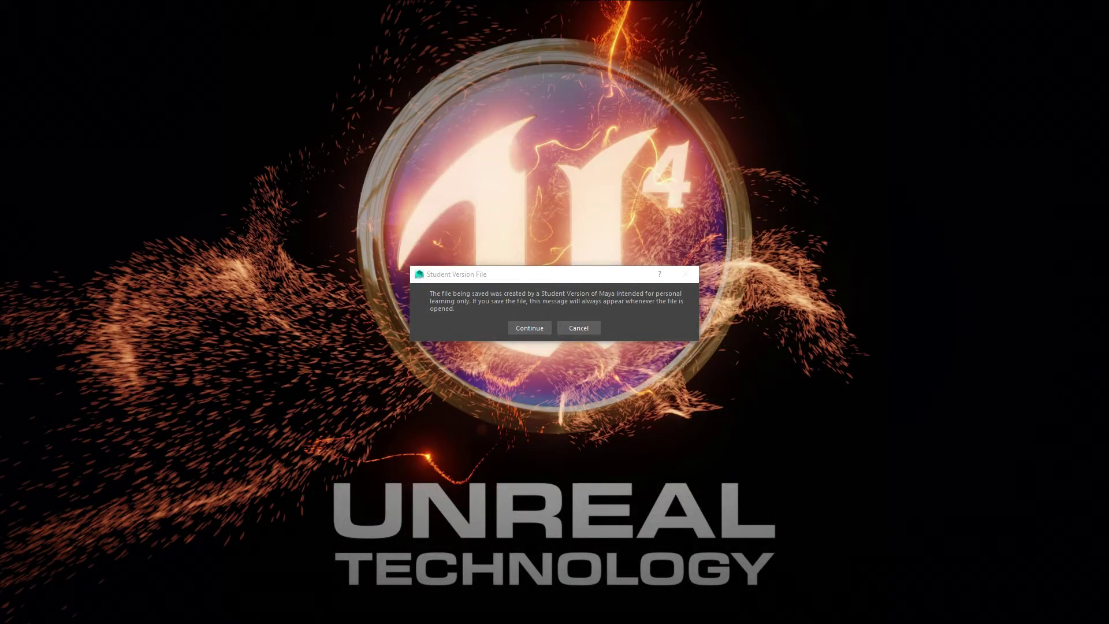
- Cancel Maya's Student Version File prompt and relaunch Unreal Engine 4.10.0 from the Epic Games Launcher
{"action": "left_click", "coordinate": [578, 328]}
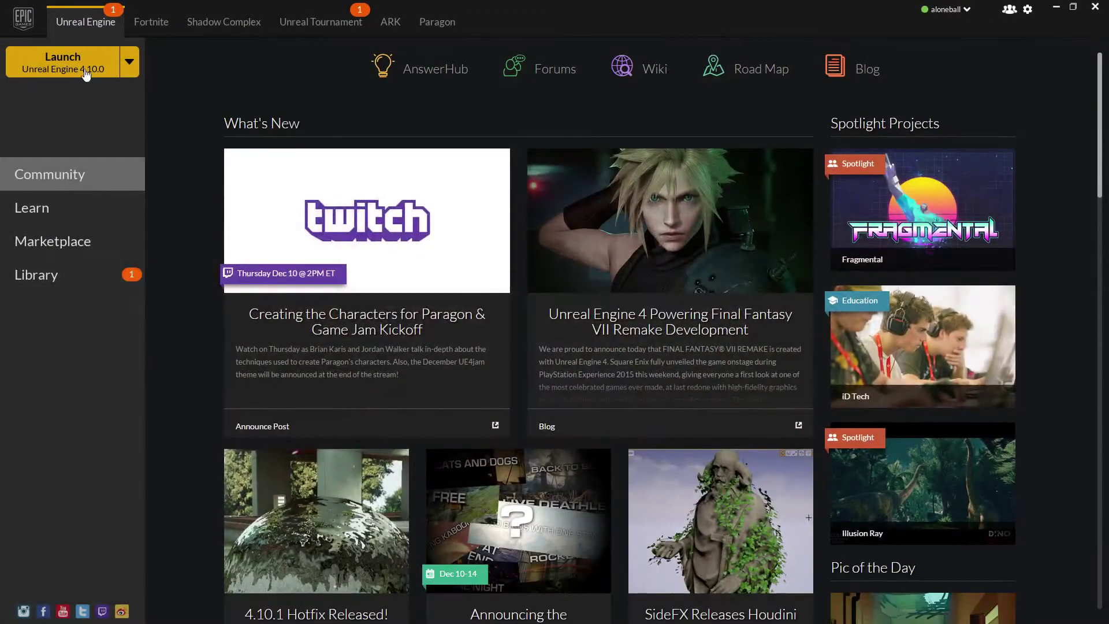
{"action": "left_click", "coordinate": [82, 69]}
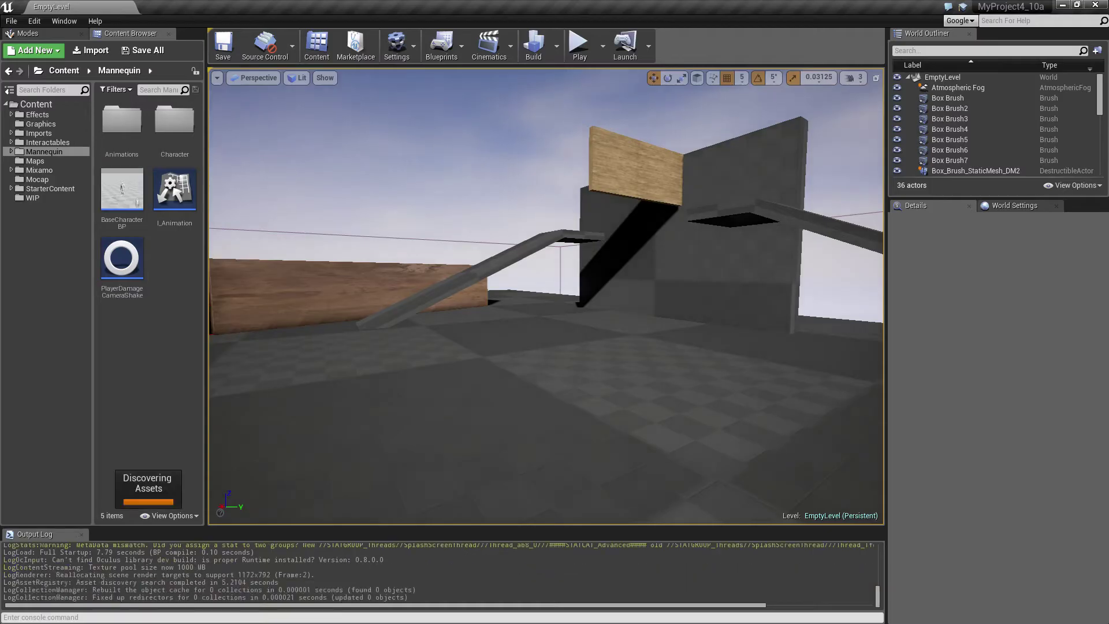
- Create a subfolder with the default name NewFolder inside the Imports content folder
{"action": "left_click", "coordinate": [42, 137]}
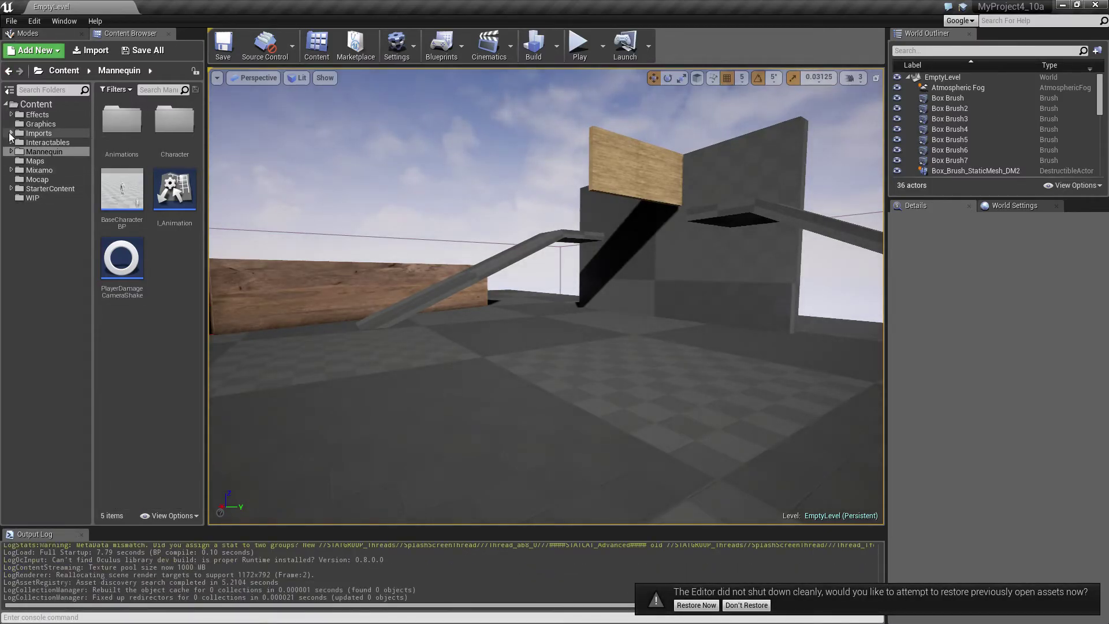
{"action": "double_click", "coordinate": [38, 138]}
{"action": "left_click", "coordinate": [53, 144]}
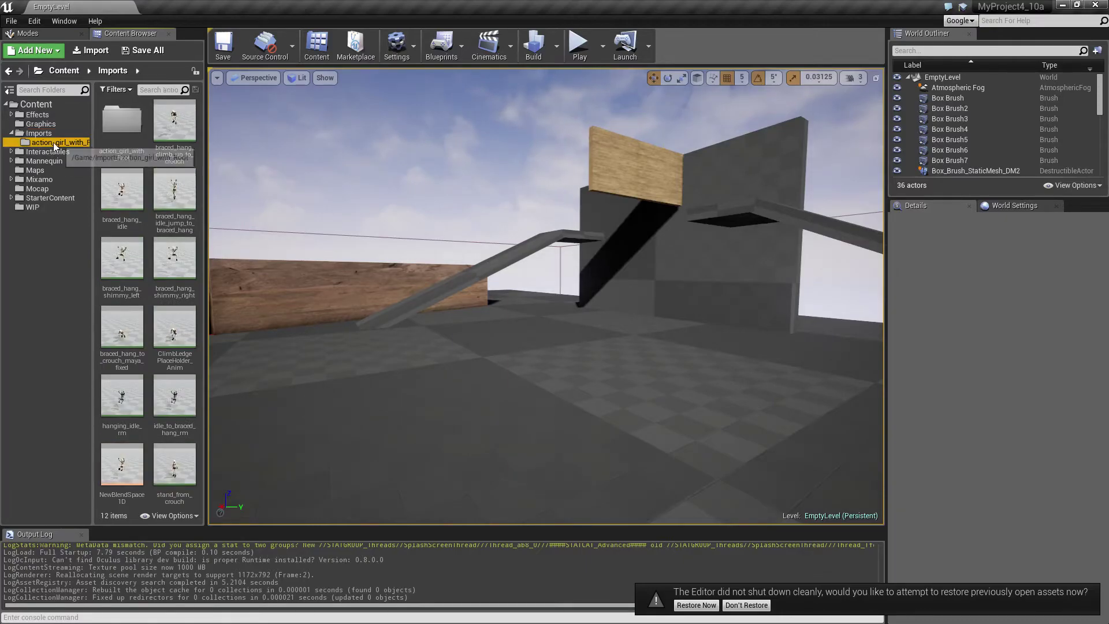
{"action": "left_click", "coordinate": [53, 135]}
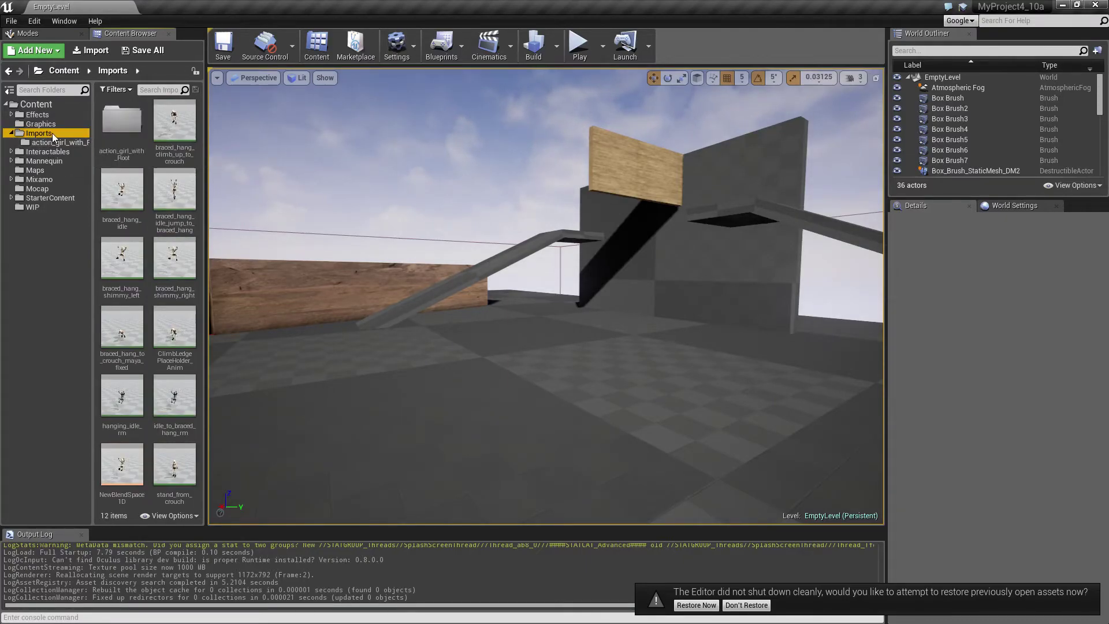
{"action": "left_click", "coordinate": [11, 135]}
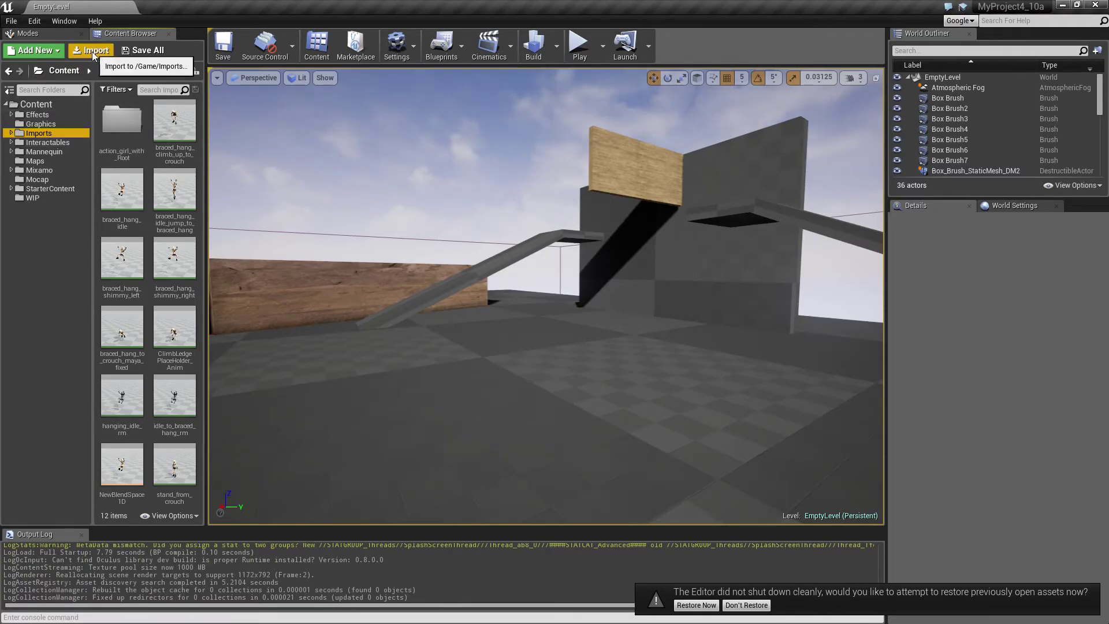
{"action": "left_click", "coordinate": [93, 51]}
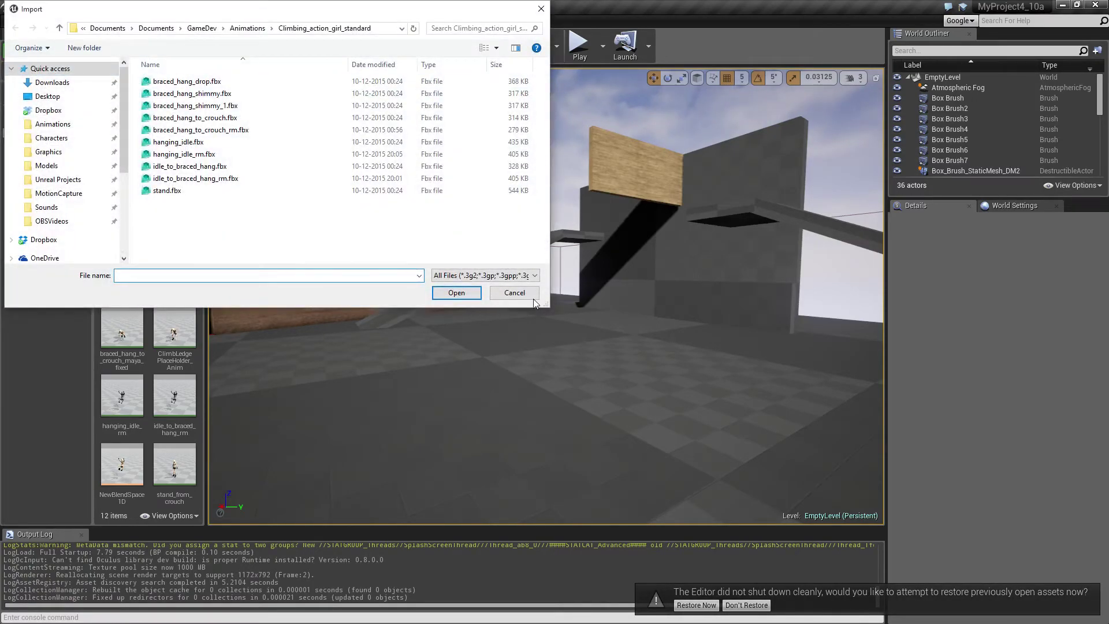
{"action": "key", "text": "Escape"}
{"action": "right_click", "coordinate": [43, 134]}
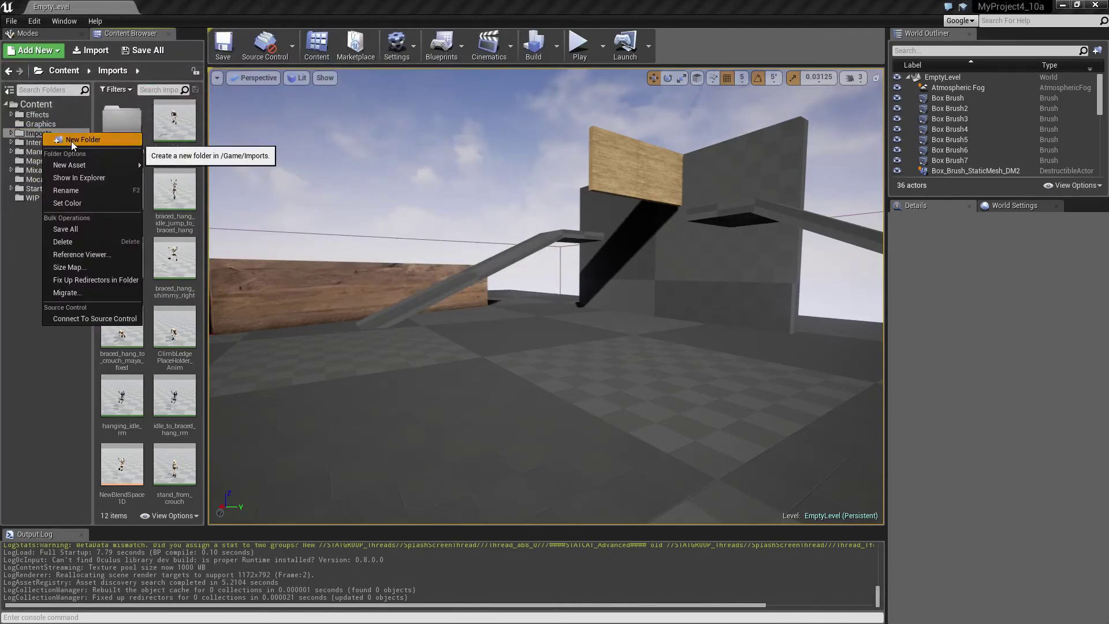
{"action": "left_click", "coordinate": [71, 141]}
{"action": "key", "text": "Return"}
- Import hanging_idle_rm.fbx and idle_to_braced_hang_rm.fbx into NewFolder, using the action_girl_with_root skeleton for both animations
{"action": "left_click", "coordinate": [93, 50]}
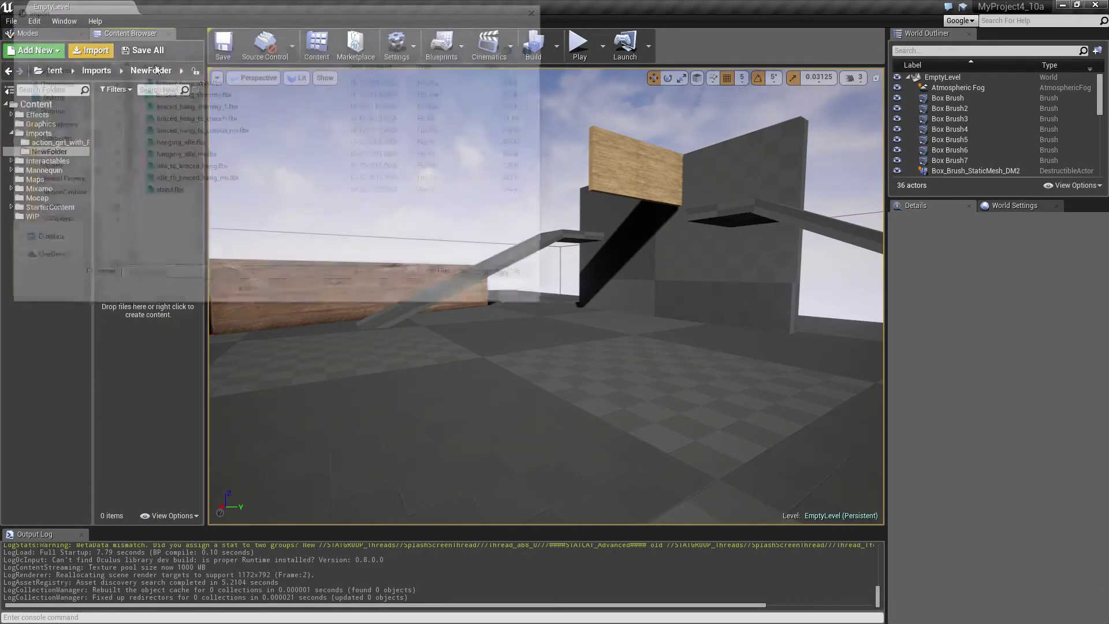
{"action": "left_click", "coordinate": [191, 154]}
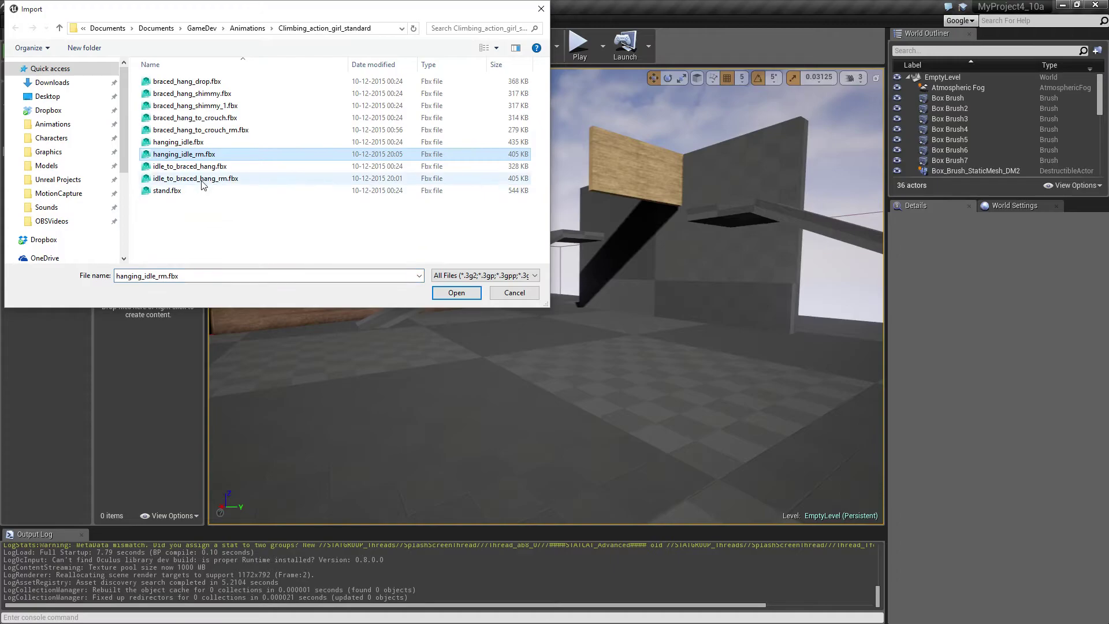
{"action": "left_click", "coordinate": [195, 178], "text": "ctrl"}
{"action": "left_click", "coordinate": [454, 291]}
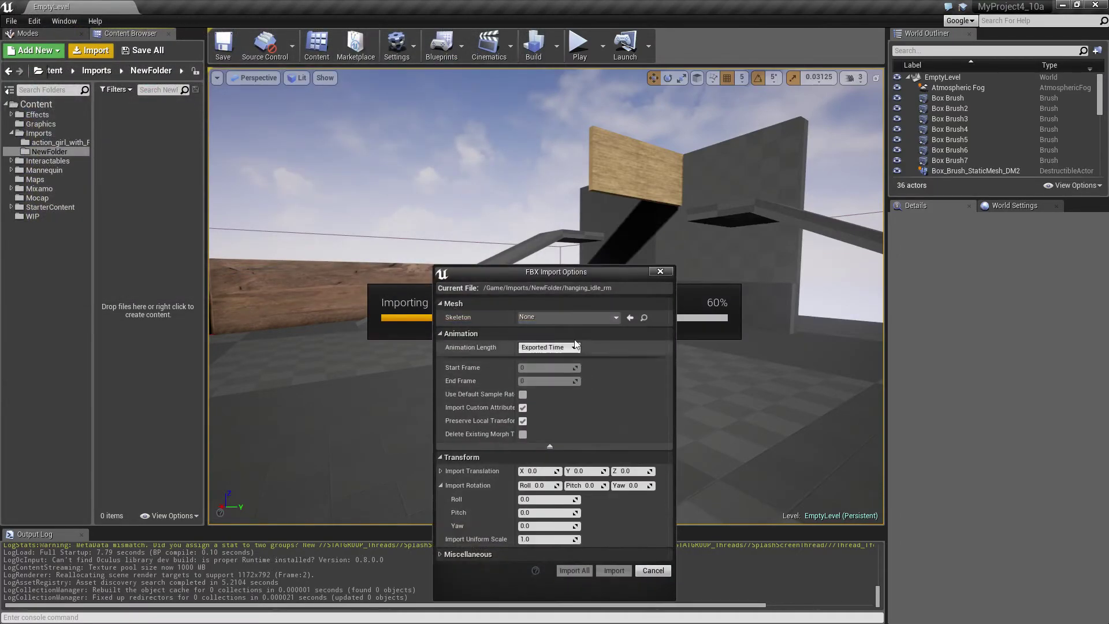
{"action": "left_click", "coordinate": [553, 318]}
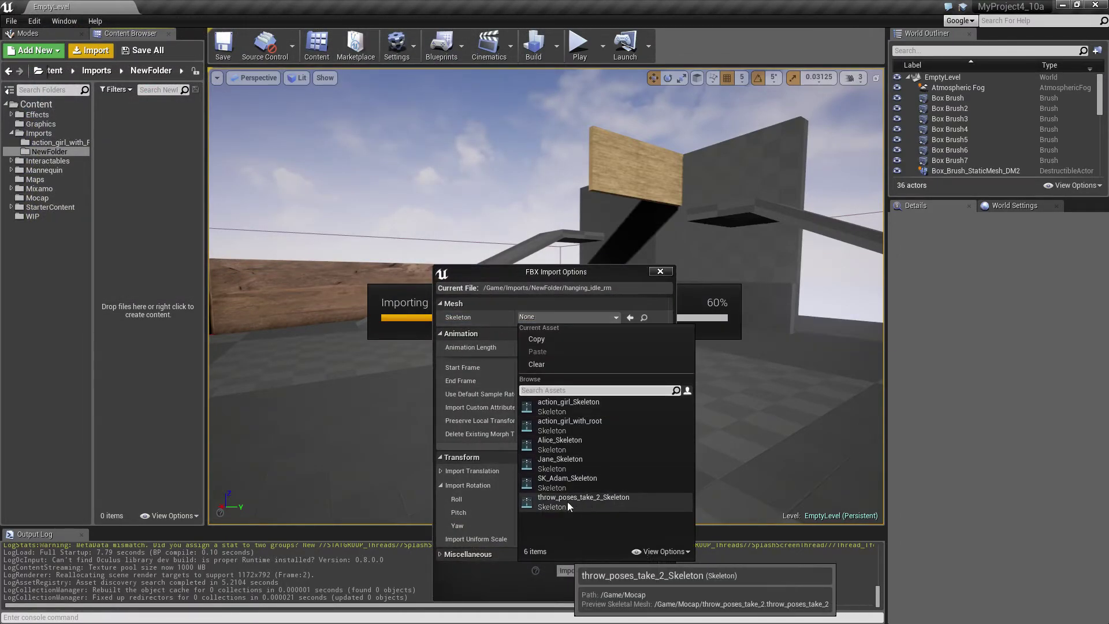
{"action": "left_click", "coordinate": [573, 424]}
{"action": "left_click", "coordinate": [574, 570]}
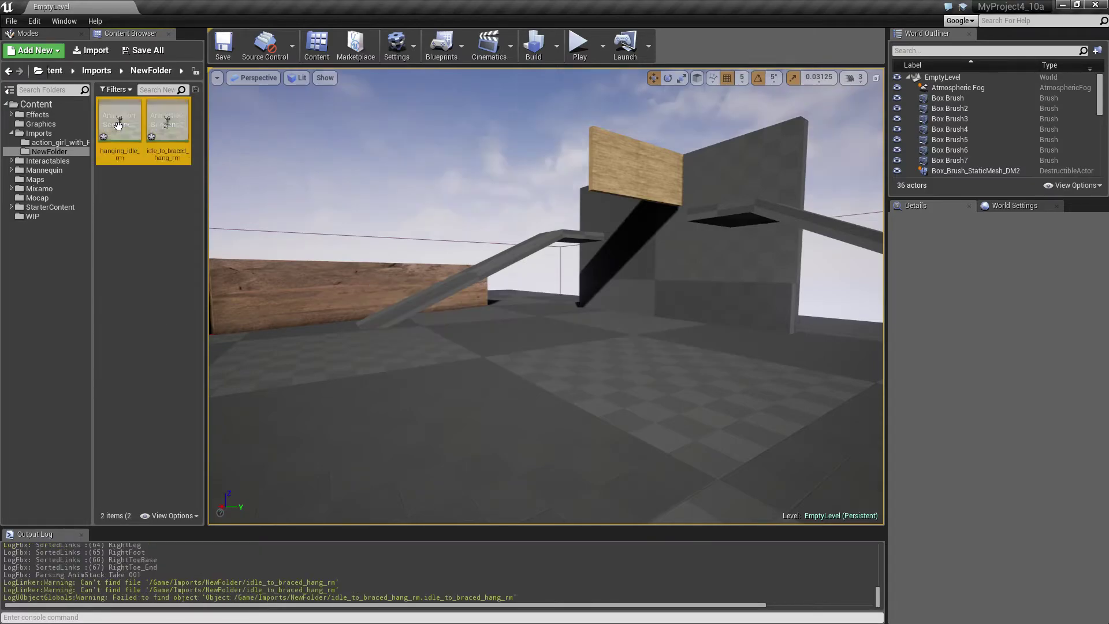
- Open the imported hanging_idle_rm, enable its root motion and remove its frames from about frame 71 to the end
{"action": "left_click", "coordinate": [116, 137]}
{"action": "double_click", "coordinate": [116, 137]}
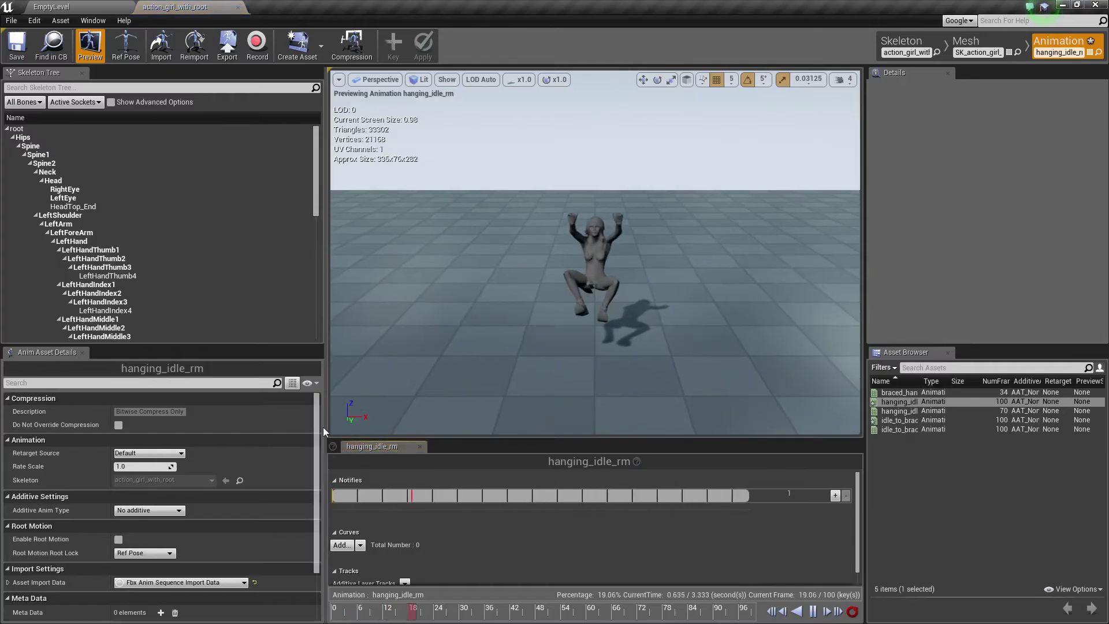
{"action": "left_click", "coordinate": [119, 539]}
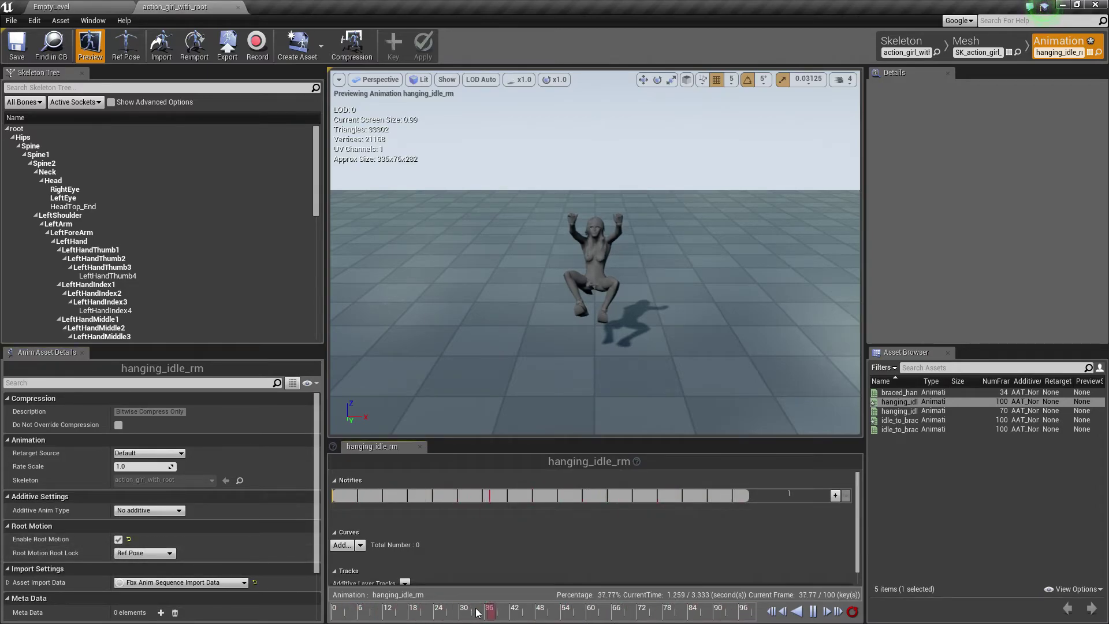
{"action": "left_click_drag", "start_coordinate": [543, 615], "coordinate": [392, 614]}
{"action": "right_click", "coordinate": [629, 614]}
{"action": "left_click", "coordinate": [668, 532]}
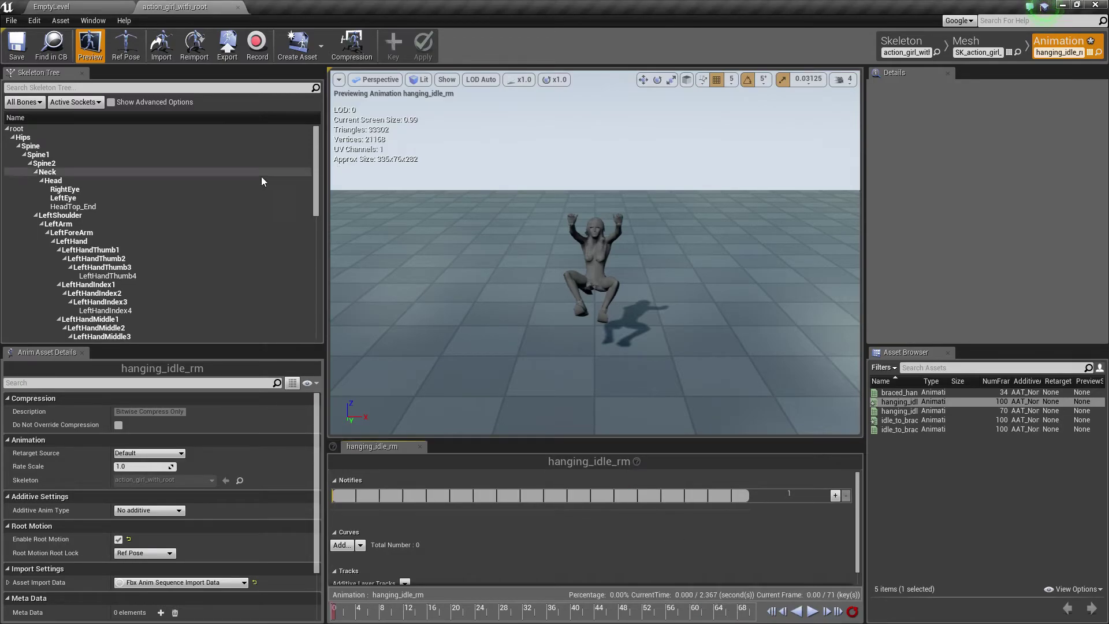
- Open the imported idle_to_braced_hang_rm, remove its frames from about frame 41 to the end and enable its root motion
{"action": "left_click", "coordinate": [58, 7]}
{"action": "double_click", "coordinate": [182, 126]}
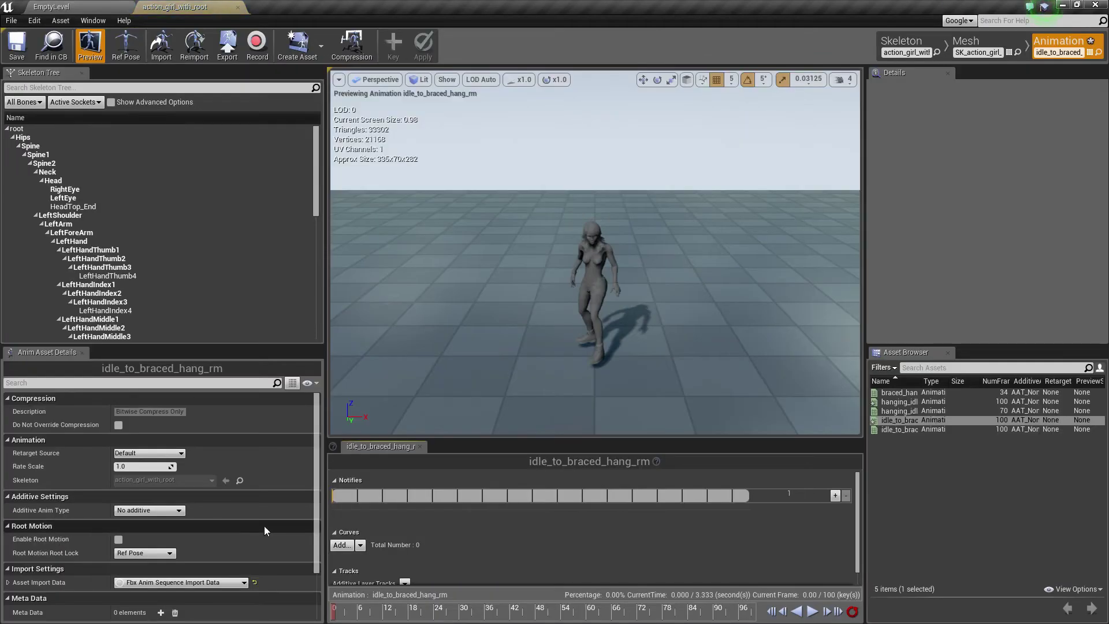
{"action": "left_click_drag", "start_coordinate": [333, 614], "coordinate": [495, 615]}
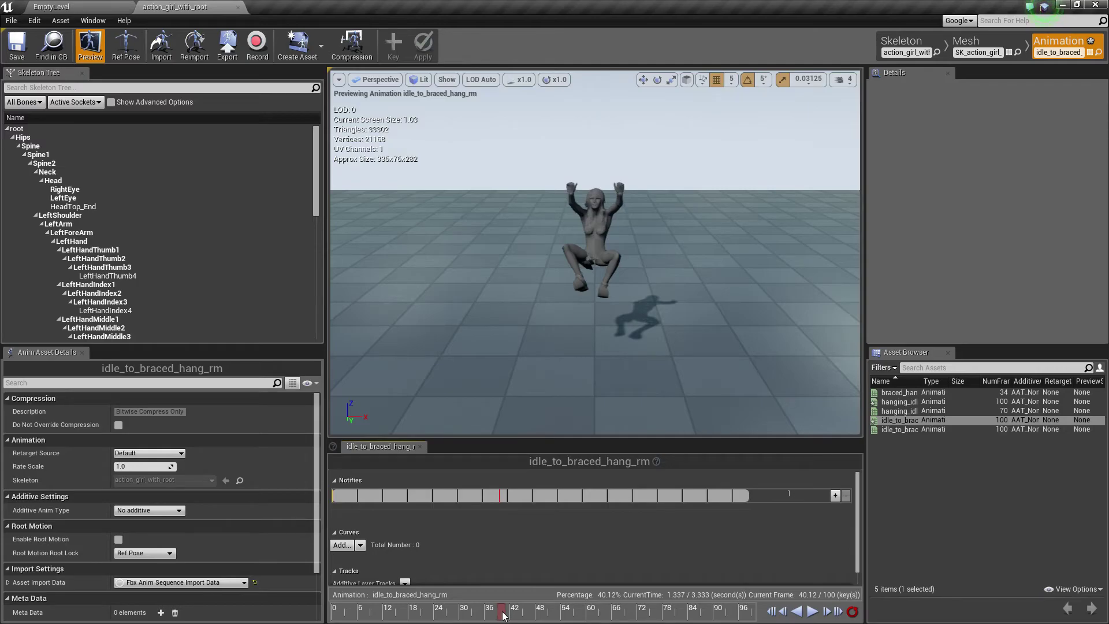
{"action": "right_click", "coordinate": [502, 616]}
{"action": "left_click", "coordinate": [618, 536]}
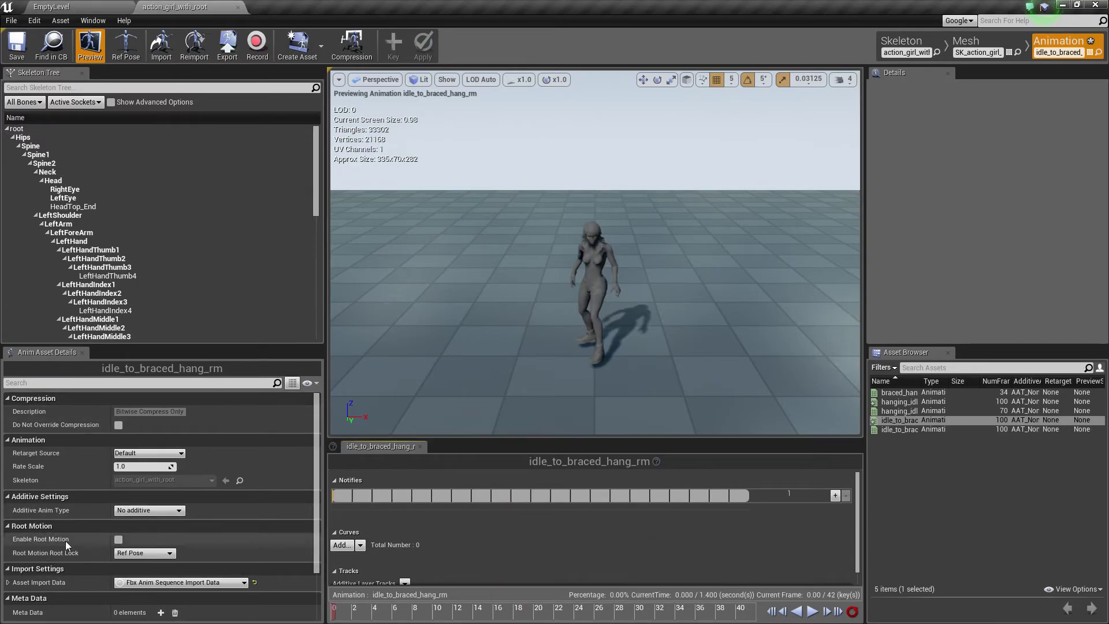
{"action": "left_click", "coordinate": [118, 540]}
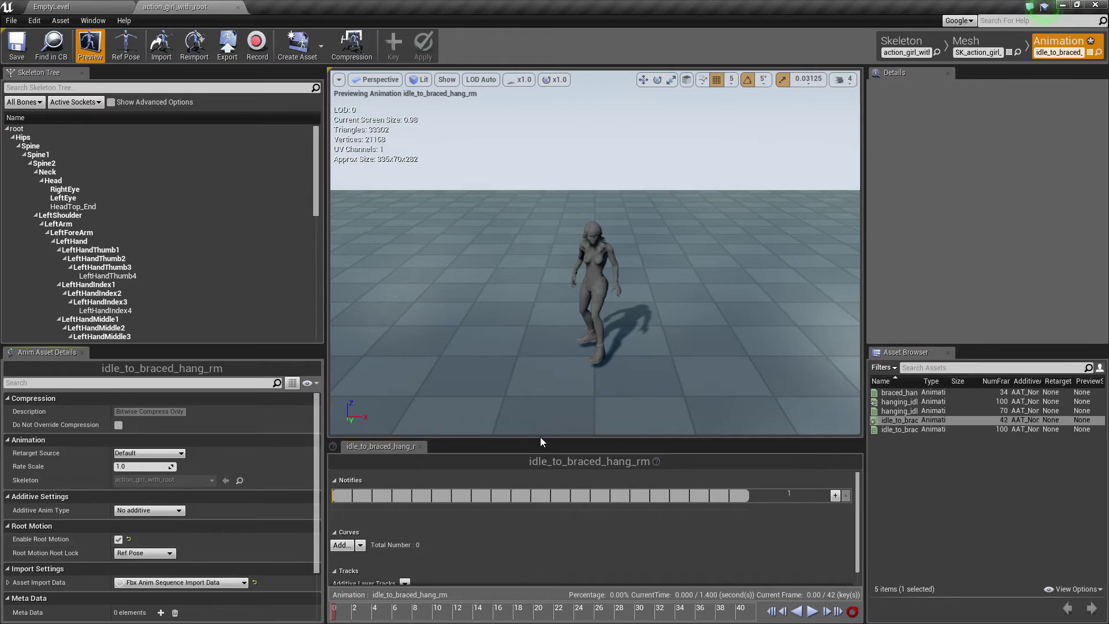
- Create an animation montage from idle_to_braced_hang_rm in NewFolder, keep its default name and open it
{"action": "left_click", "coordinate": [92, 7]}
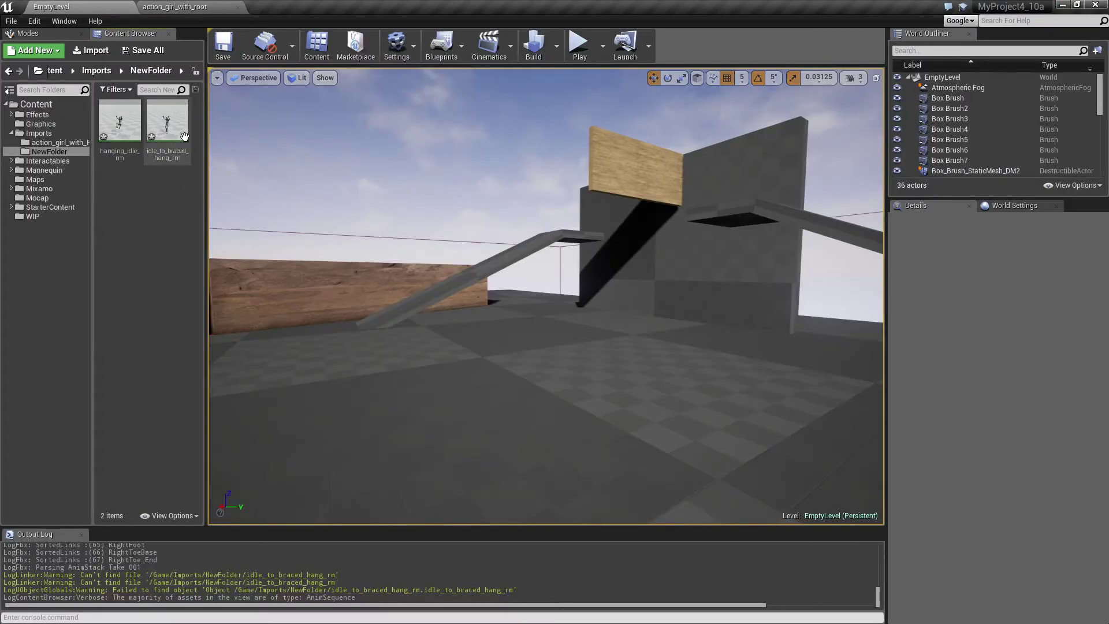
{"action": "right_click", "coordinate": [182, 138]}
{"action": "left_click", "coordinate": [172, 155]}
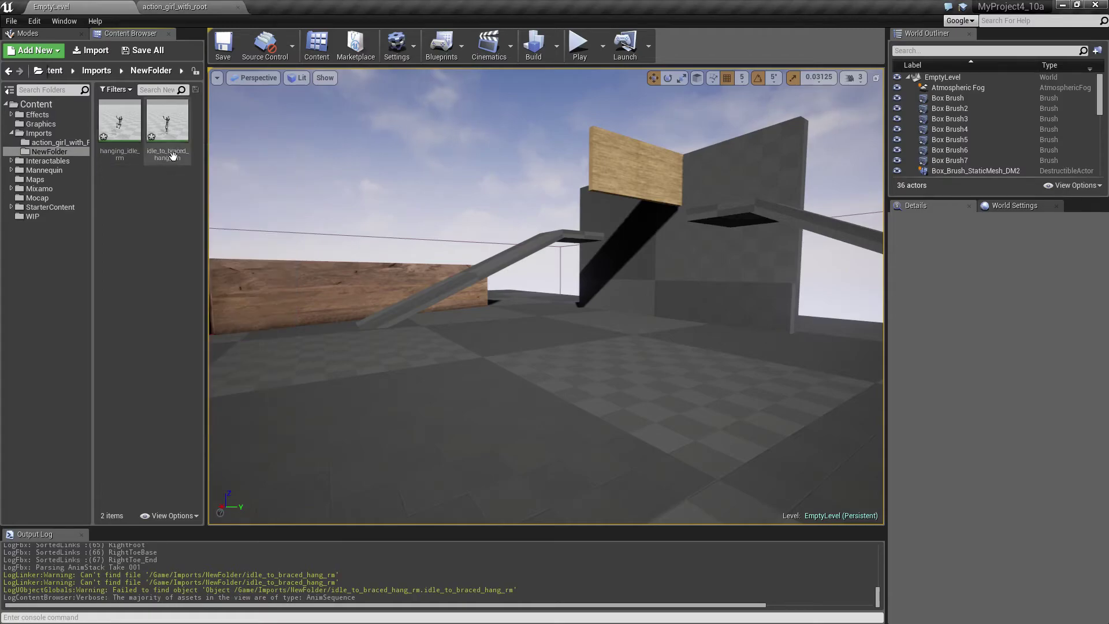
{"action": "right_click", "coordinate": [176, 143]}
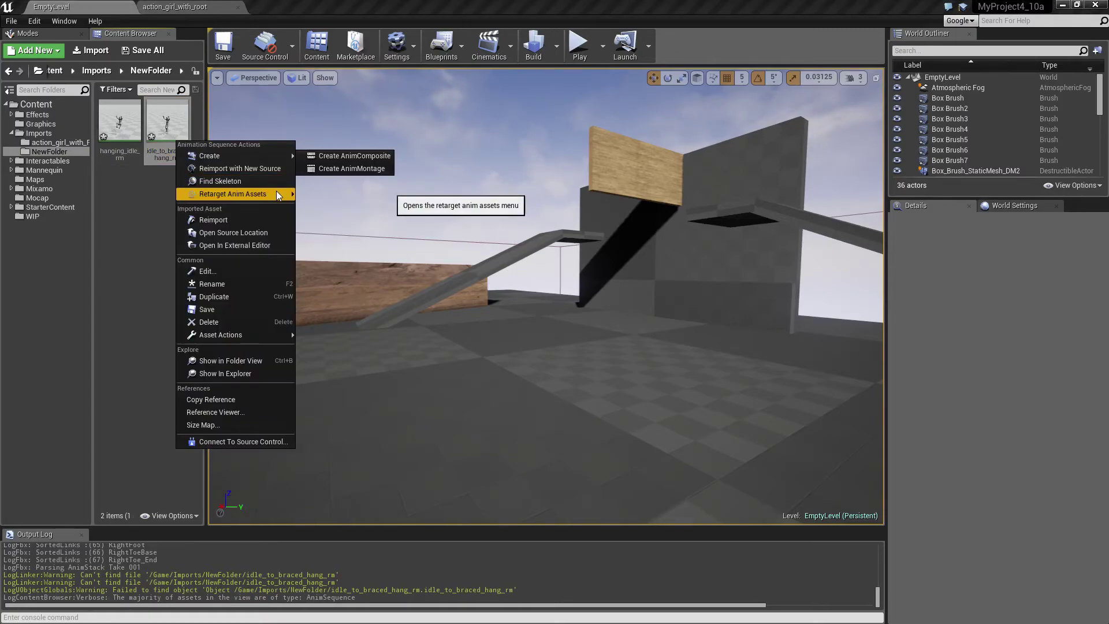
{"action": "mouse_move", "coordinate": [276, 193]}
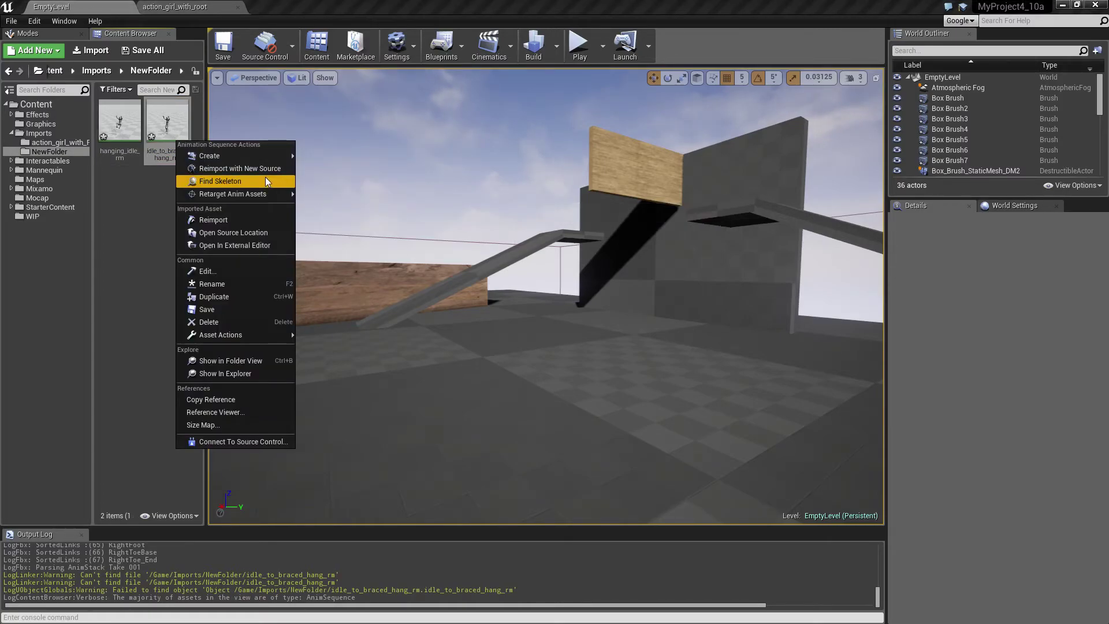
{"action": "mouse_move", "coordinate": [260, 154]}
{"action": "left_click", "coordinate": [348, 168]}
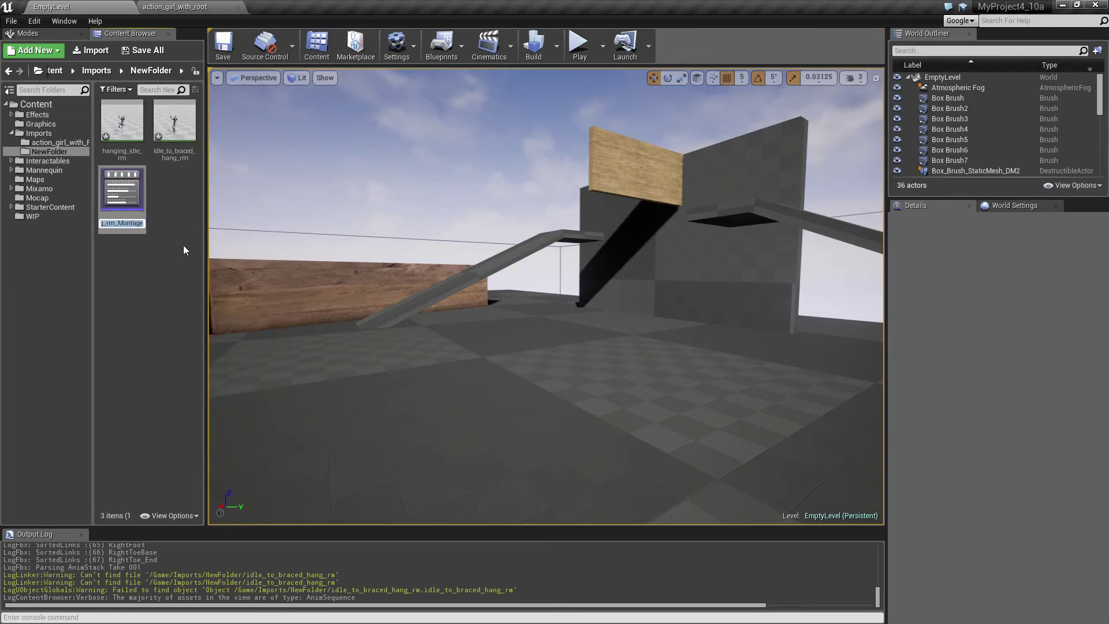
{"action": "key", "text": "Return"}
{"action": "double_click", "coordinate": [130, 200]}
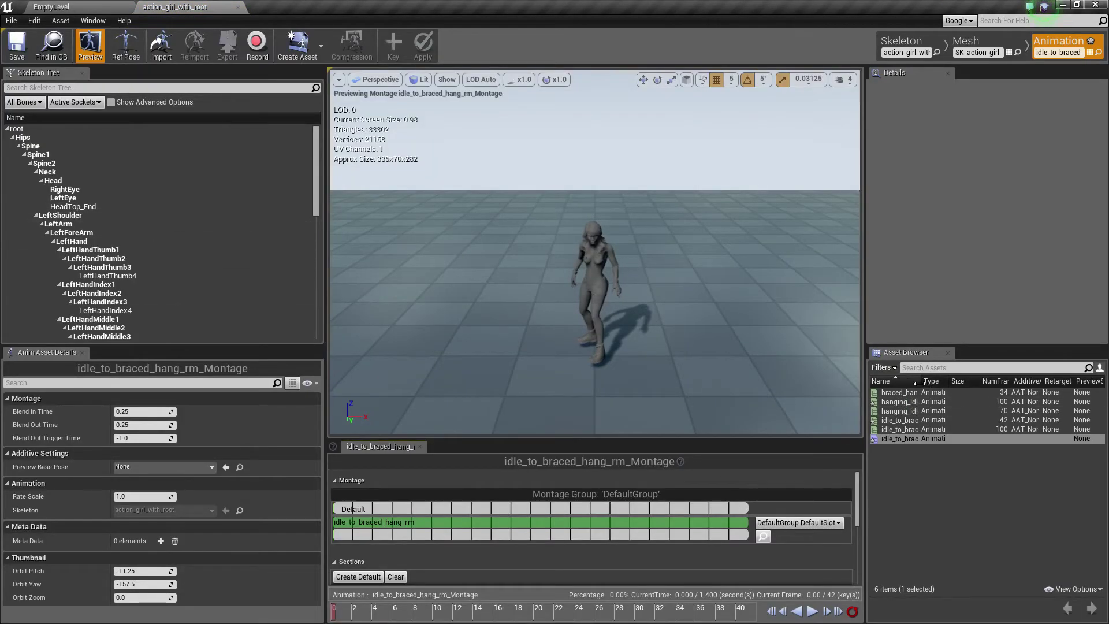
- Widen the asset list's name column, append the 70-frame hanging_idle_rm to the montage and preview the sequence
{"action": "left_click_drag", "start_coordinate": [920, 382], "coordinate": [1021, 382]}
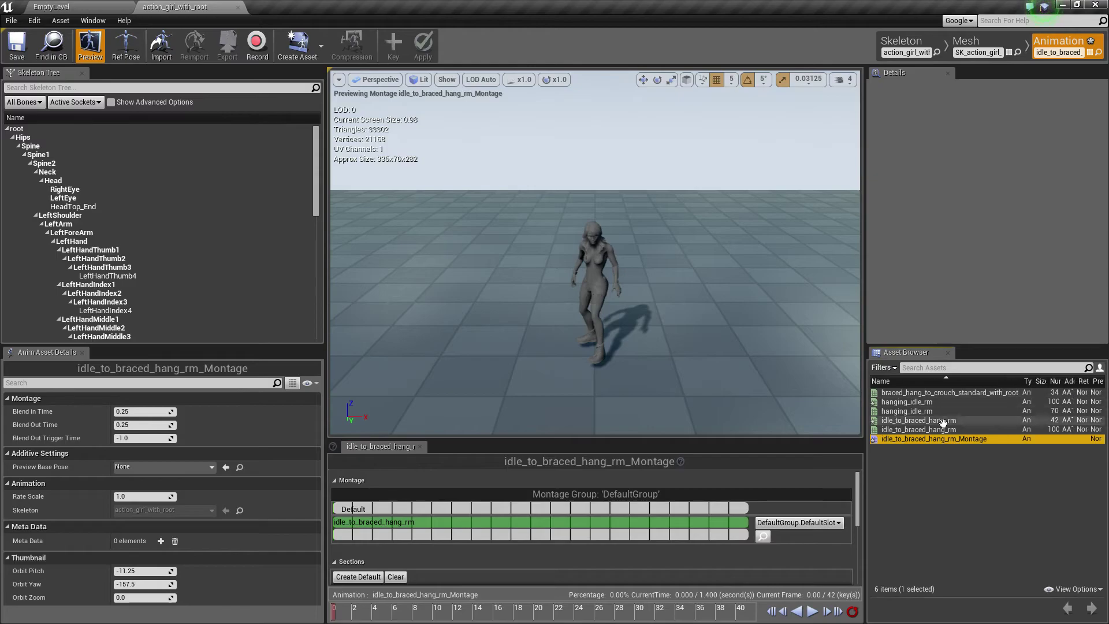
{"action": "left_click", "coordinate": [922, 411]}
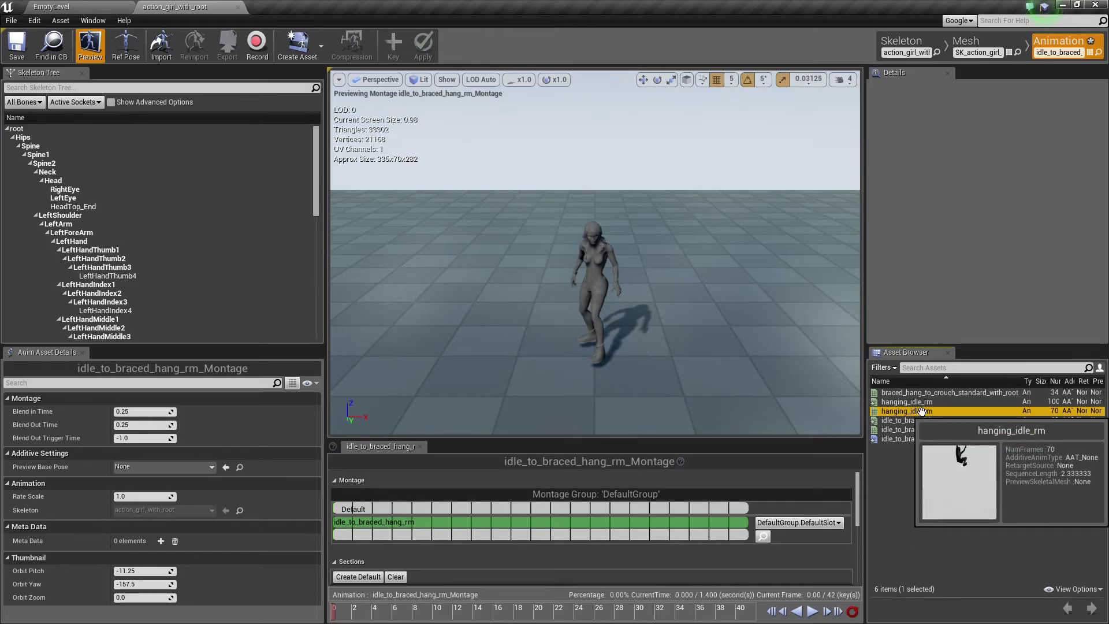
{"action": "mouse_move", "coordinate": [913, 402]}
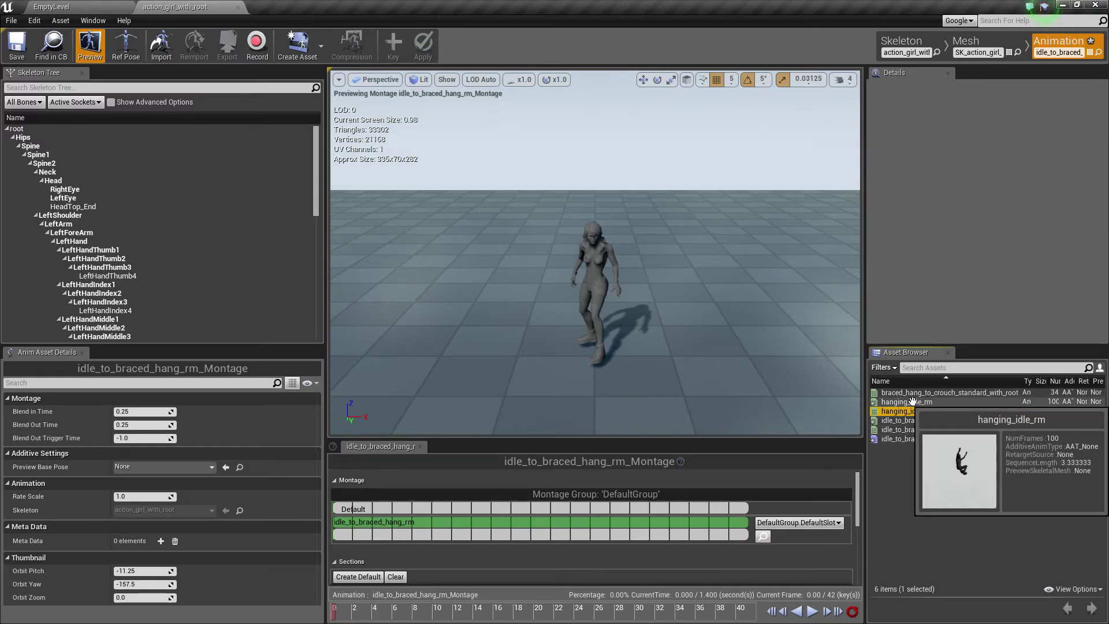
{"action": "left_click_drag", "start_coordinate": [910, 411], "coordinate": [672, 530]}
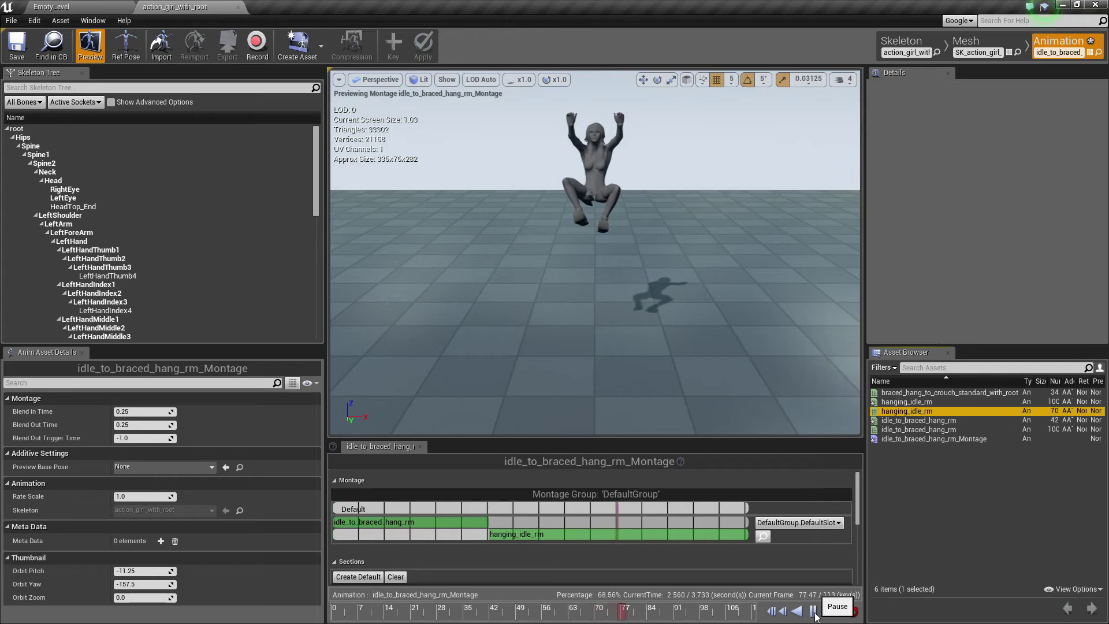
{"action": "left_click", "coordinate": [808, 611]}
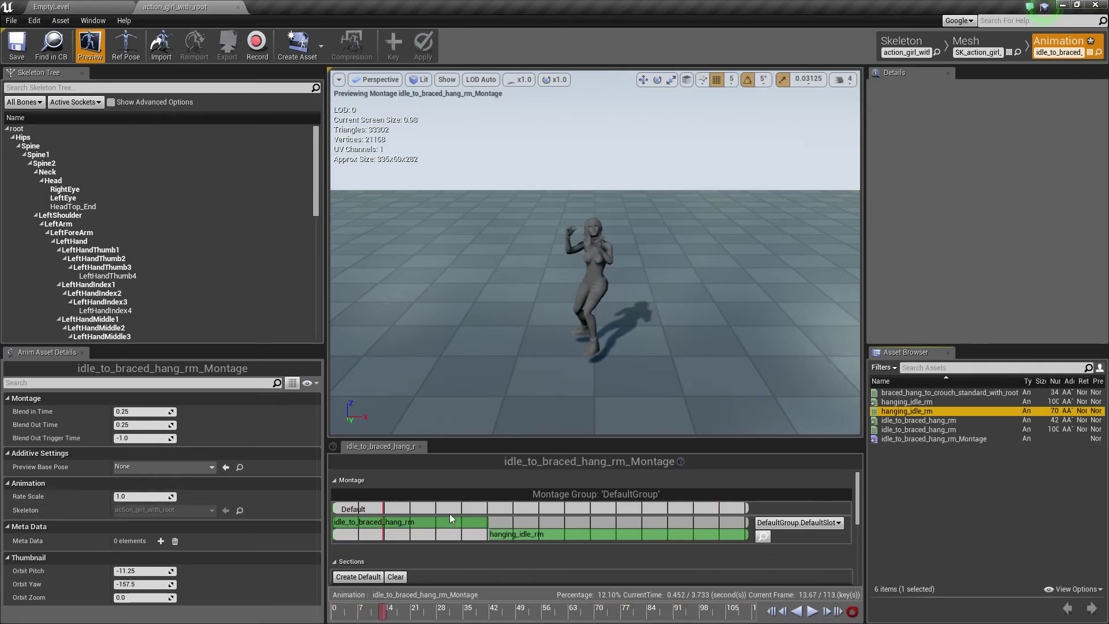
- Check the idle_to_braced_hang_rm and hanging_idle_rm animations in NewFolder, then reopen the montage
{"action": "left_click", "coordinate": [71, 10]}
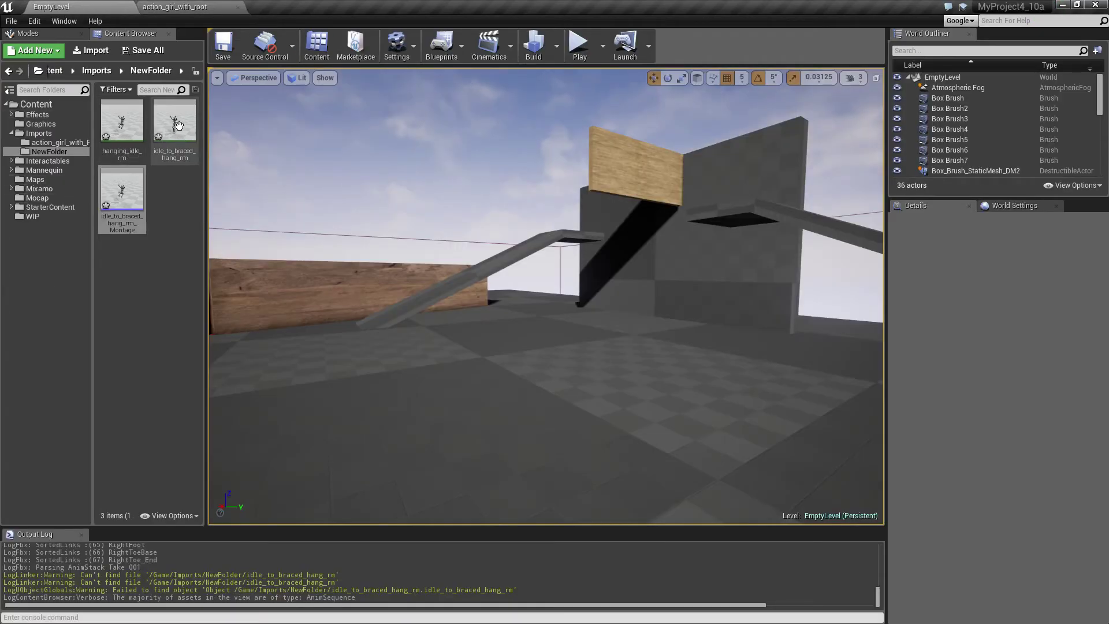
{"action": "double_click", "coordinate": [121, 193]}
{"action": "left_click", "coordinate": [71, 10]}
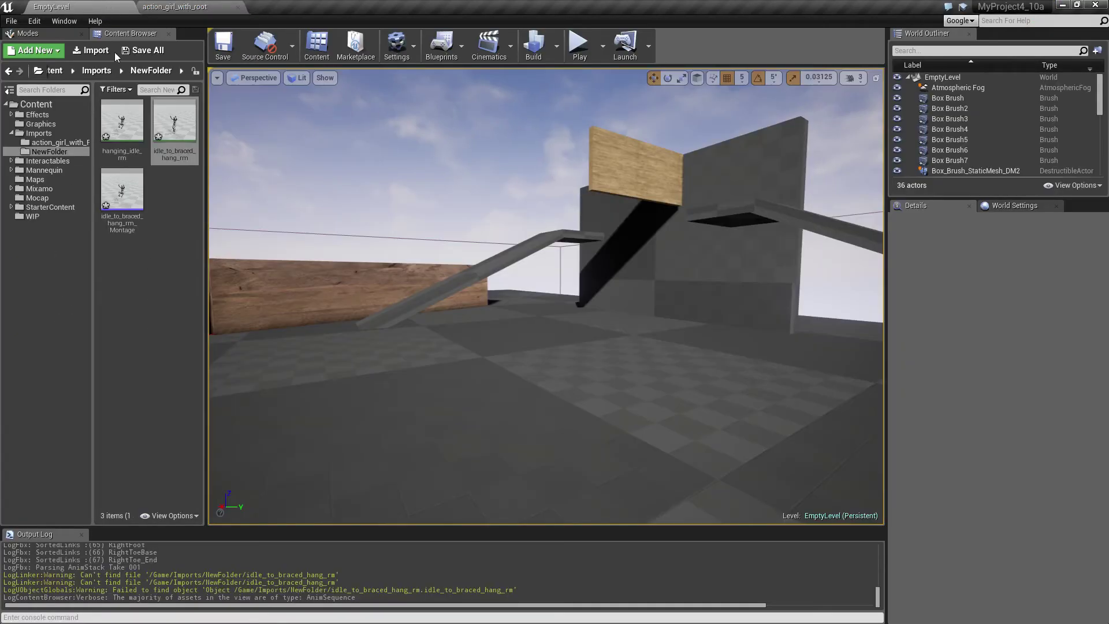
{"action": "double_click", "coordinate": [121, 128]}
{"action": "left_click", "coordinate": [72, 9]}
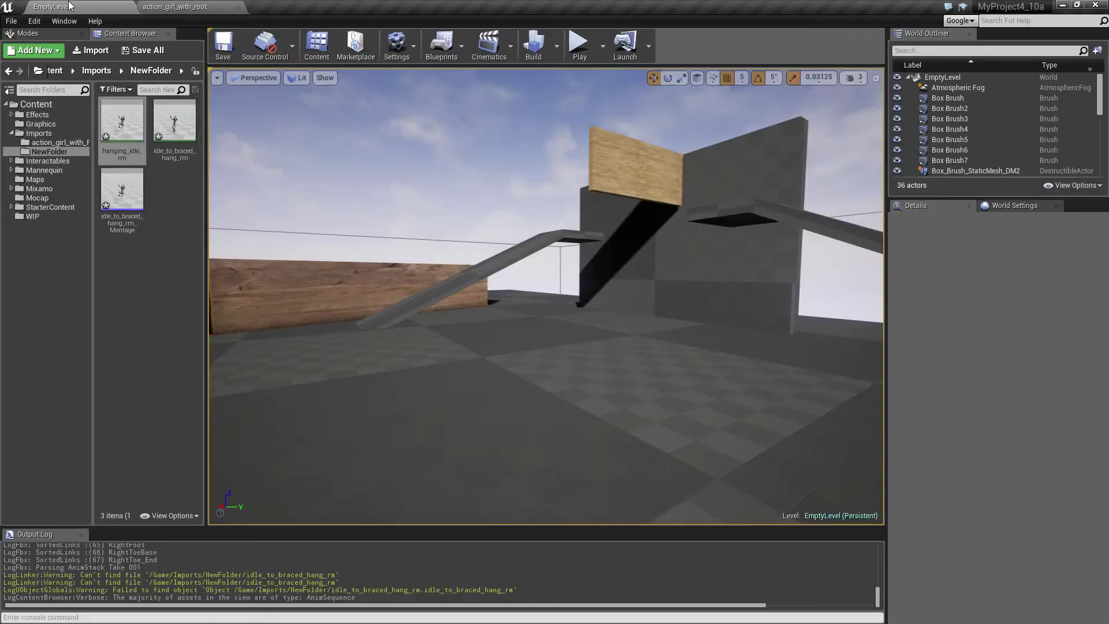
{"action": "double_click", "coordinate": [122, 185]}
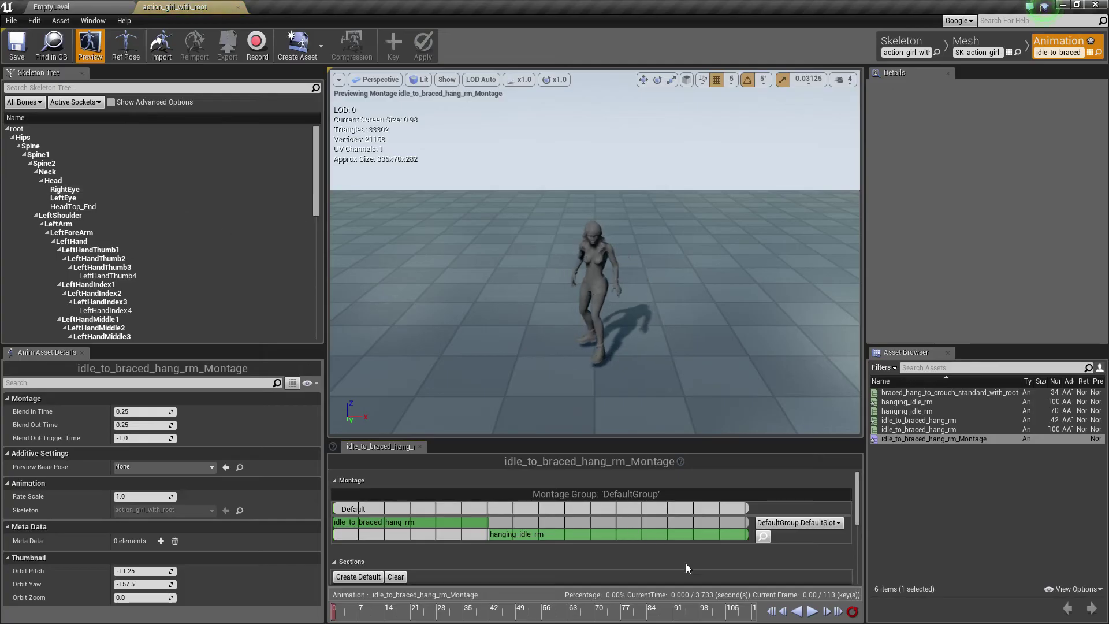
- Replace the montage's hanging_idle_rm segment with the newly imported hanging_idle_rm, the one listed with 100 frames
{"action": "left_click", "coordinate": [577, 536]}
{"action": "key", "text": "Delete"}
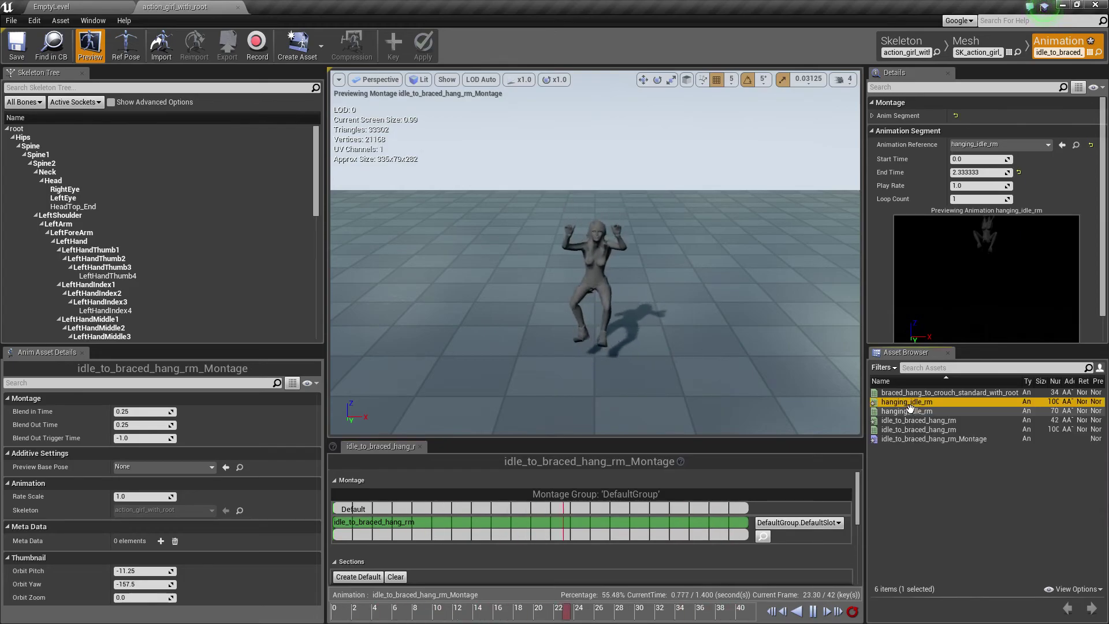
{"action": "left_click", "coordinate": [909, 411]}
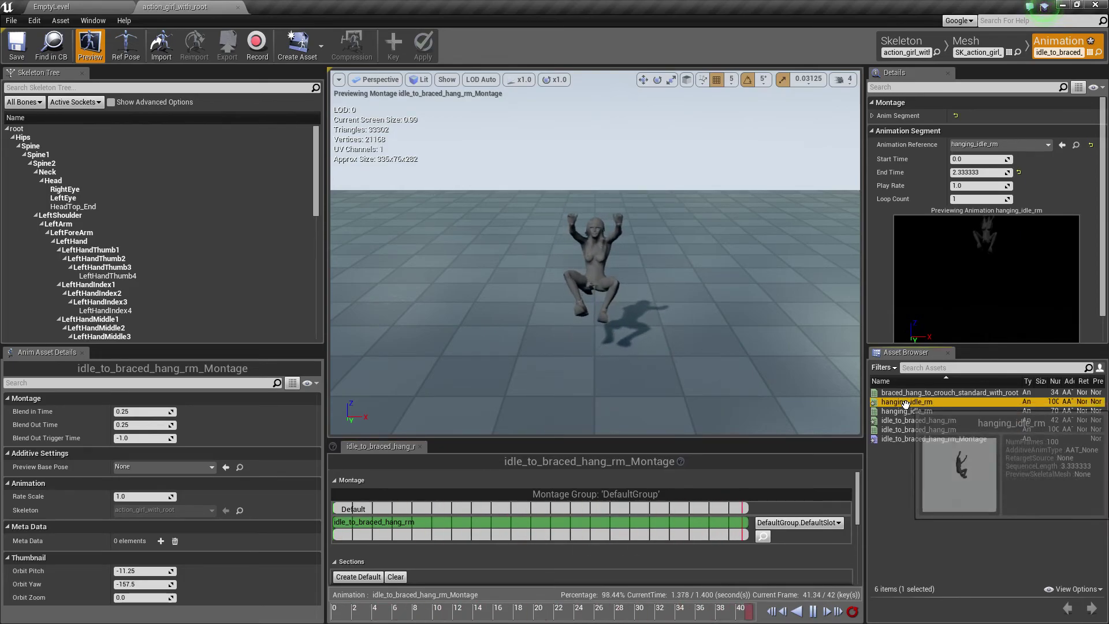
{"action": "left_click_drag", "start_coordinate": [907, 402], "coordinate": [578, 533]}
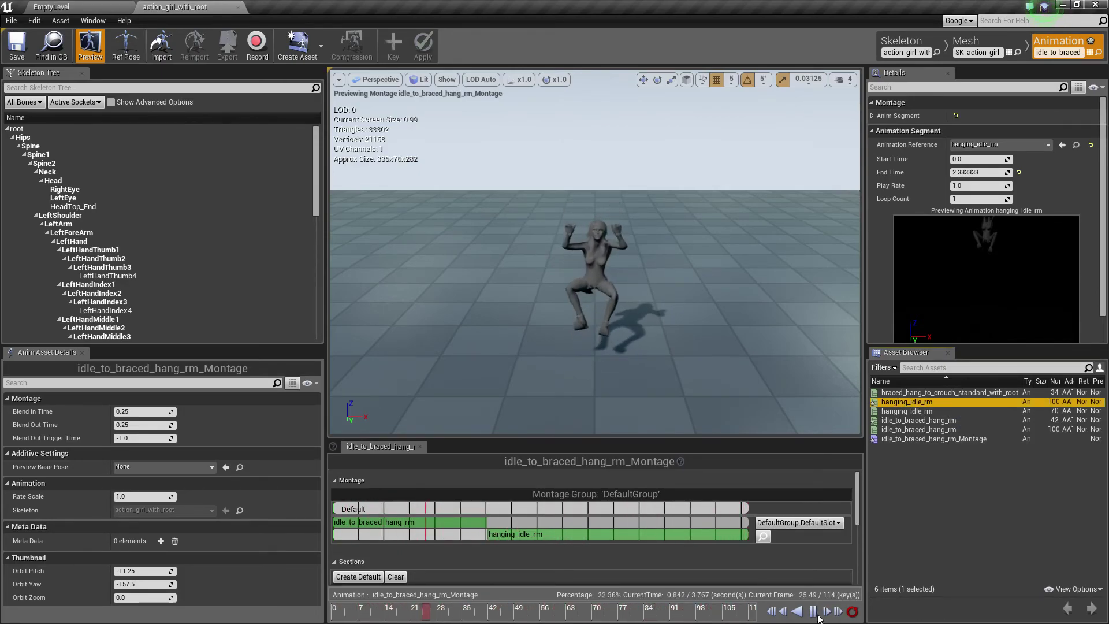
- Slow the preview playback speed to x0.1 and play the montage from about frame 37 through the segment transition
{"action": "left_click", "coordinate": [814, 611]}
{"action": "left_click_drag", "start_coordinate": [485, 616], "coordinate": [470, 616]}
{"action": "left_click", "coordinate": [519, 81]}
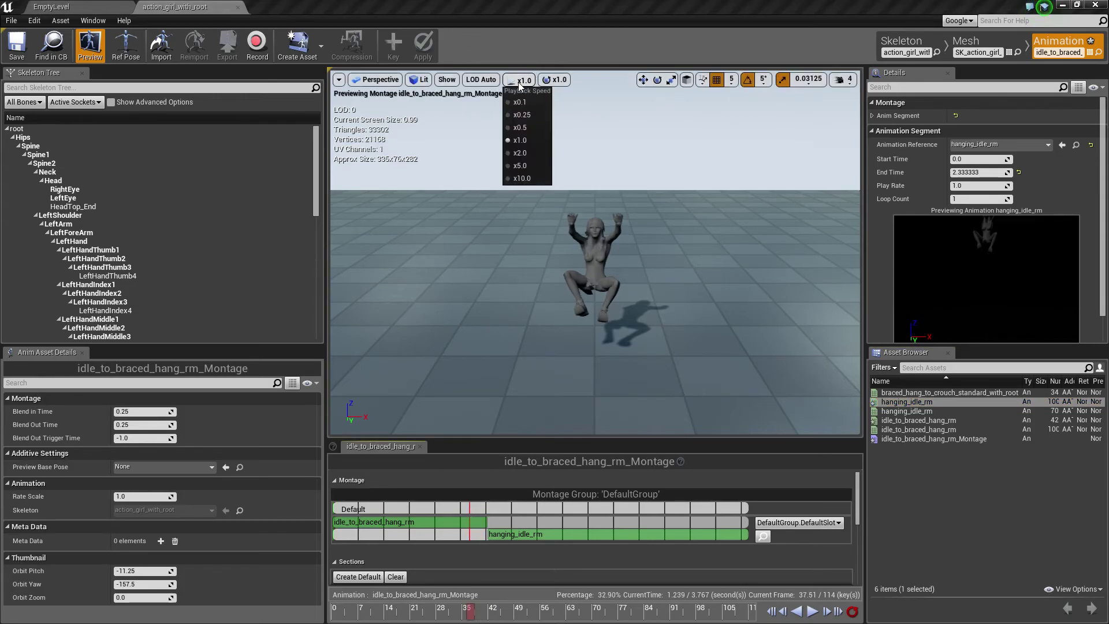
{"action": "left_click", "coordinate": [528, 115]}
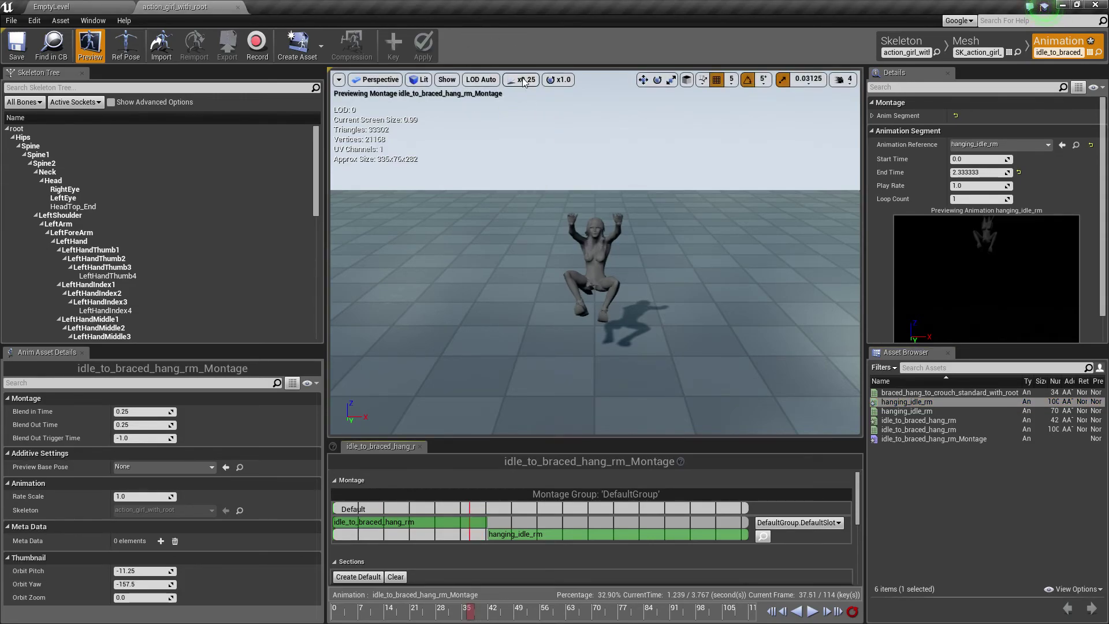
{"action": "left_click", "coordinate": [523, 81]}
{"action": "left_click", "coordinate": [526, 103]}
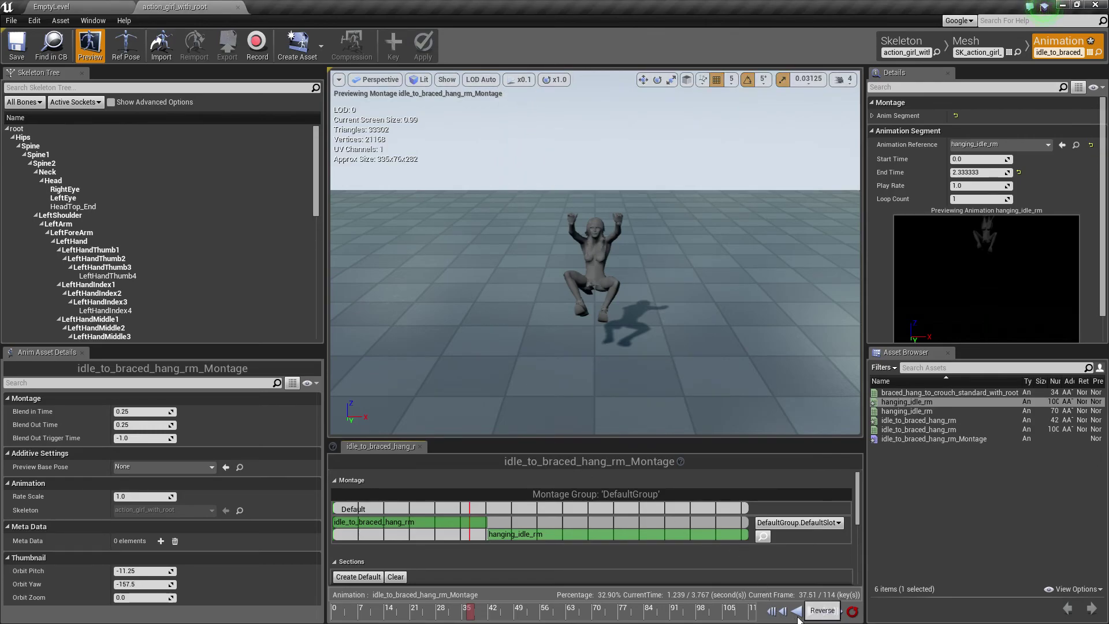
{"action": "left_click", "coordinate": [812, 611]}
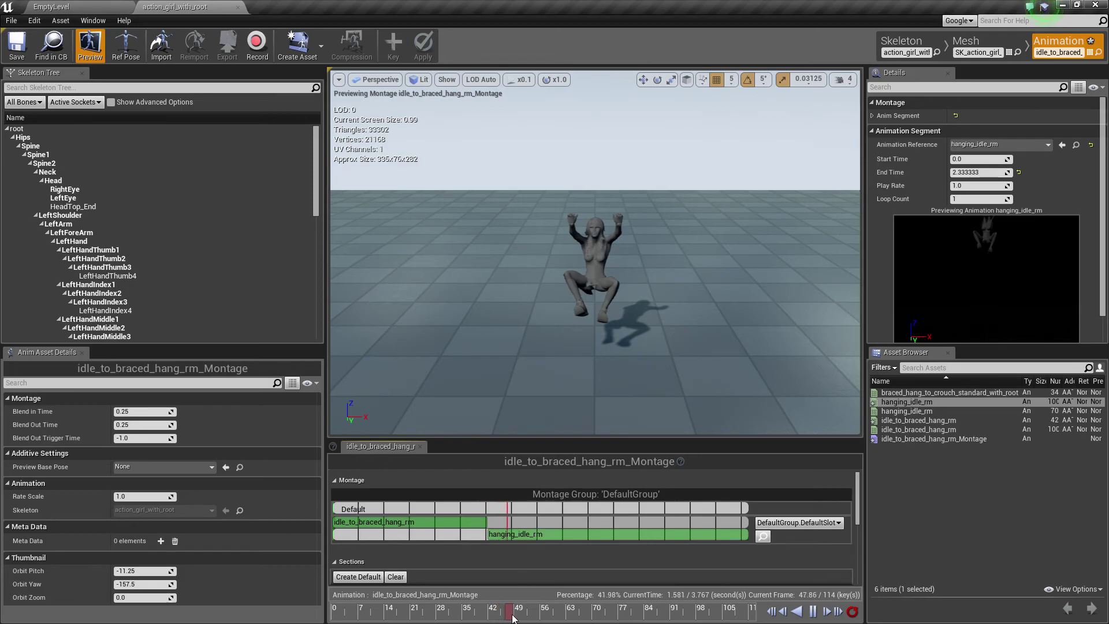
- Examine the transition between the two montage segments from the side, replaying it slowly from about frame 36
{"action": "left_click_drag", "start_coordinate": [485, 617], "coordinate": [466, 617]}
{"action": "right_click_drag", "start_coordinate": [610, 234], "coordinate": [583, 235]}
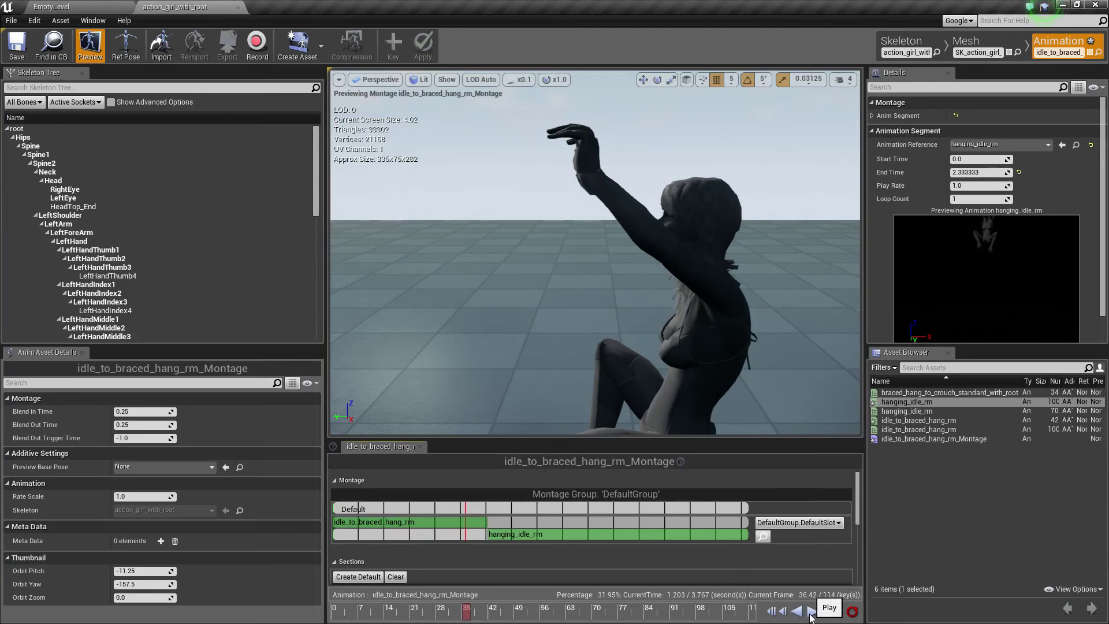
{"action": "left_click", "coordinate": [811, 613]}
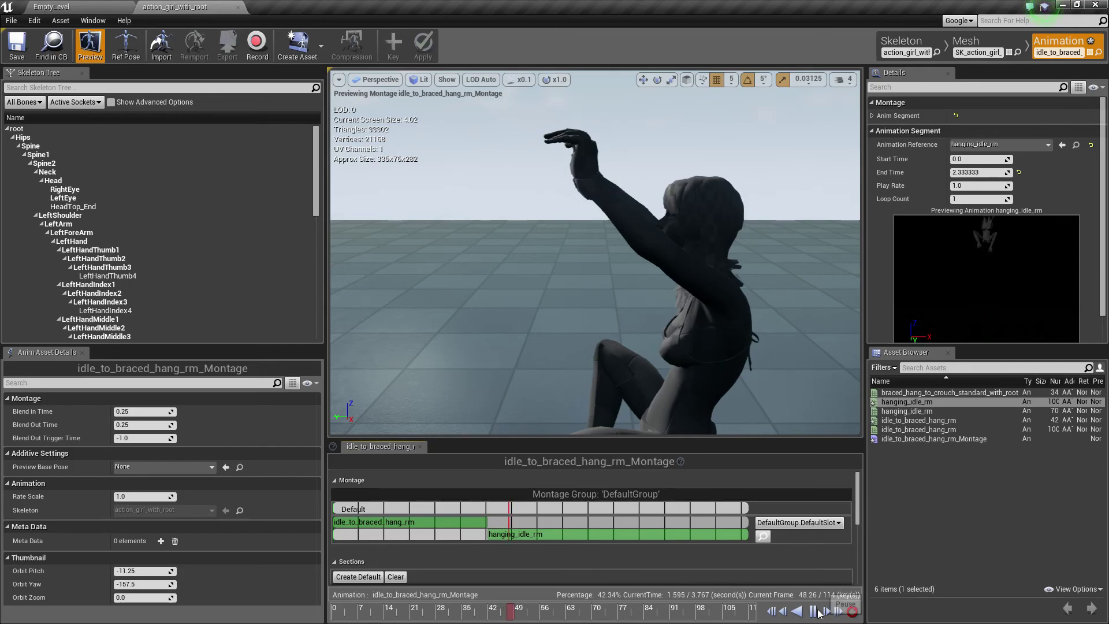
{"action": "left_click", "coordinate": [813, 611]}
{"action": "left_click_drag", "start_coordinate": [528, 612], "coordinate": [479, 615]}
{"action": "scroll", "coordinate": [542, 309], "scroll_direction": "down", "scroll_amount": 5}
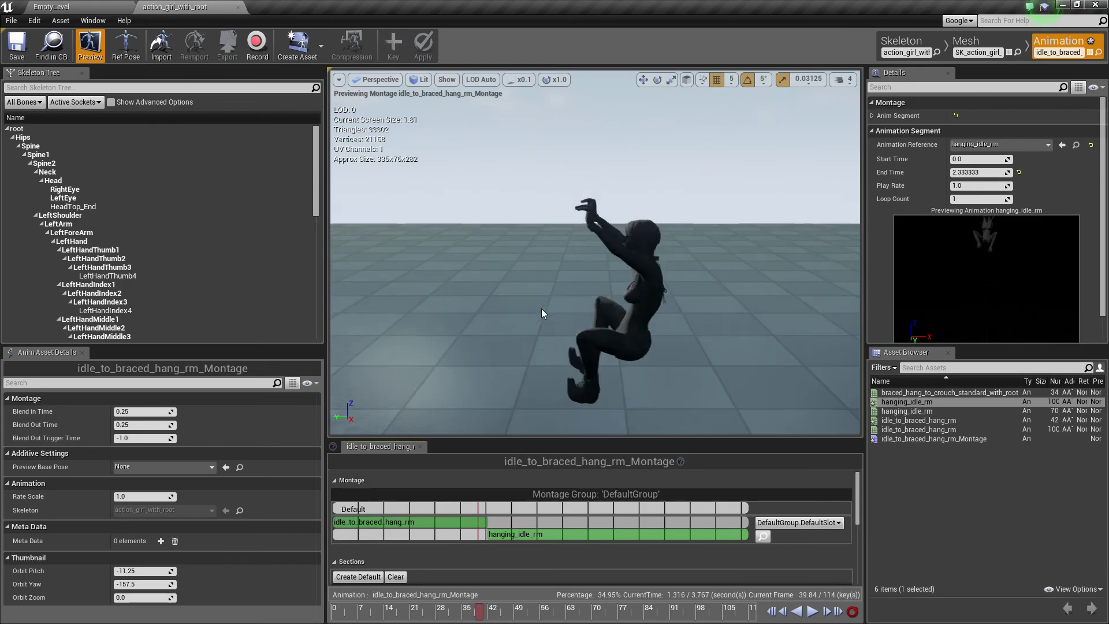